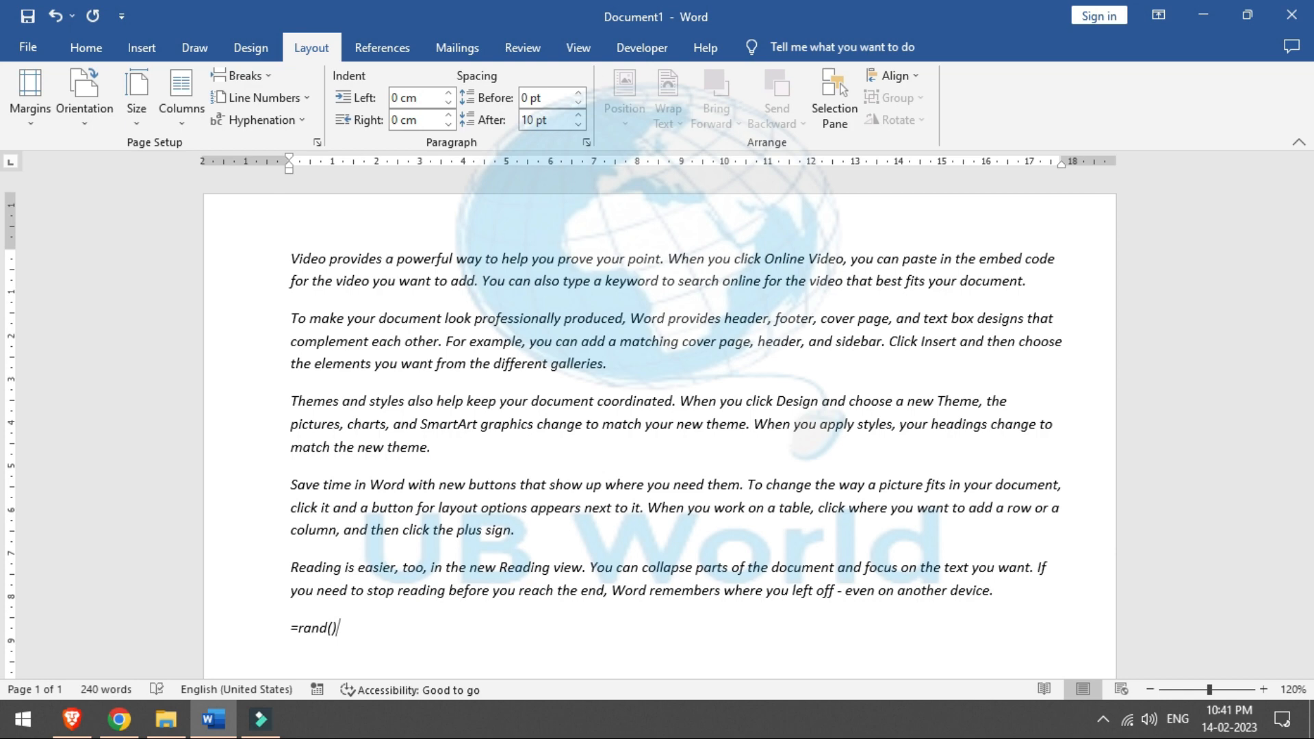
Step: Generate sample paragraphs in the document from the =rand() formula on the last line
key(Return)
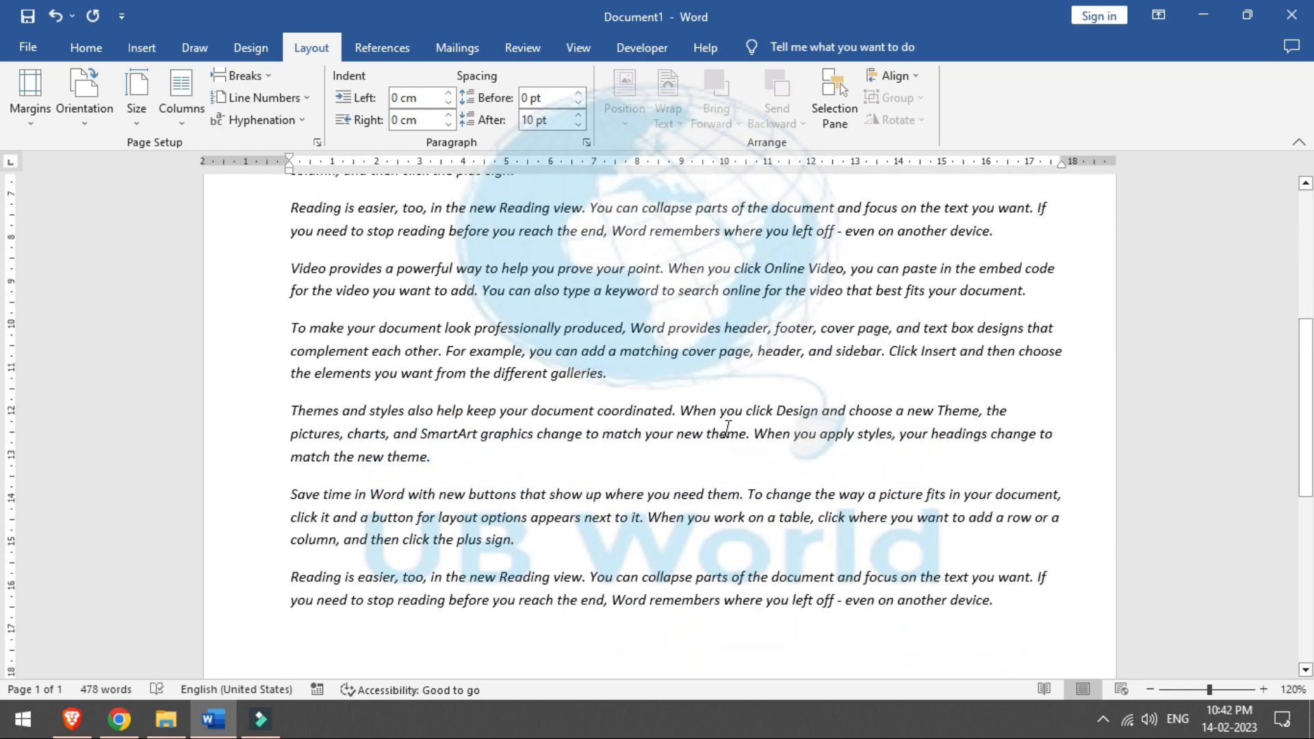
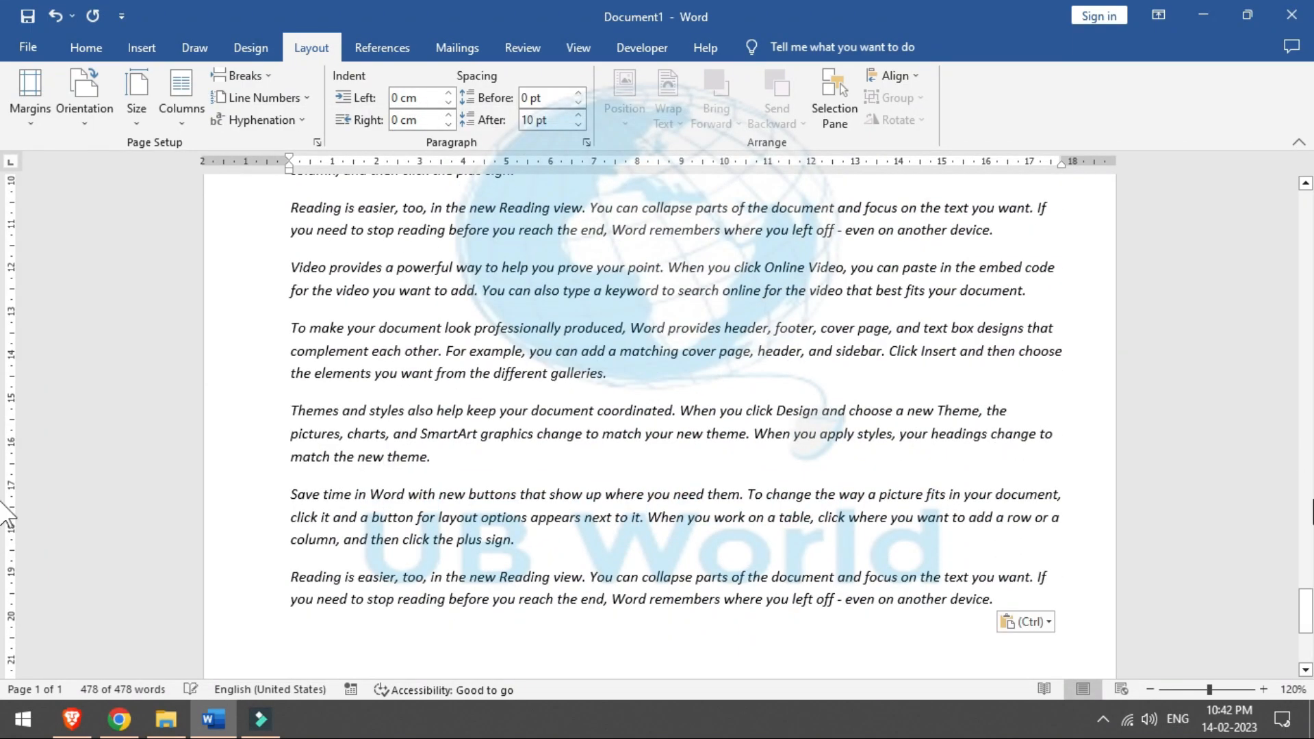
drag(1306, 616, 1306, 205)
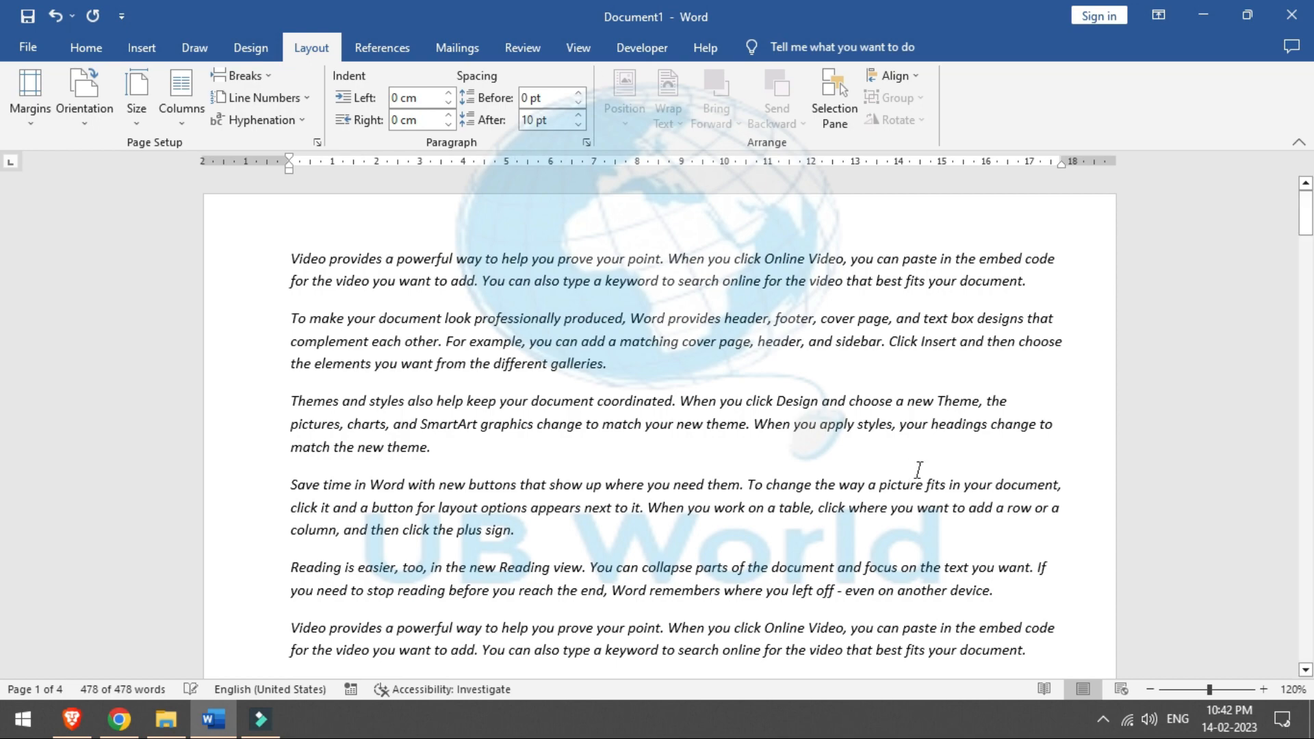
click(1150, 689)
click(1150, 689)
click(1149, 689)
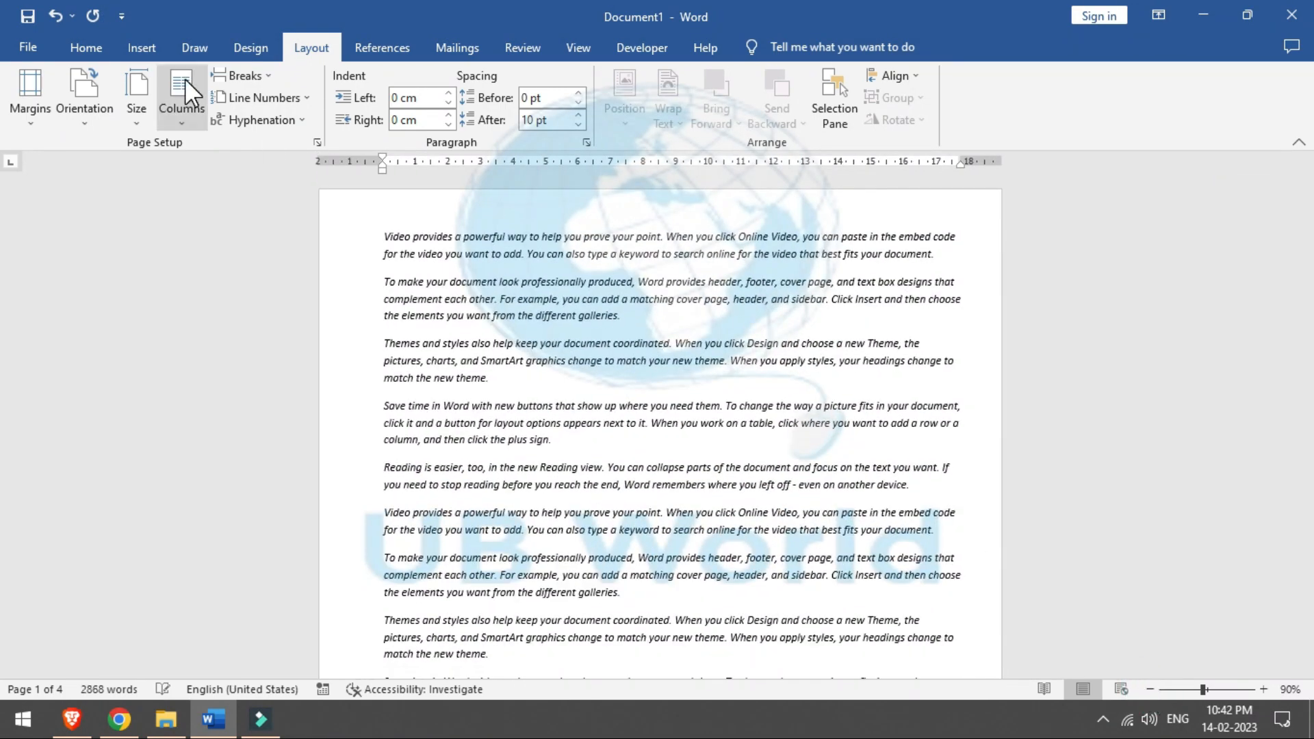
Step: Insert a page break before the word "keyword" in the first paragraph of the document
click(269, 76)
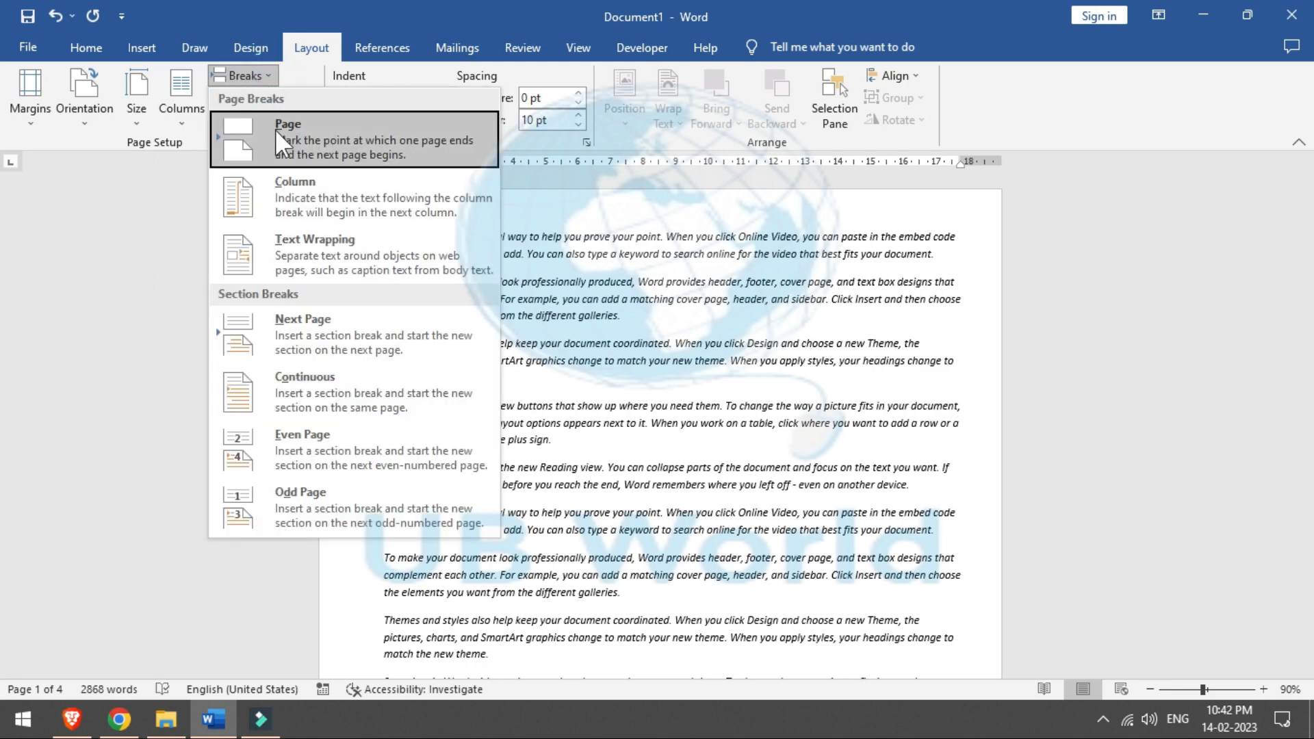
click(618, 255)
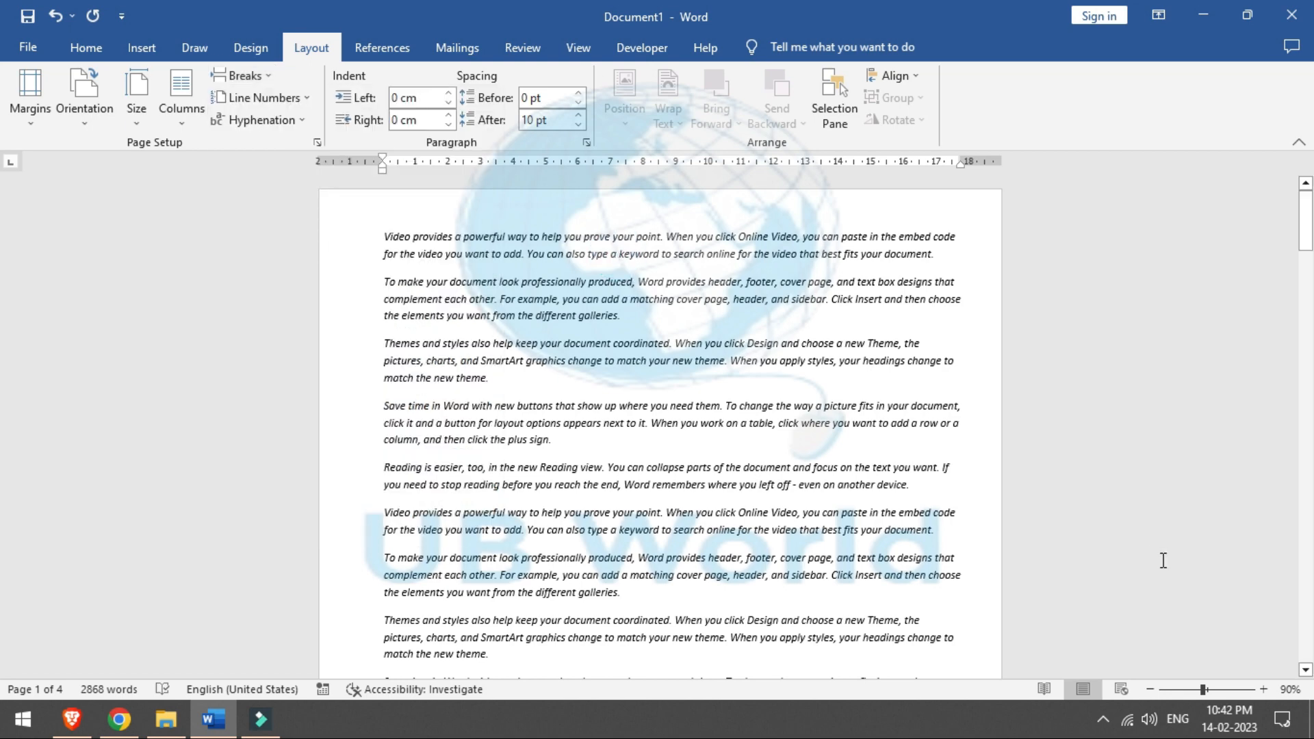
click(1210, 688)
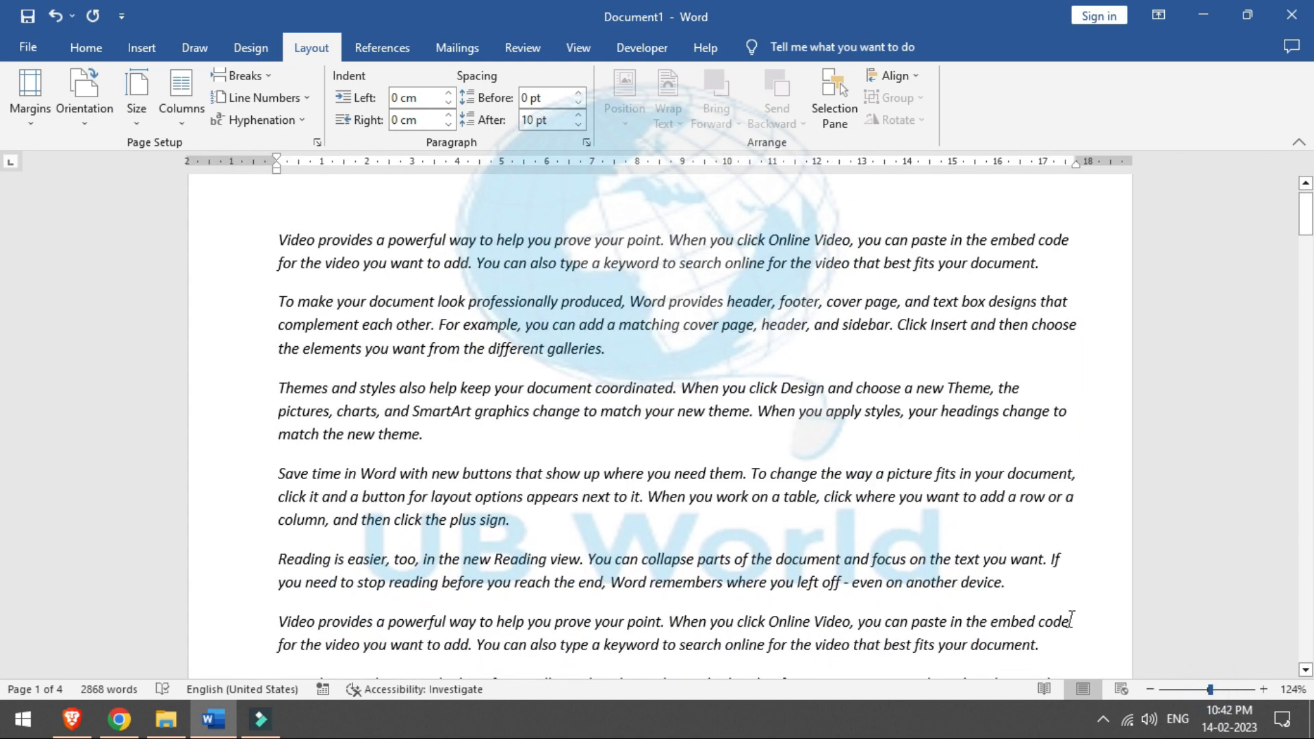
click(606, 264)
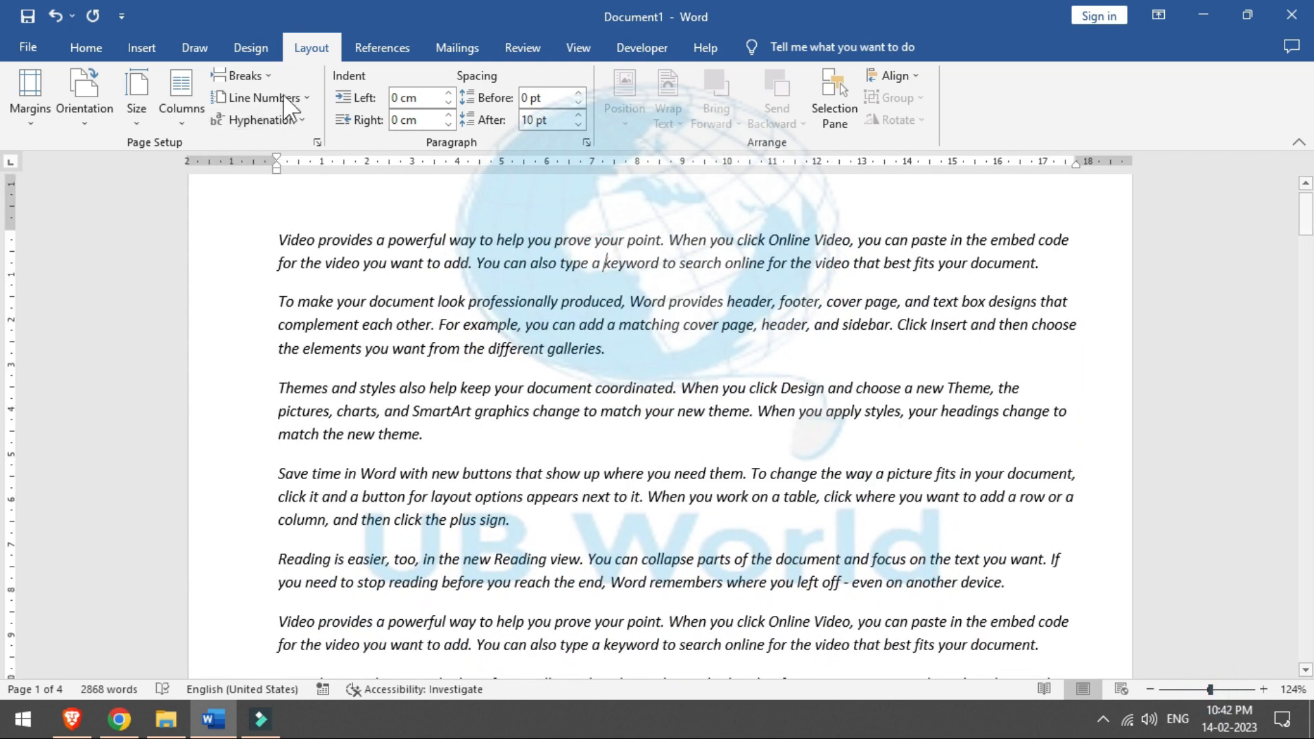
click(267, 74)
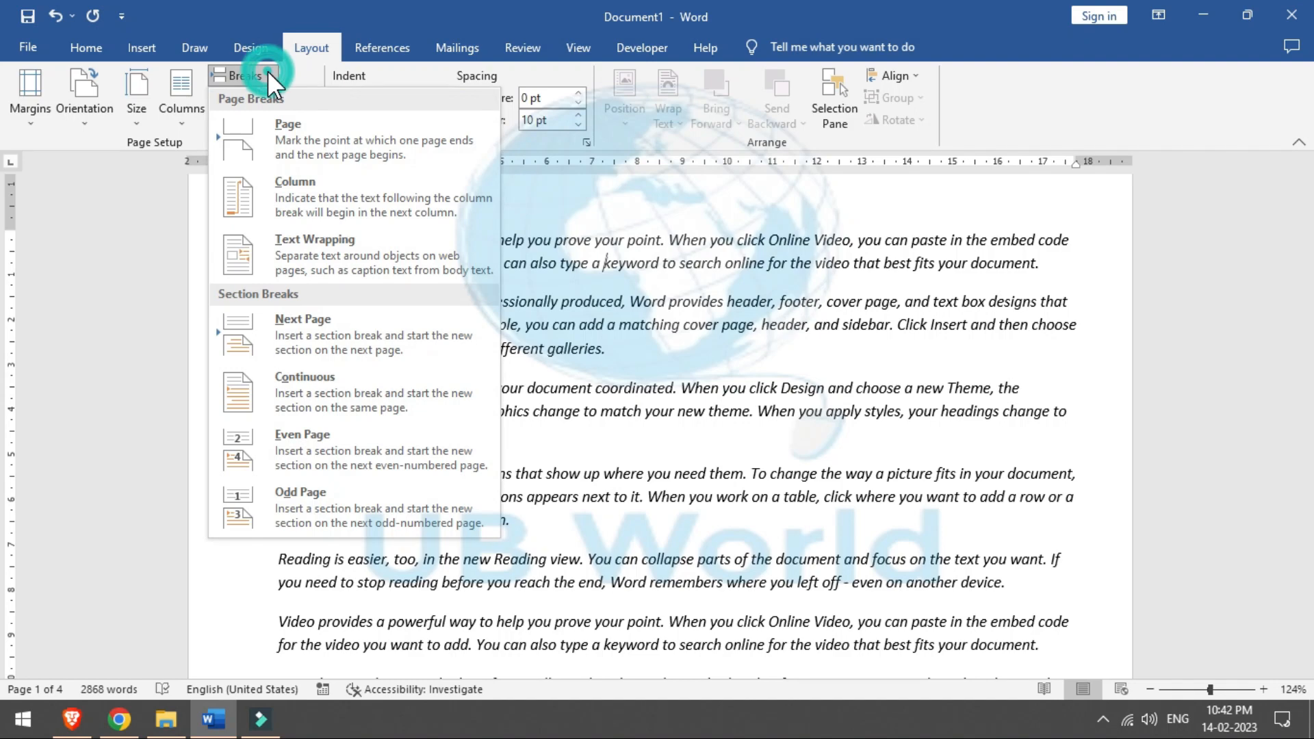
click(256, 127)
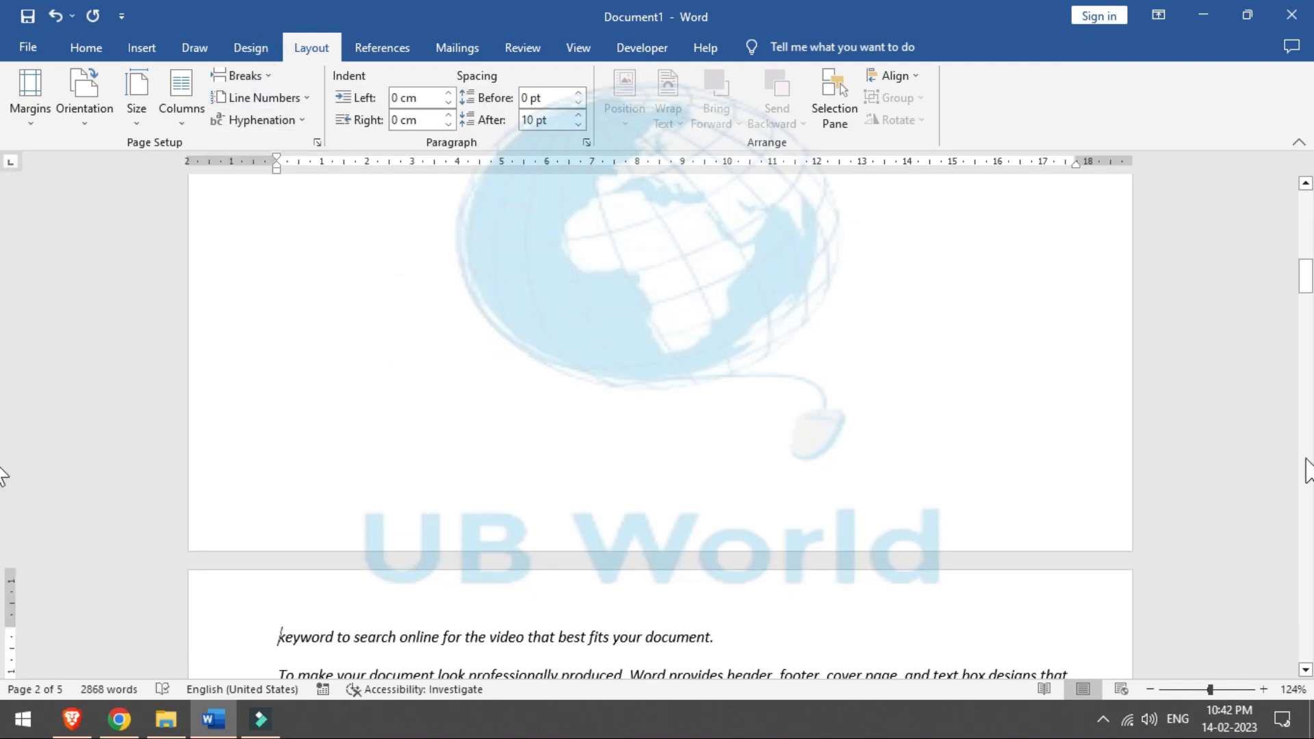
Step: Format the second page's four paragraphs from "Themes and styles" through "Video provides a powerful way" in two columns
drag(1306, 277, 1308, 311)
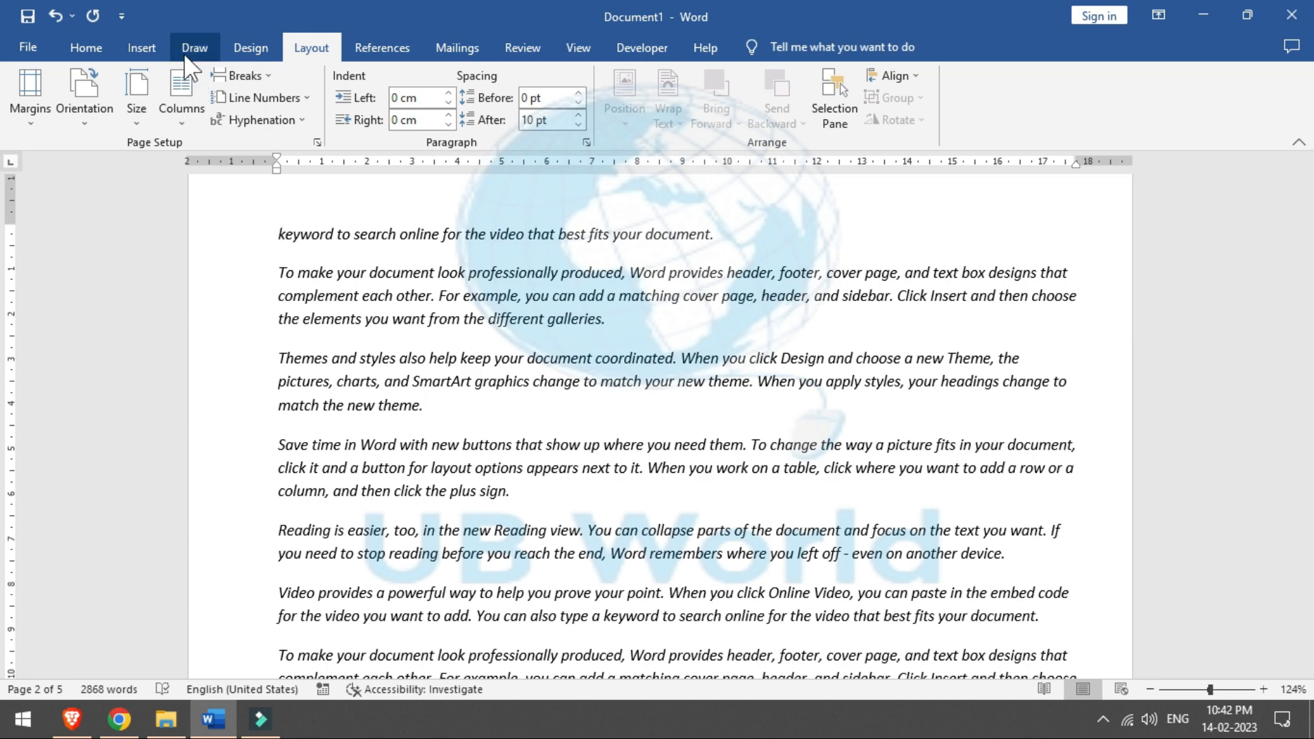
click(268, 77)
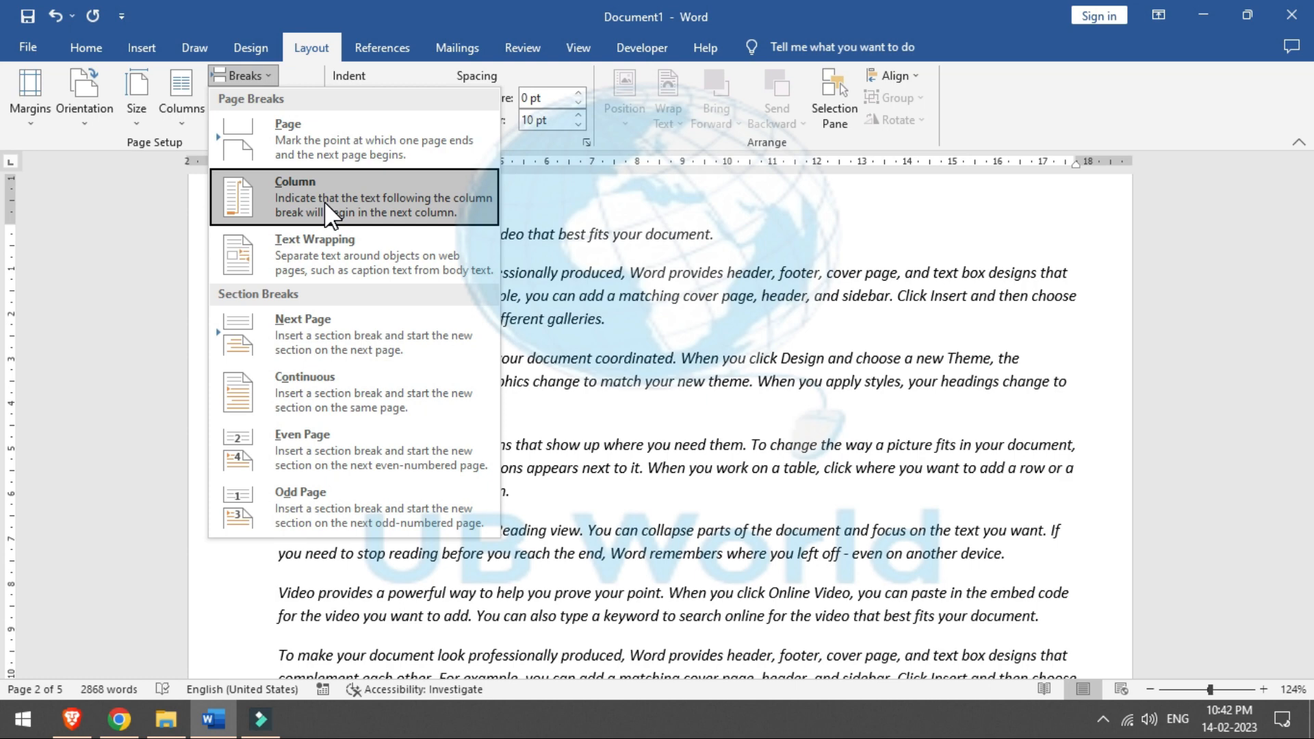
click(693, 453)
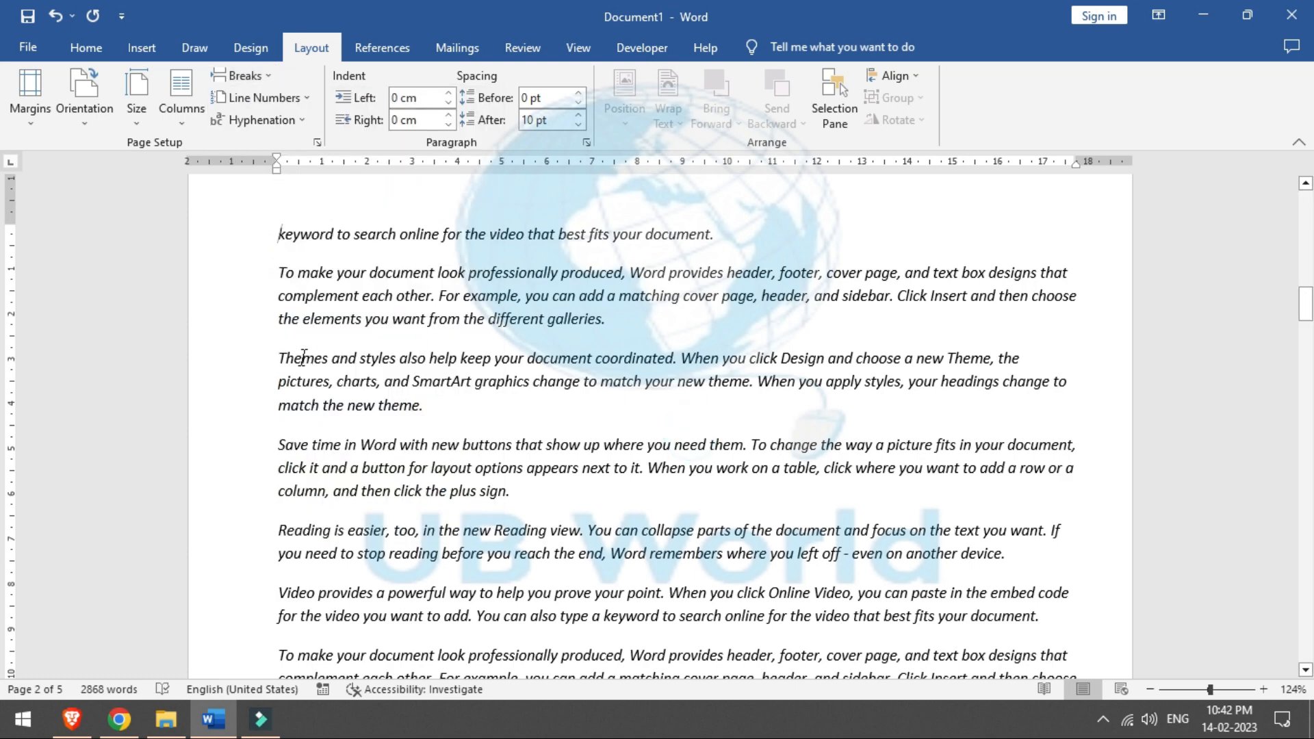
drag(278, 357, 641, 532)
drag(694, 572, 1111, 621)
click(182, 113)
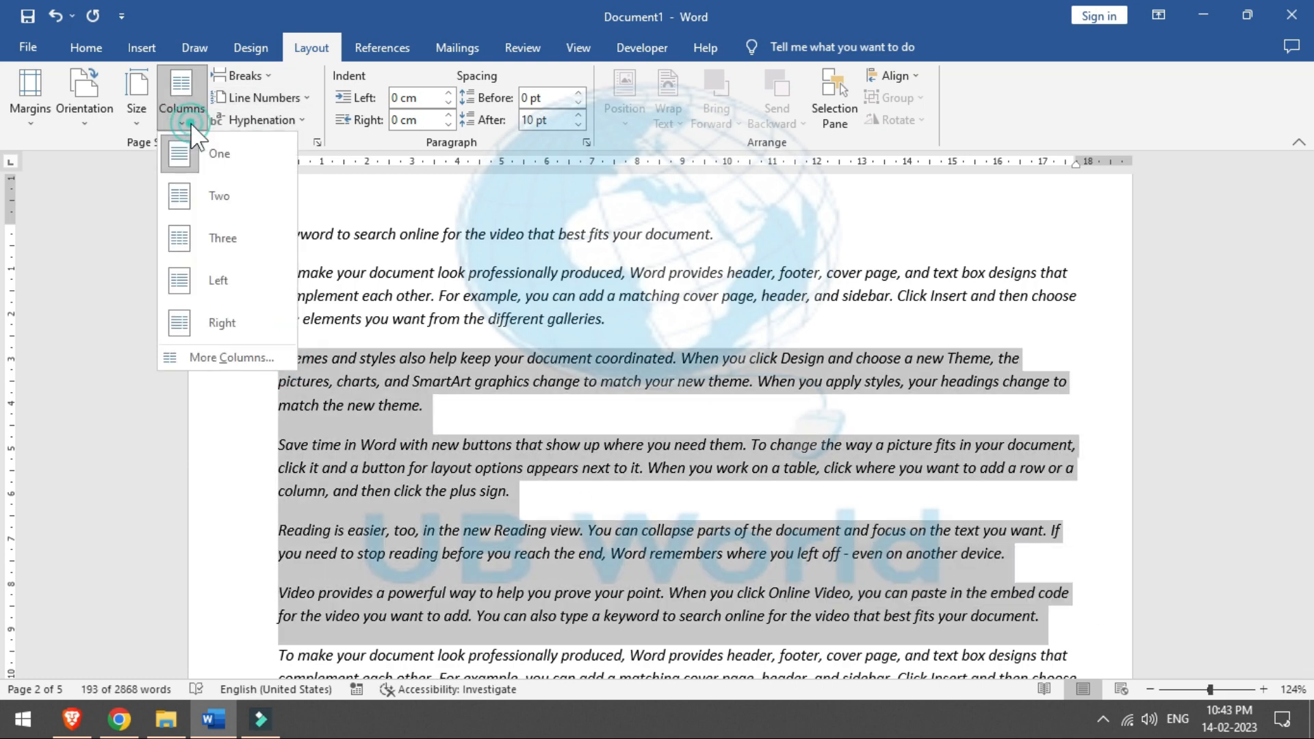
click(247, 200)
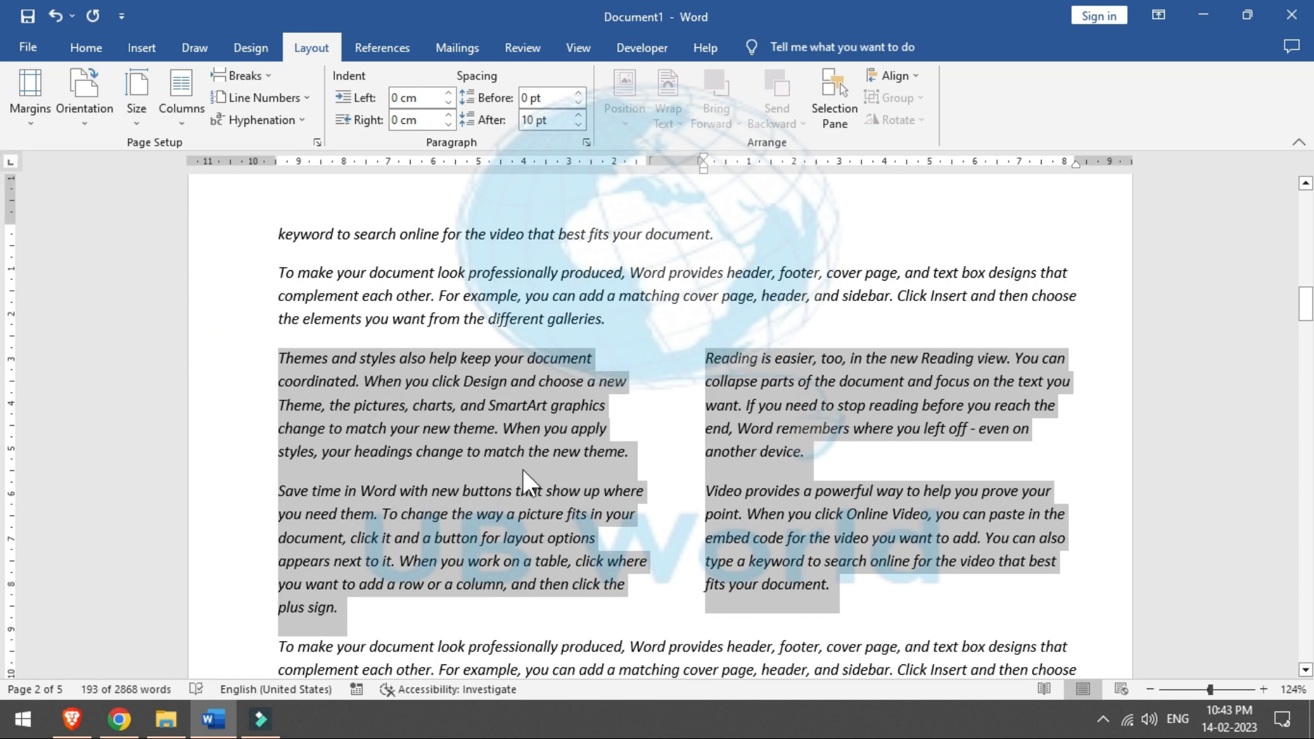
Step: Insert a column break before the last word "theme." of the first paragraph in the two-column text
click(622, 457)
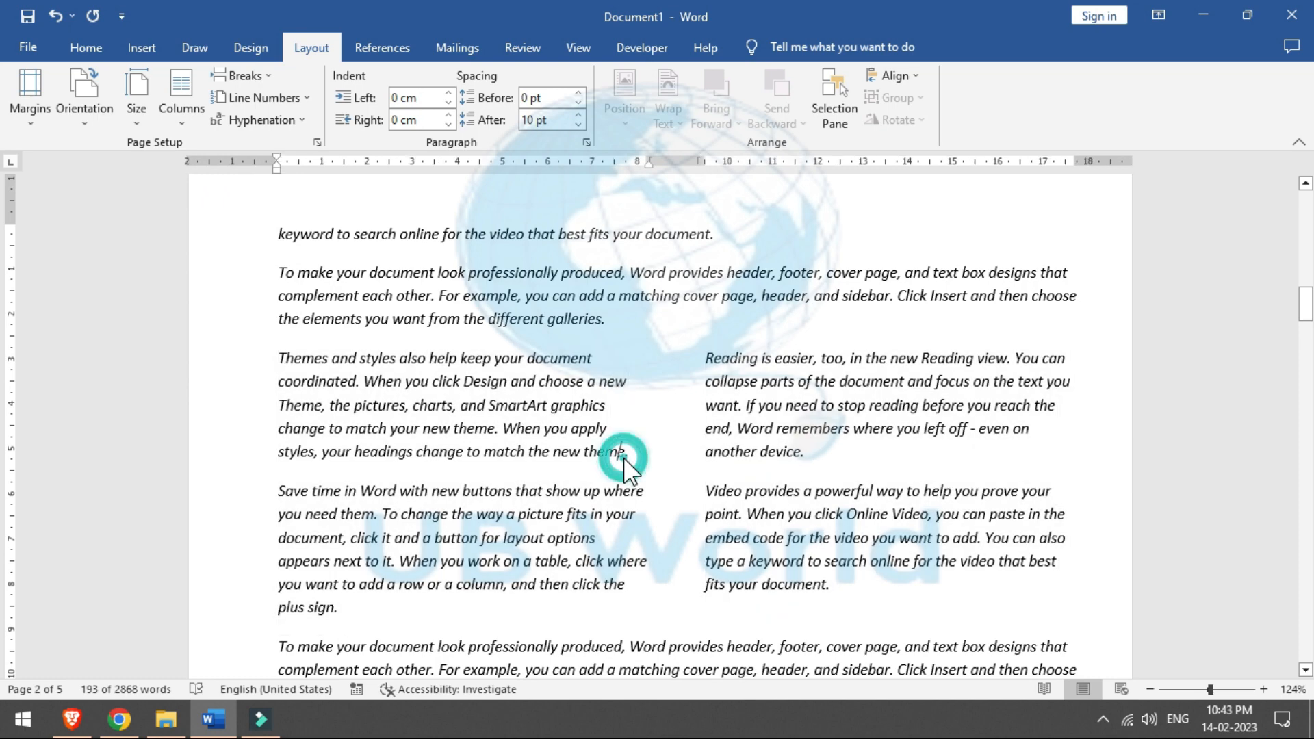
click(585, 454)
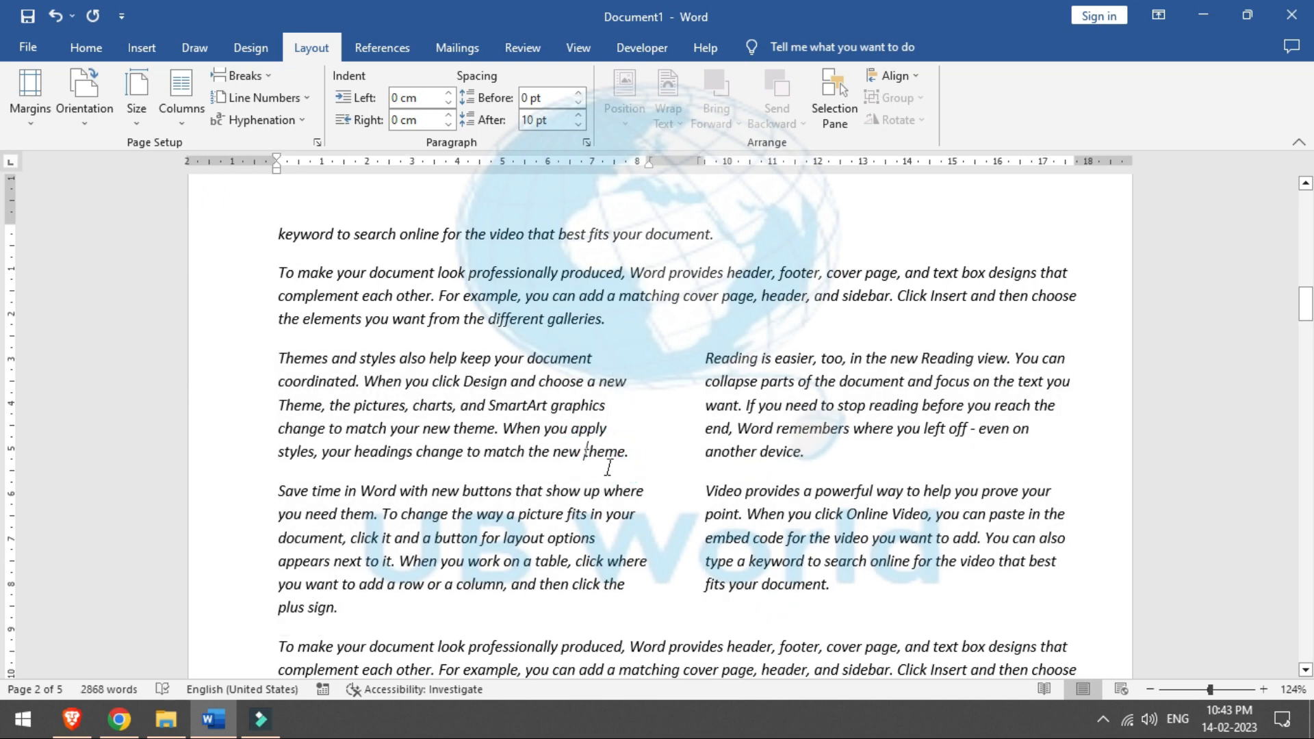
click(268, 76)
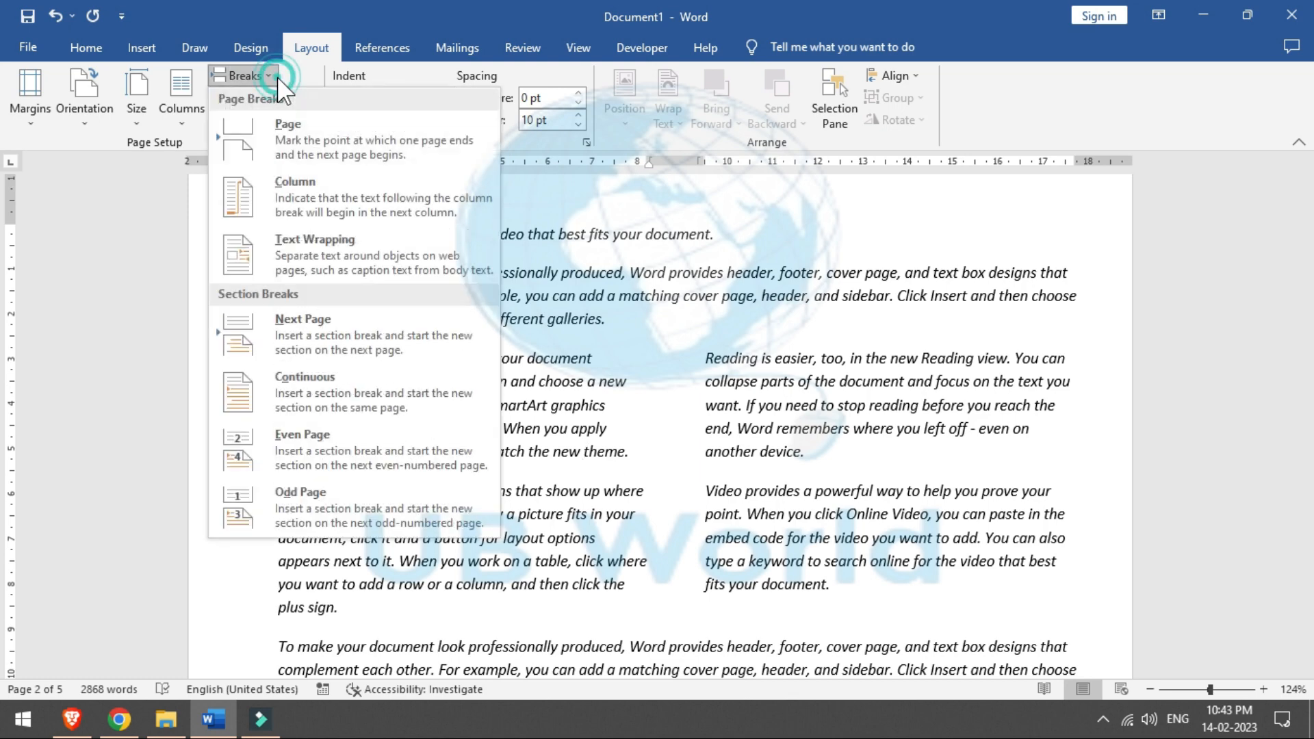
click(296, 210)
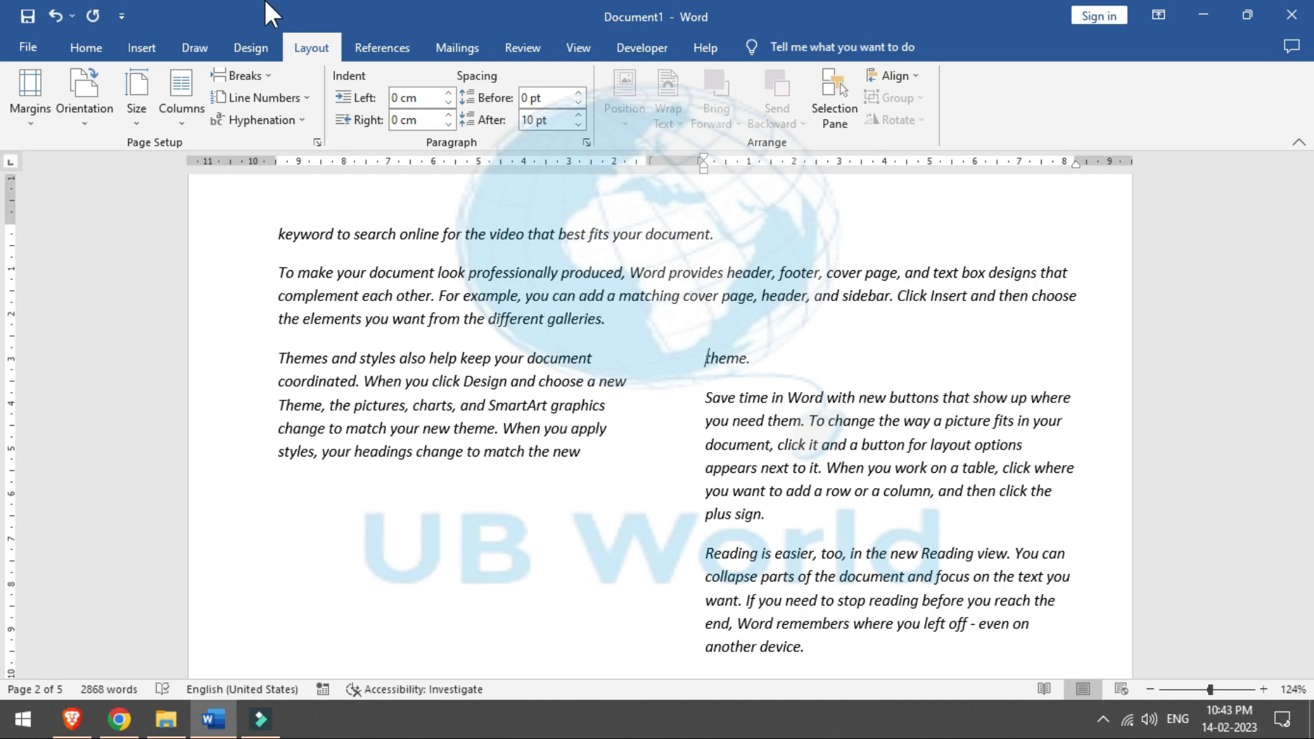
Step: Insert the picture Capture.PNG from this device before the "Save time in Word" paragraph in the single-column text below
click(273, 73)
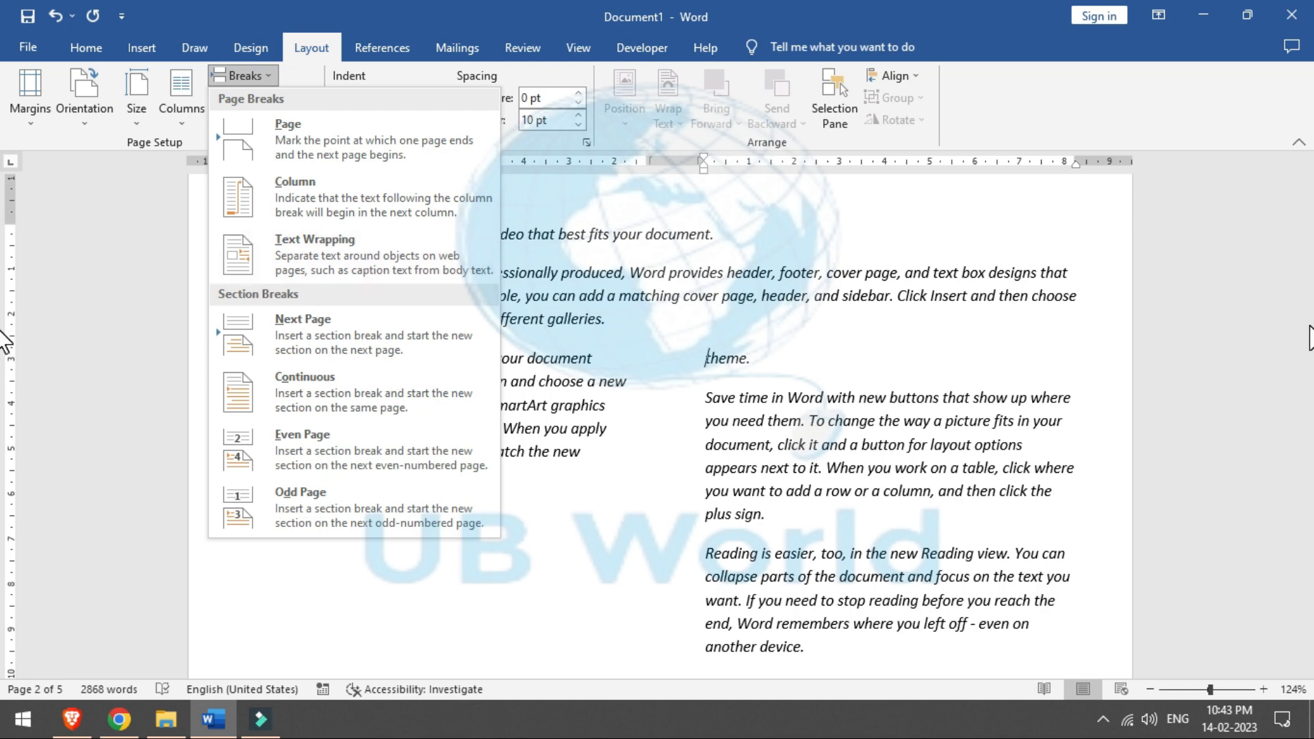
click(1308, 326)
drag(1309, 336, 1309, 350)
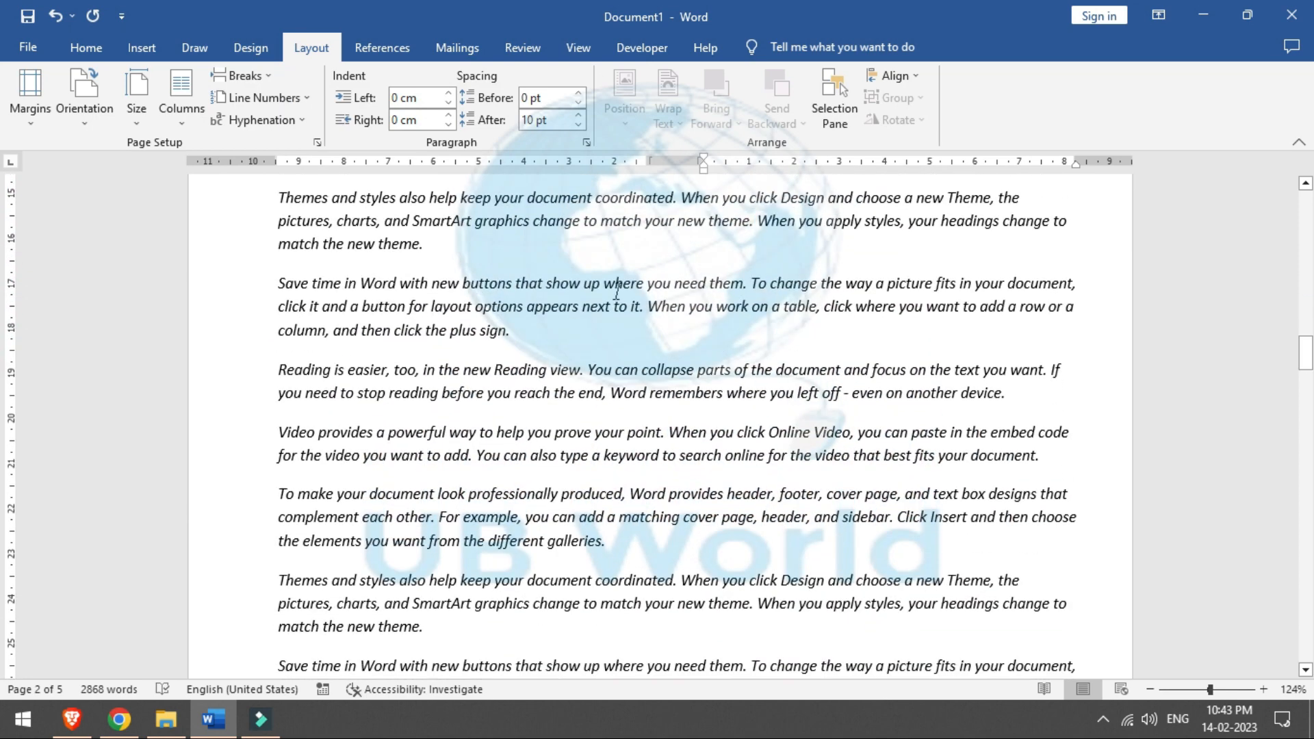
click(279, 284)
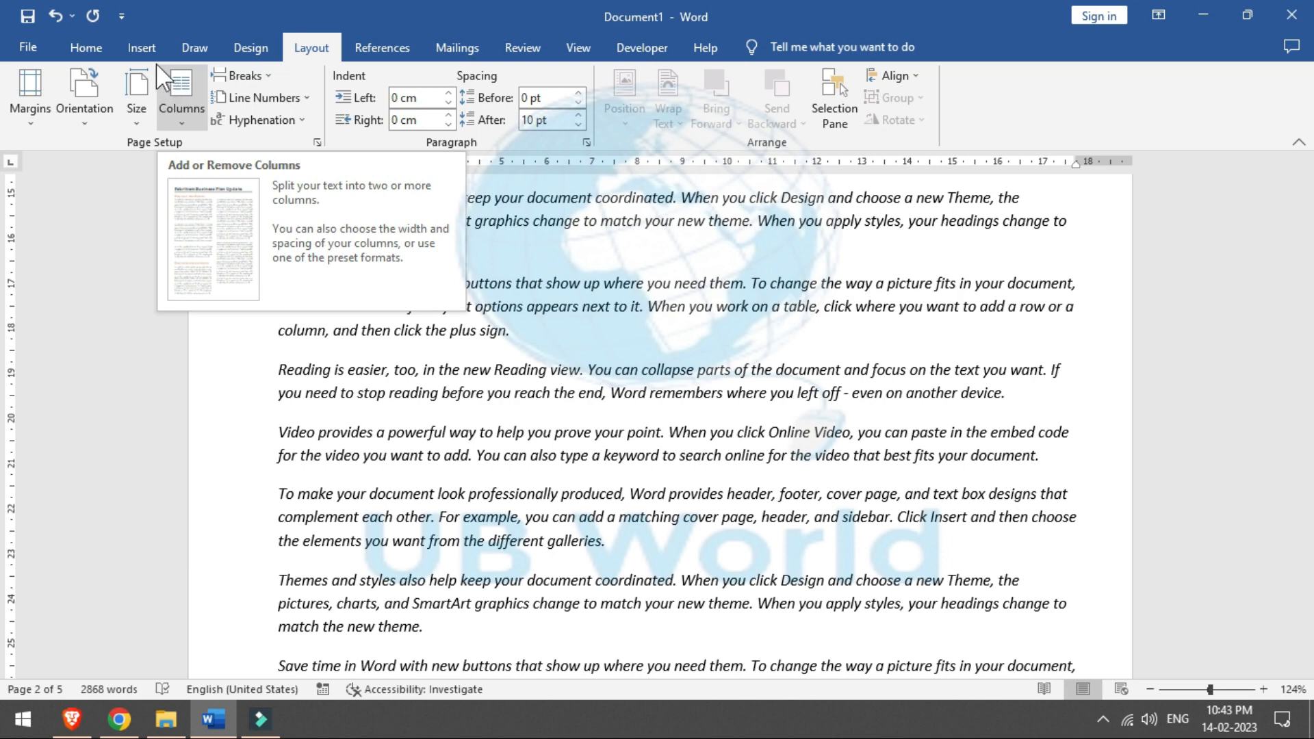
click(145, 49)
click(200, 117)
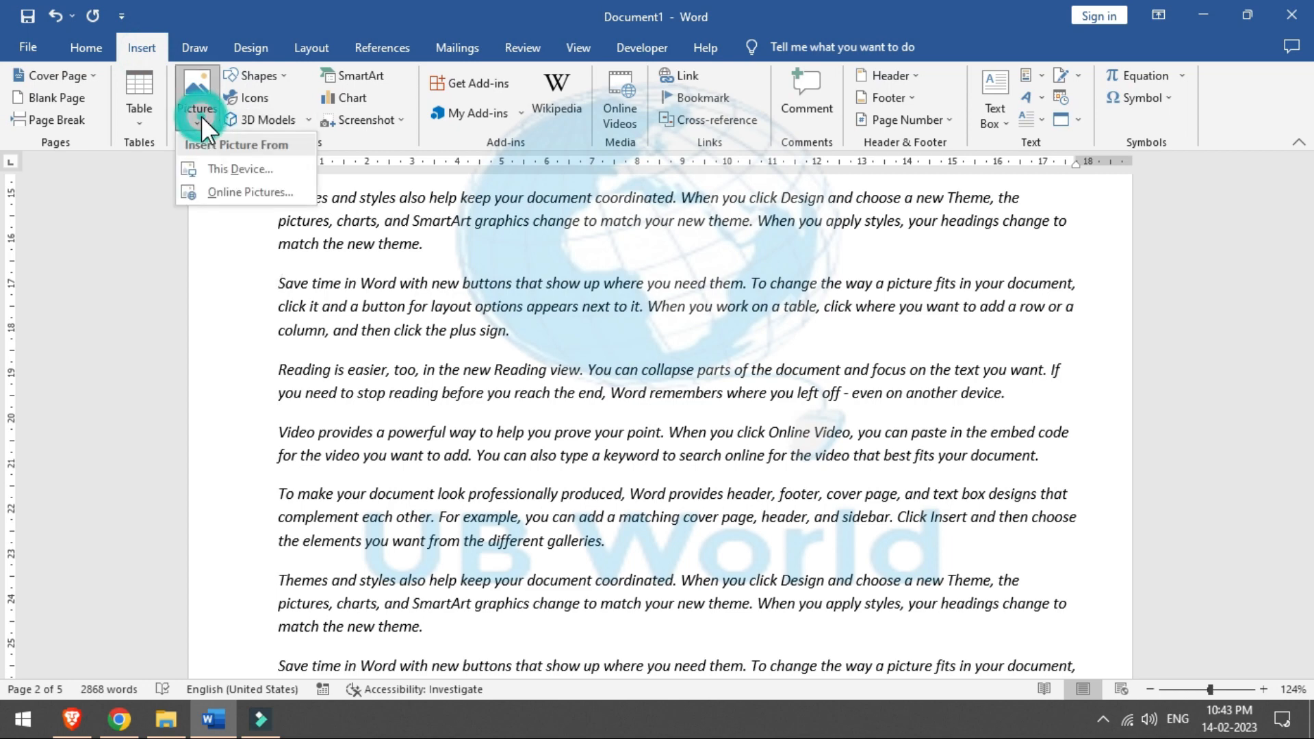
click(264, 165)
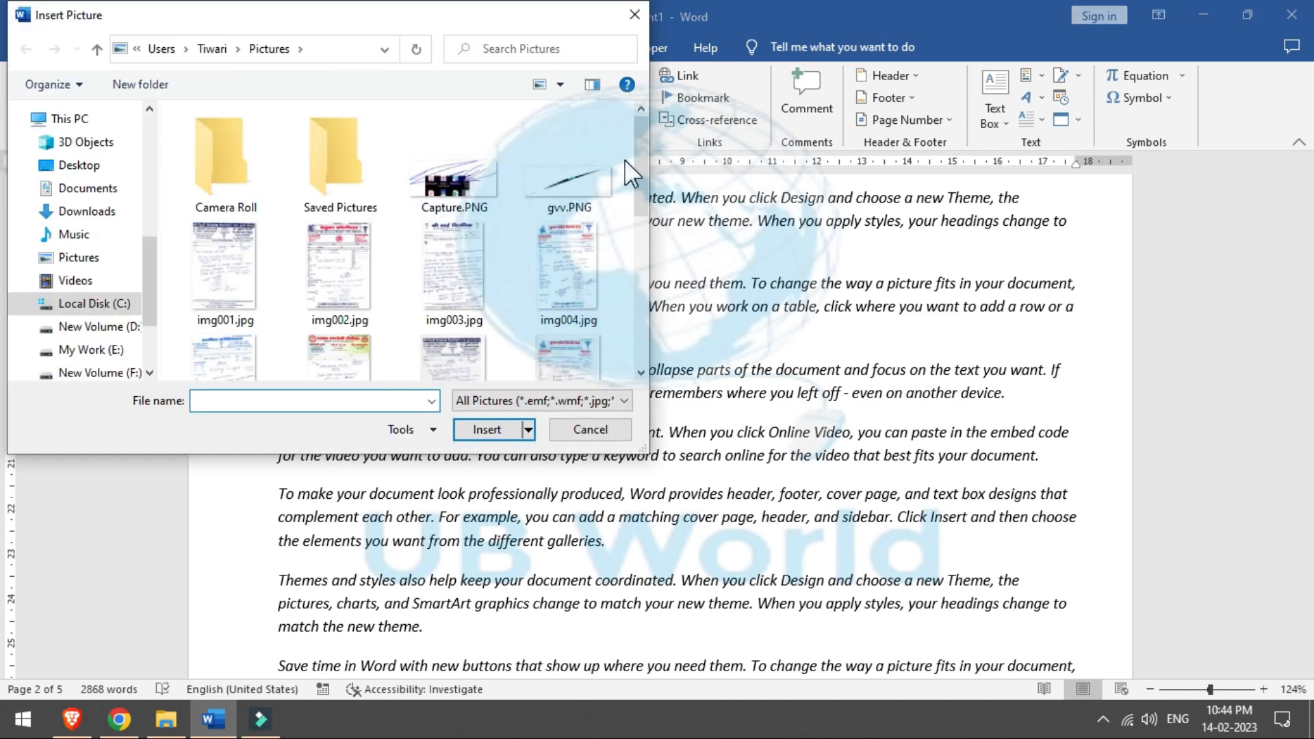
click(463, 191)
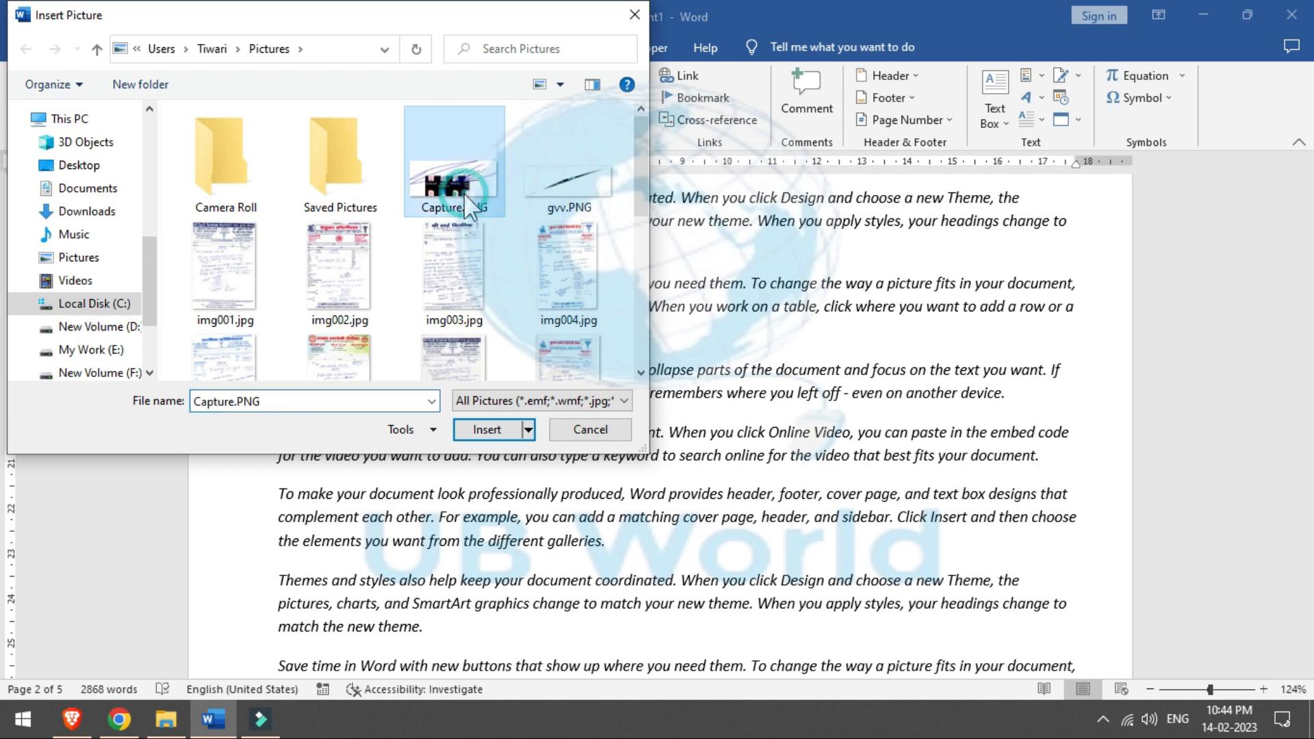
click(515, 416)
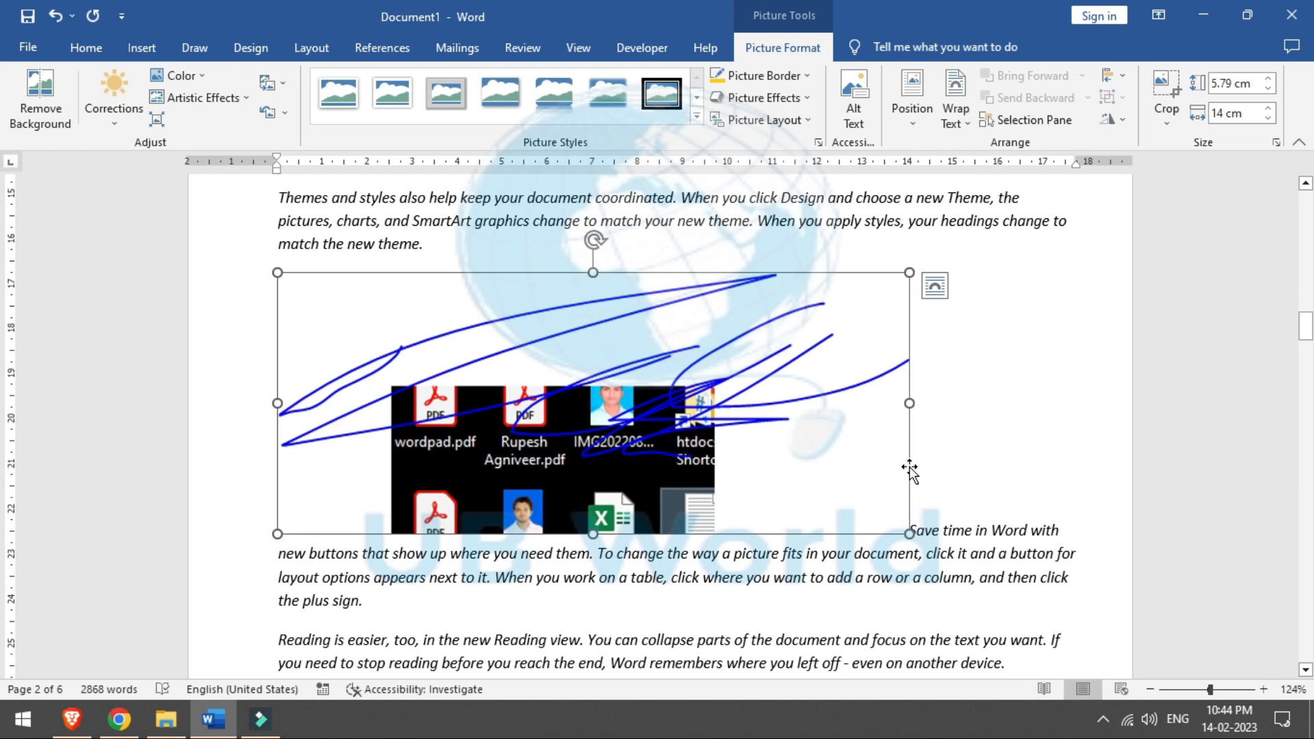
Step: Resize the picture to about 3.32 cm high and 4.2 cm wide, and set its text wrapping to Tight
drag(910, 403, 465, 380)
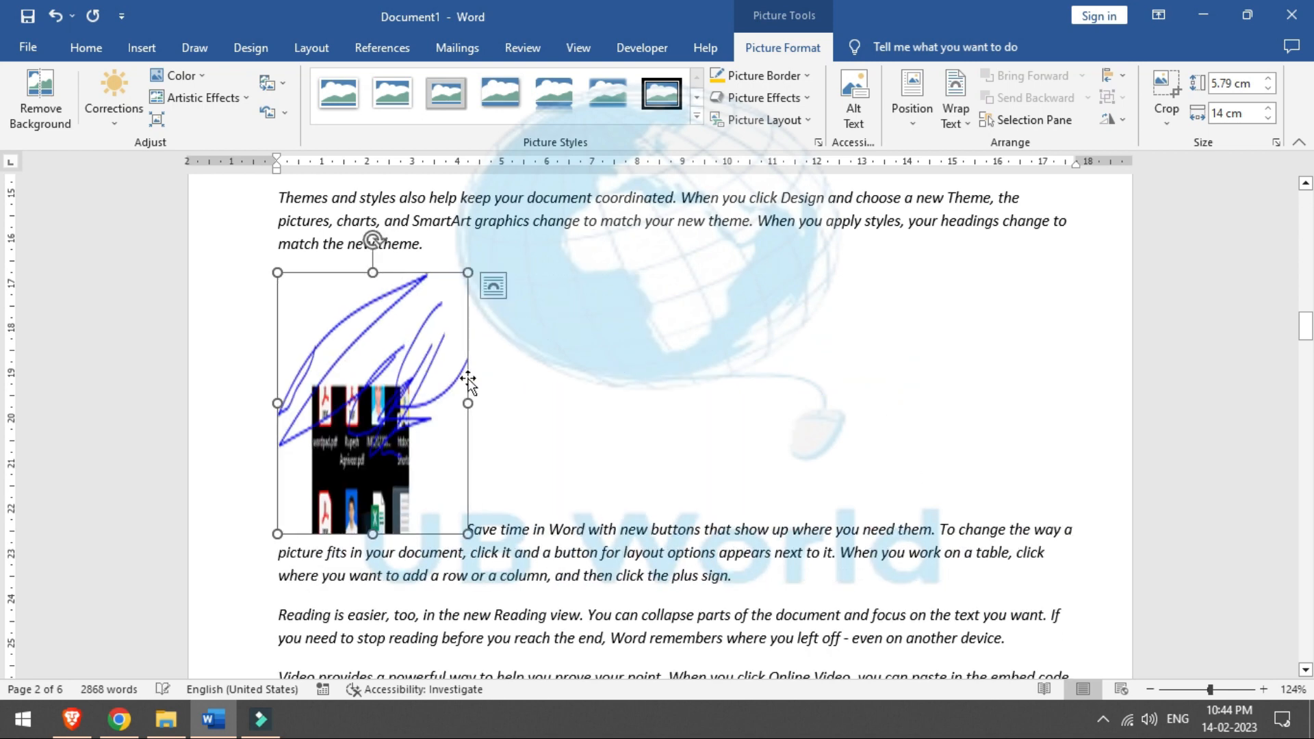
drag(372, 272, 373, 383)
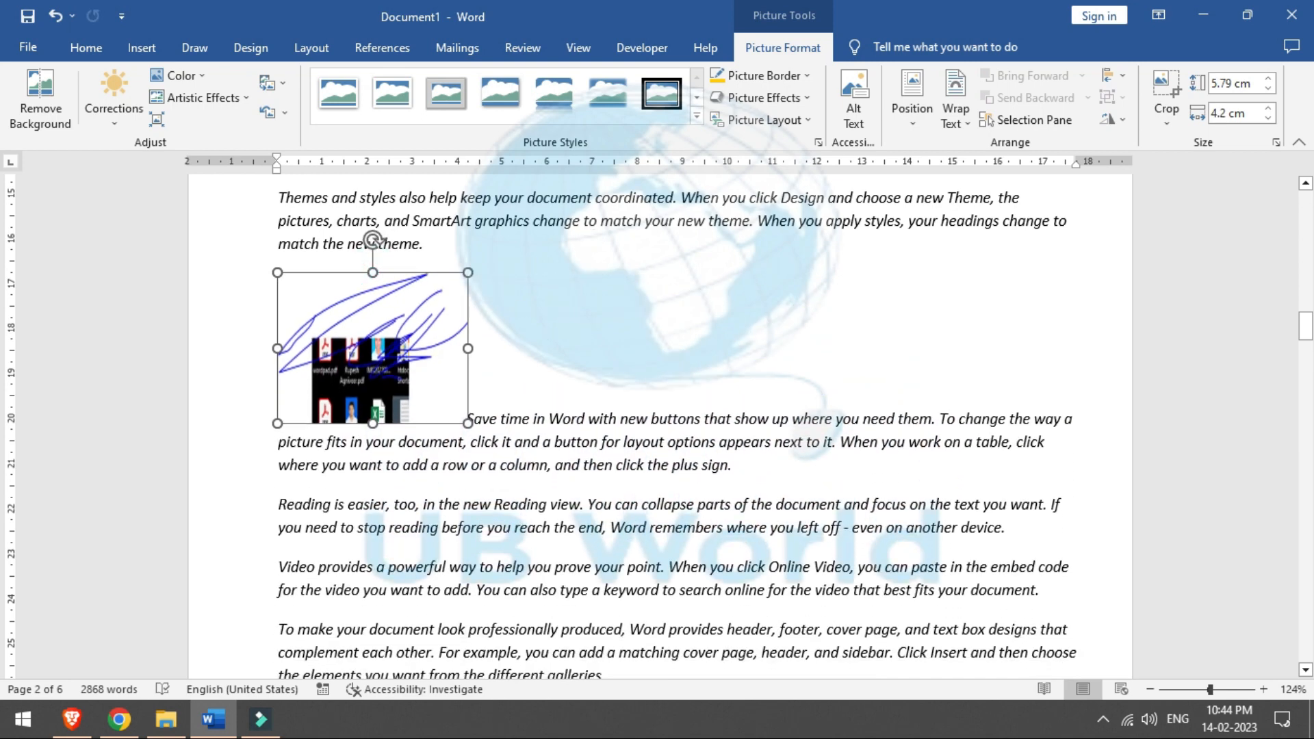
click(492, 285)
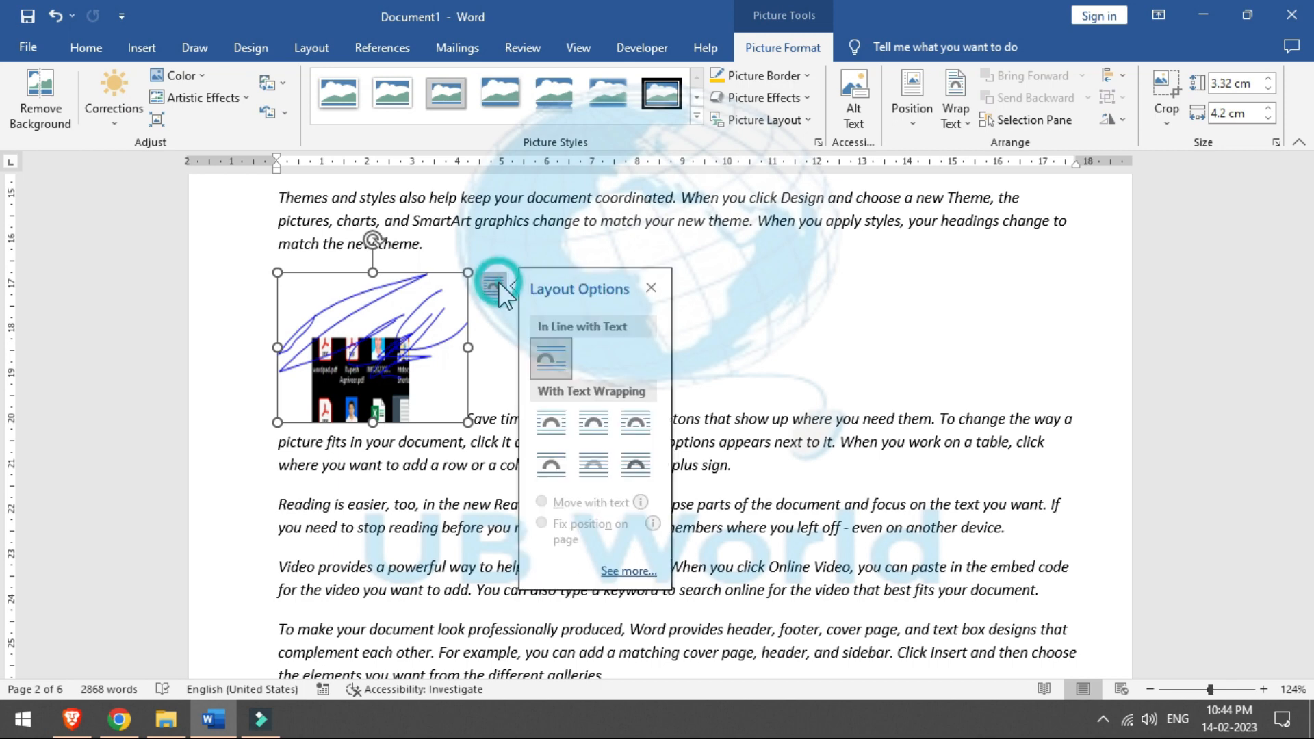
click(588, 420)
click(723, 368)
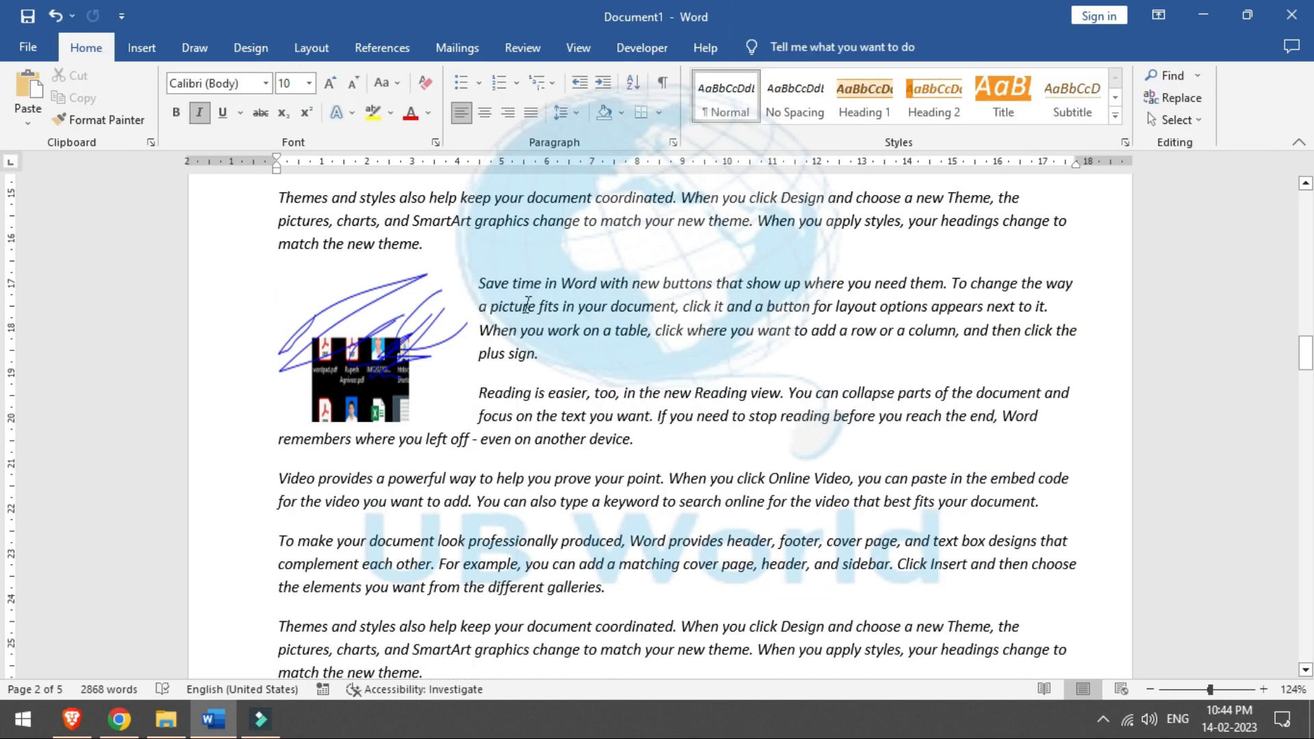
Step: Try a text wrapping break before the "Save time in Word" paragraph beside the picture, and undo it
click(311, 48)
click(268, 76)
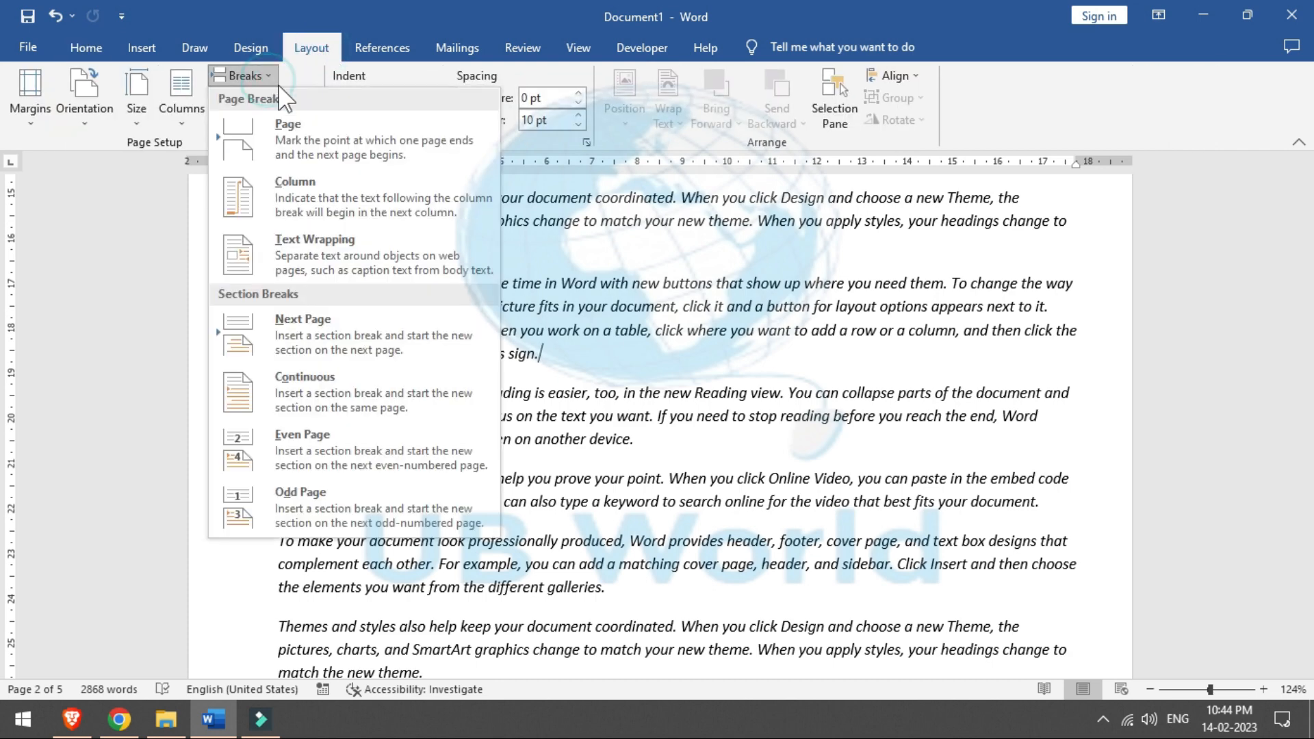
click(605, 259)
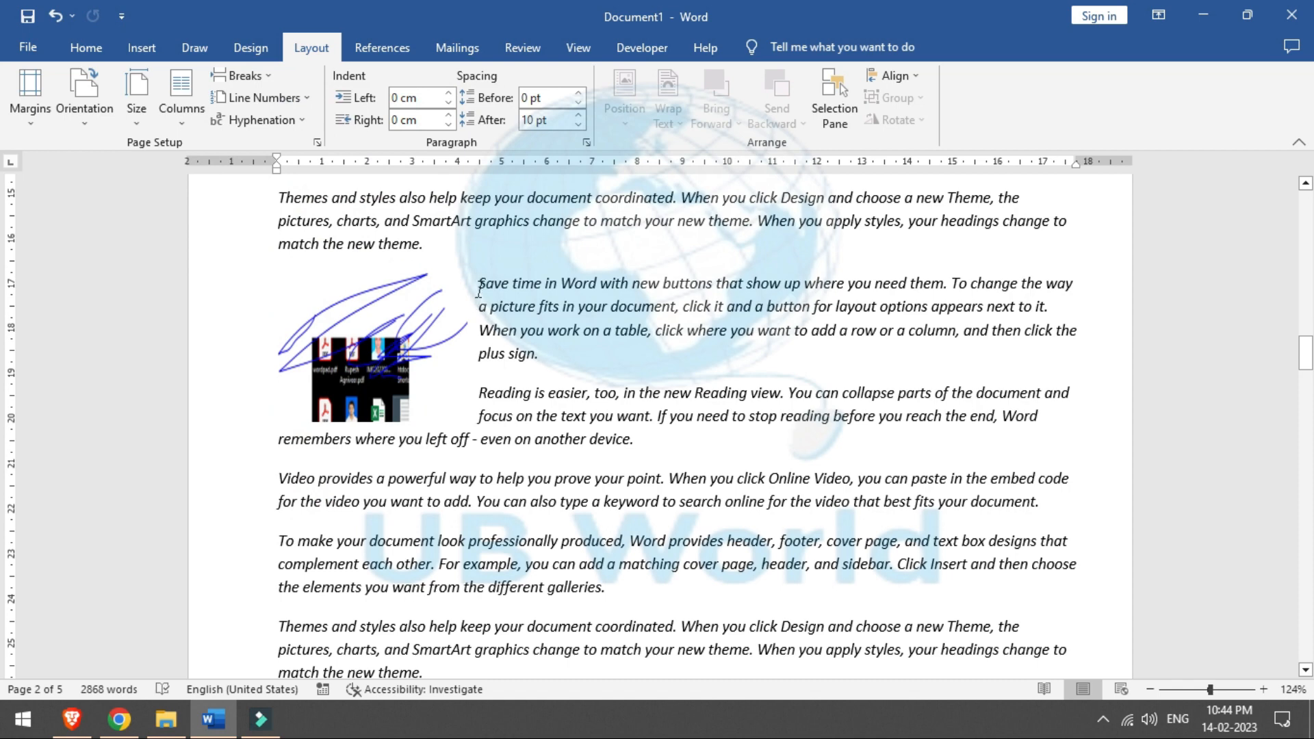
click(481, 282)
click(265, 78)
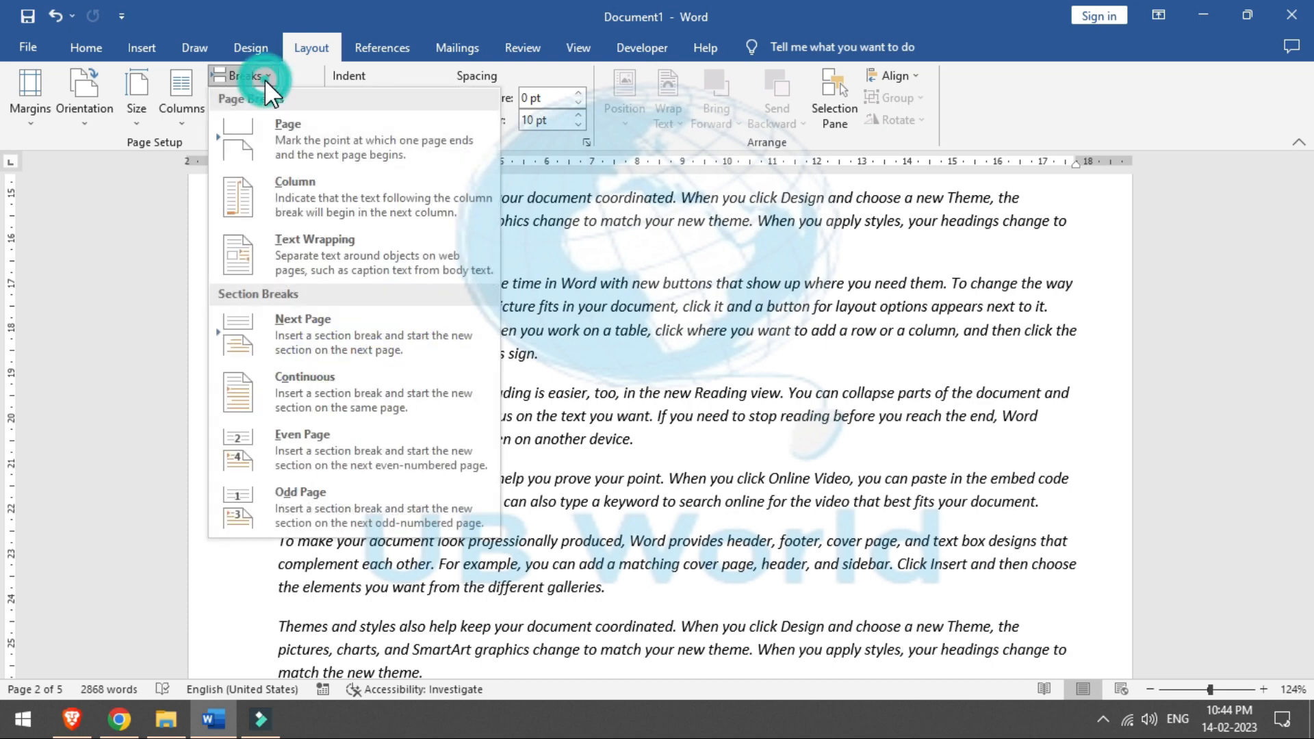
click(307, 246)
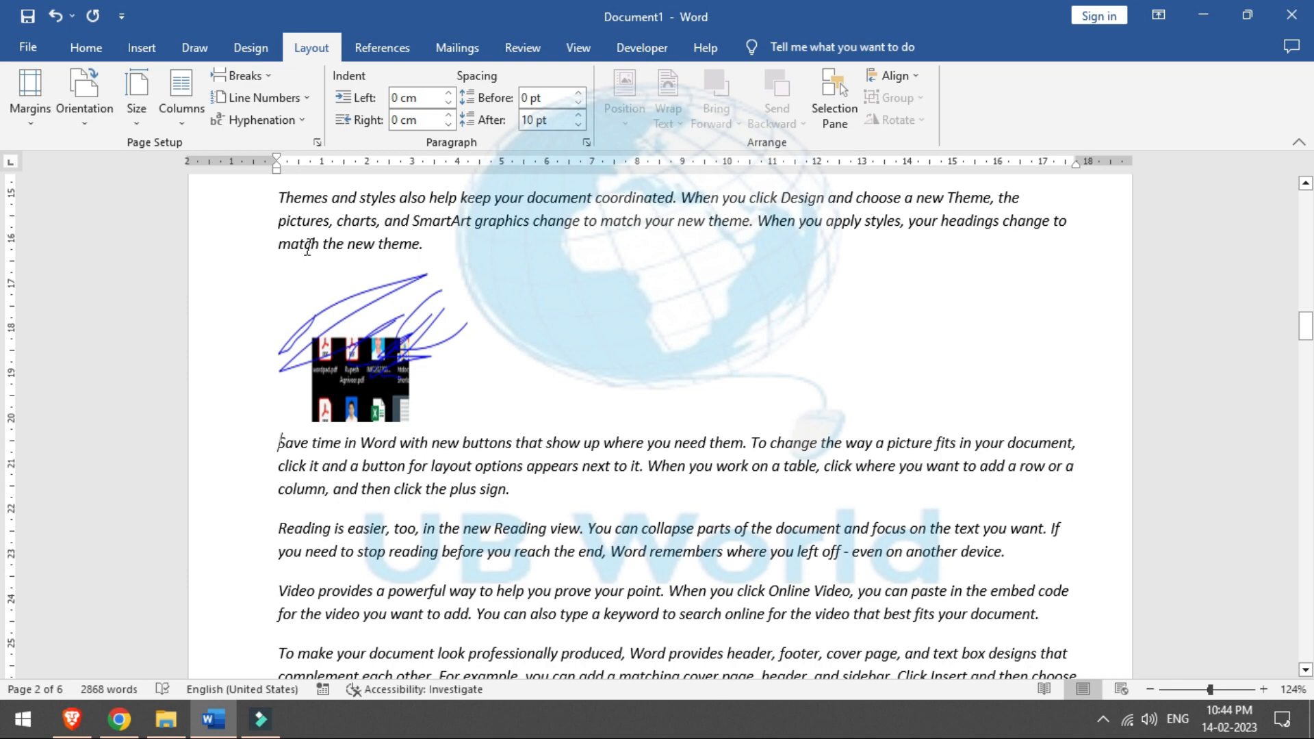
key(ctrl+z)
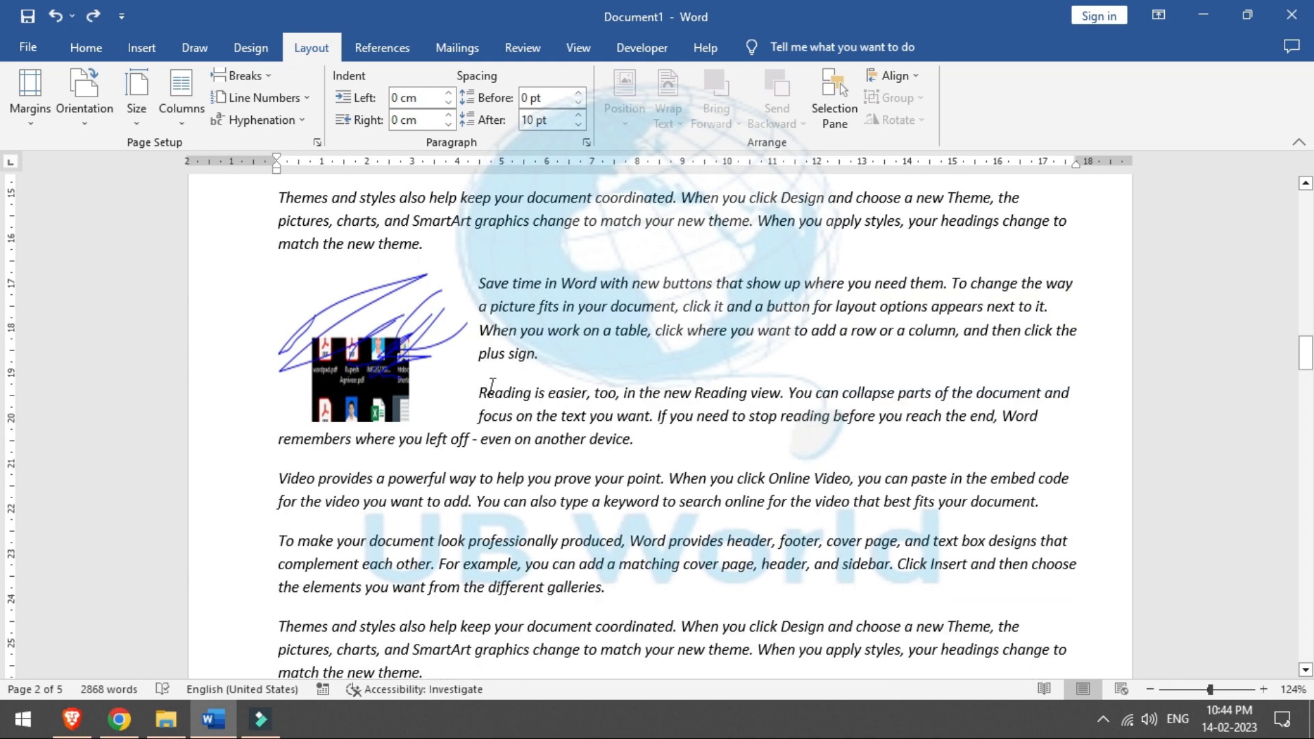
Step: Insert a text wrapping break before the "Reading is easier" paragraph beside the picture
click(484, 385)
click(254, 77)
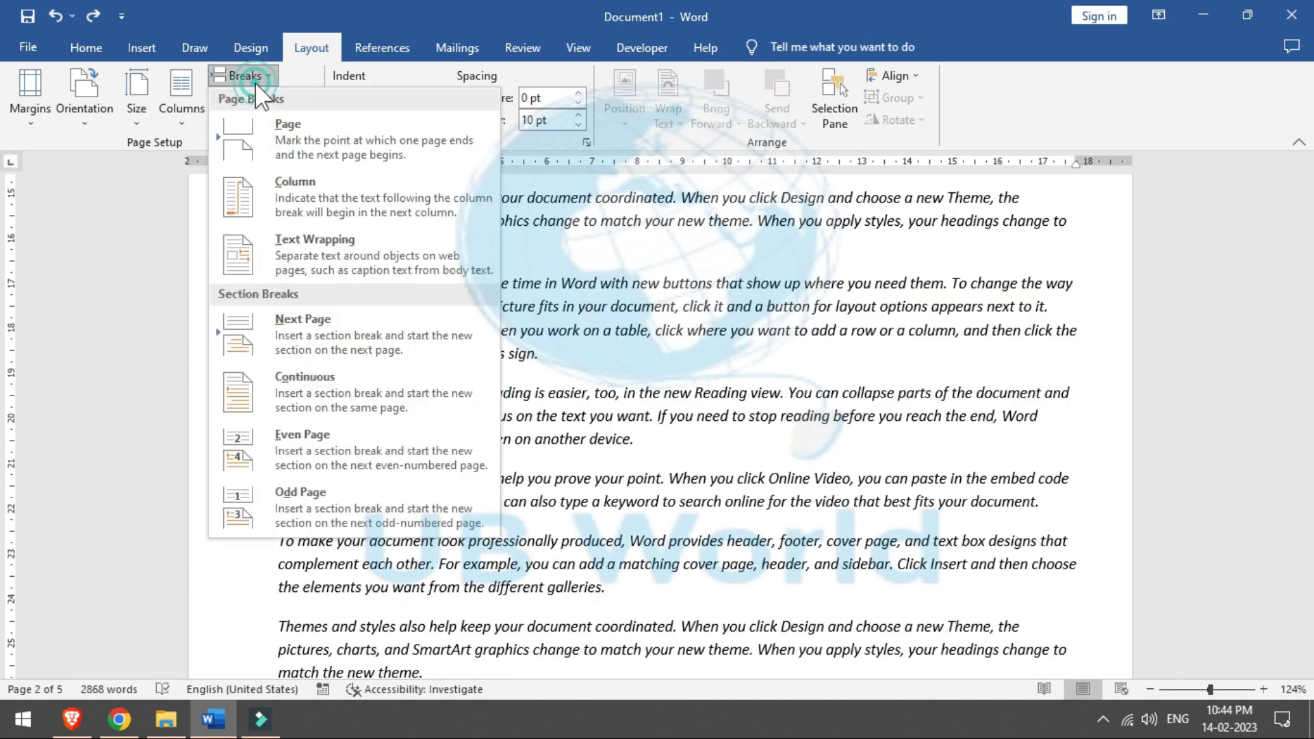
click(321, 258)
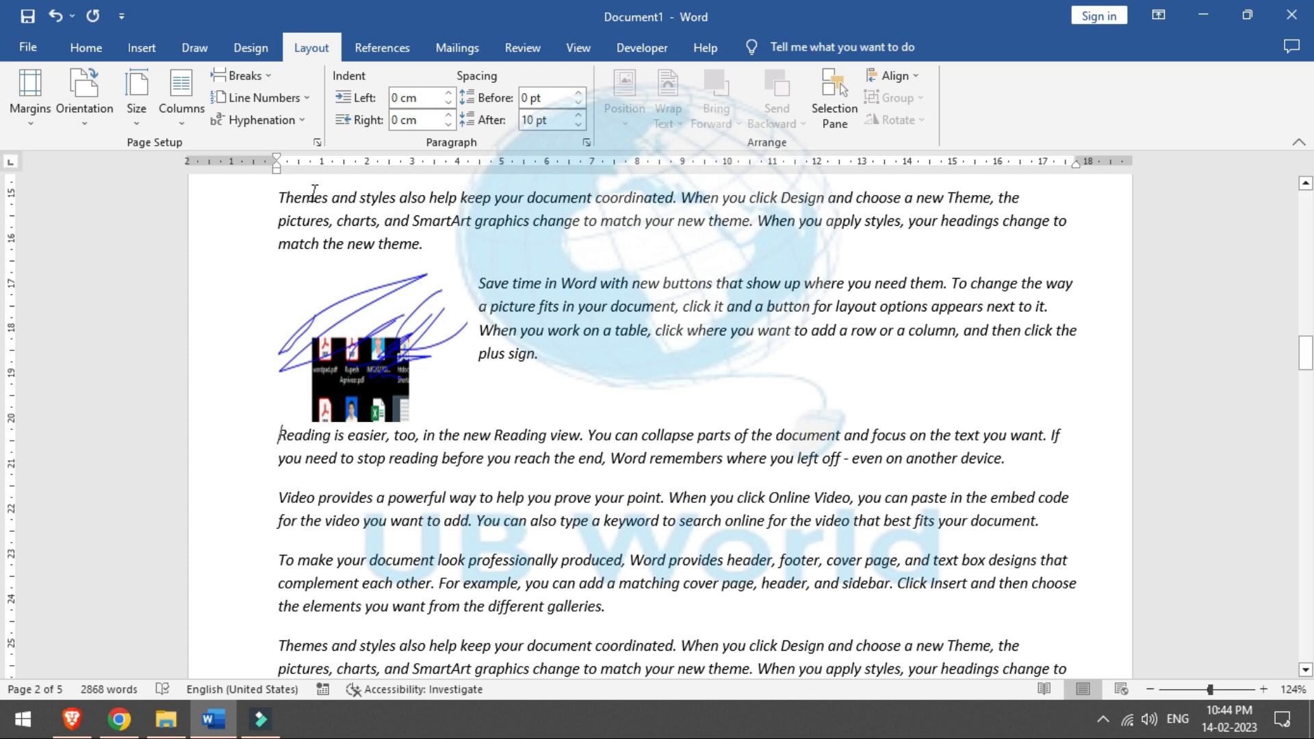
Step: Insert a Next Page section break before "stop reading" in the "Reading is easier" paragraph below the picture
click(263, 74)
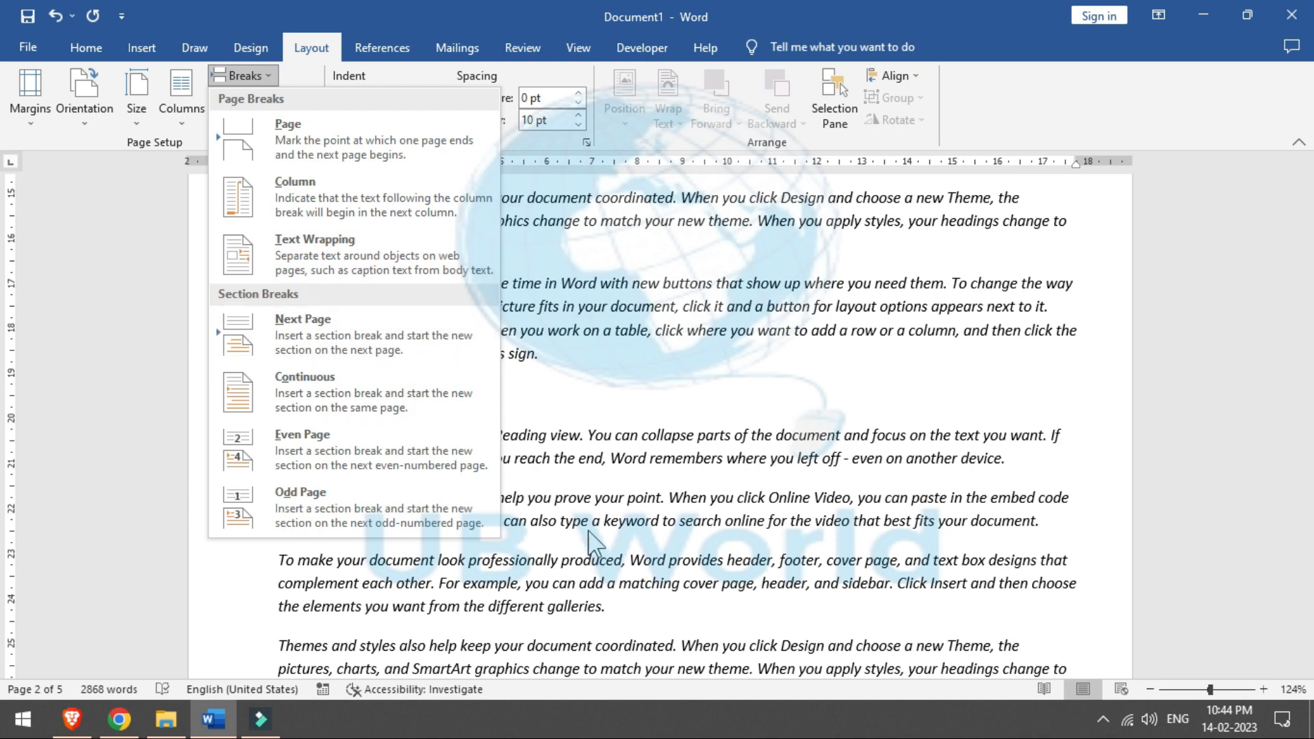
click(584, 483)
click(352, 478)
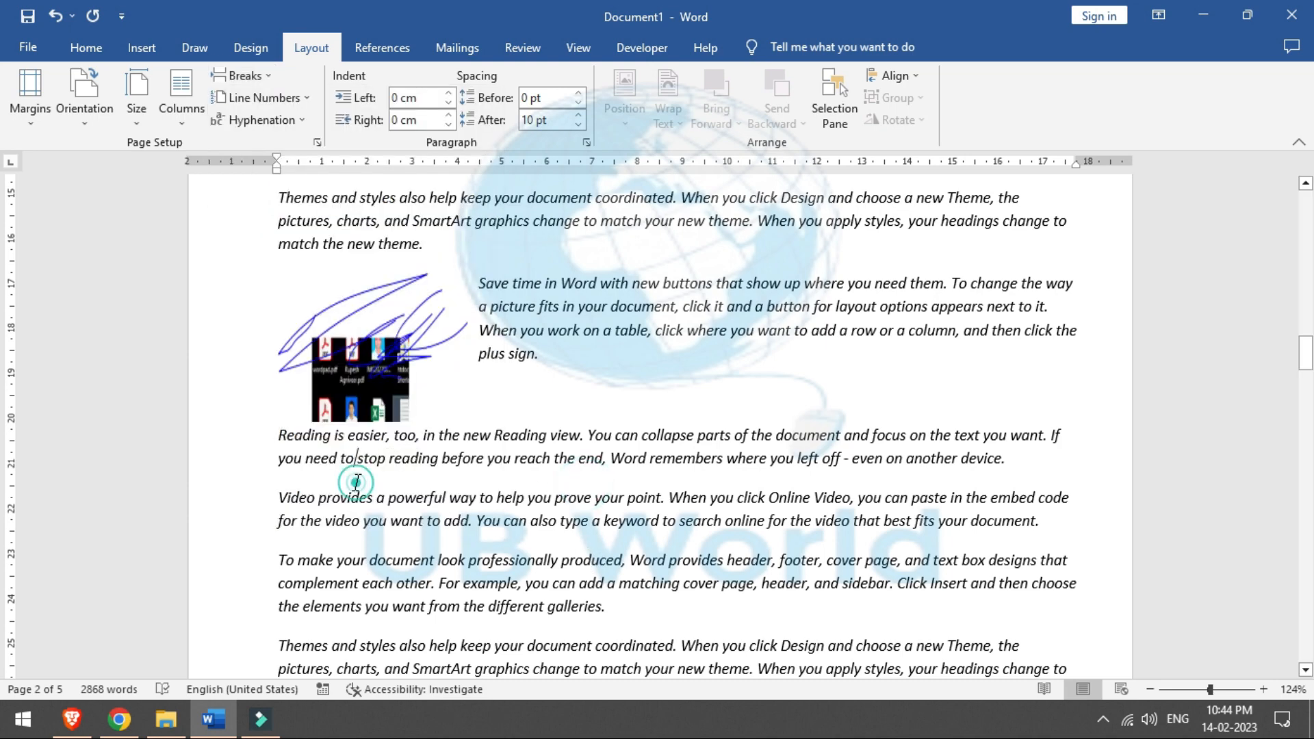
click(241, 75)
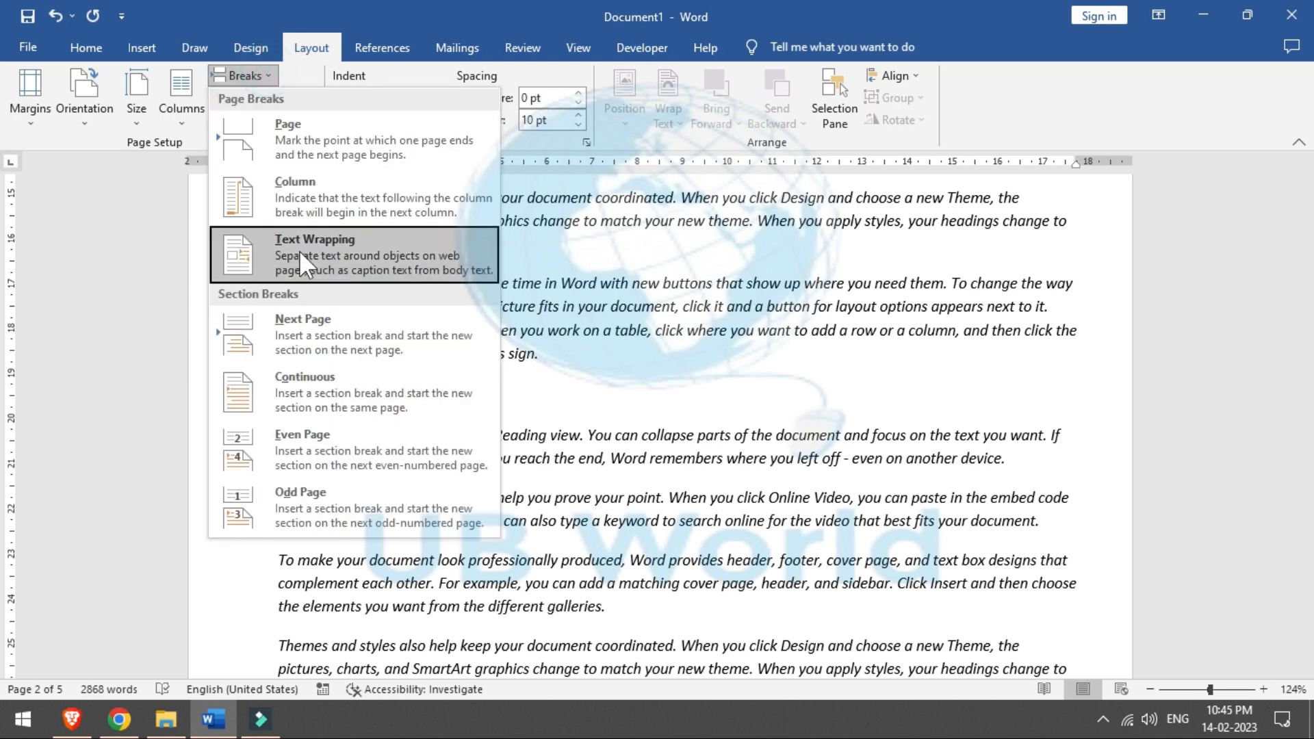
click(305, 318)
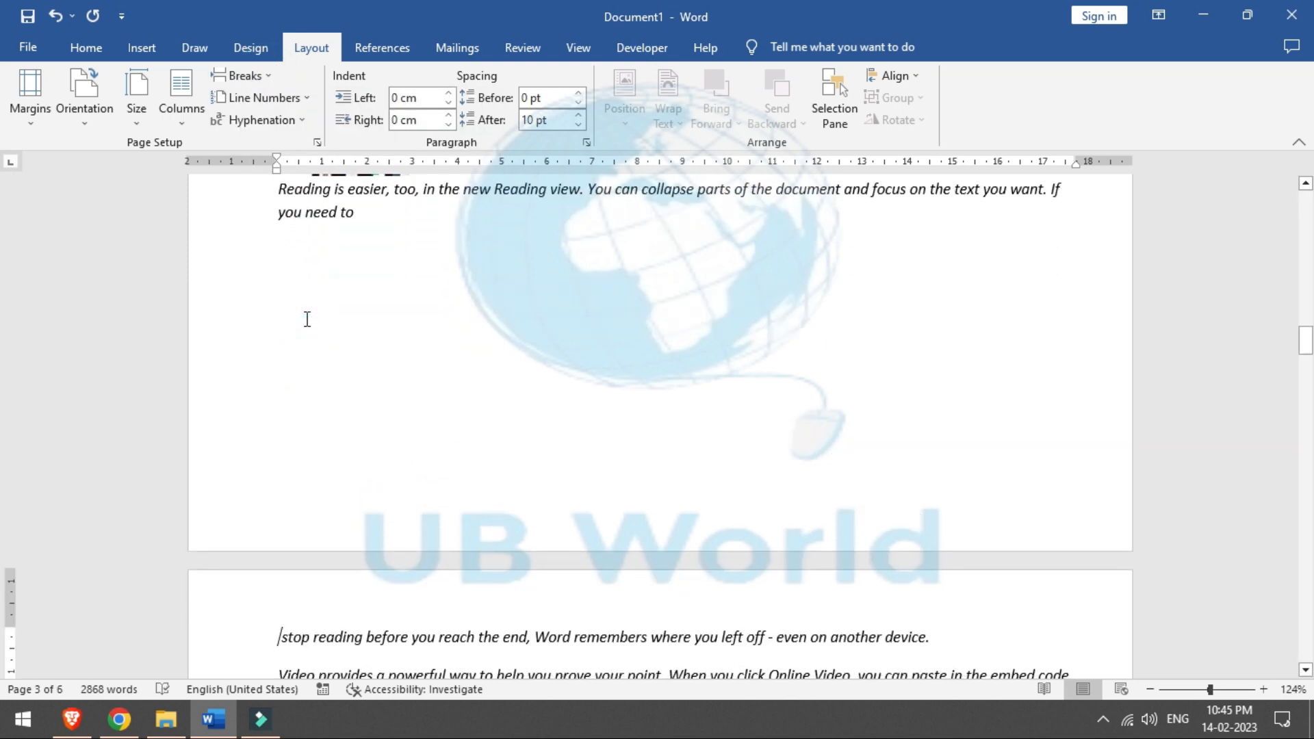
Step: Insert a Continuous section break before "stop reading" at the start of the new page
click(264, 78)
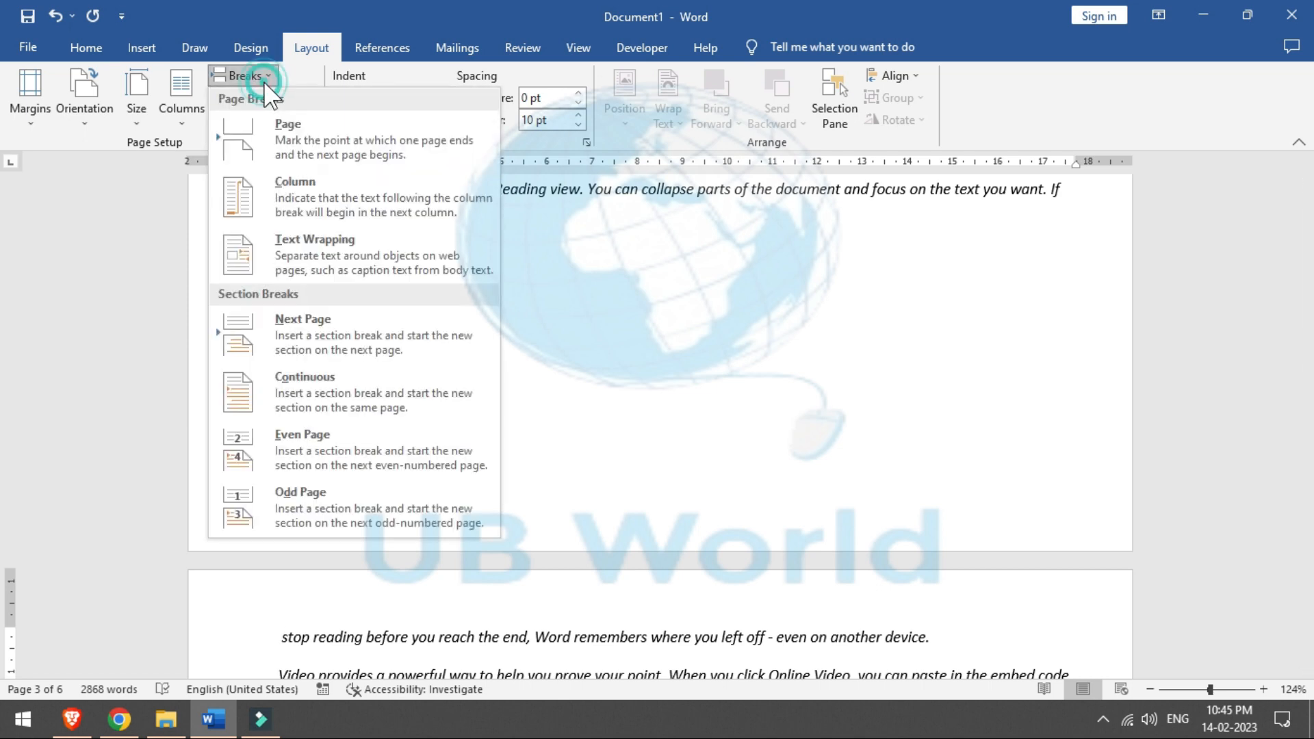
click(383, 384)
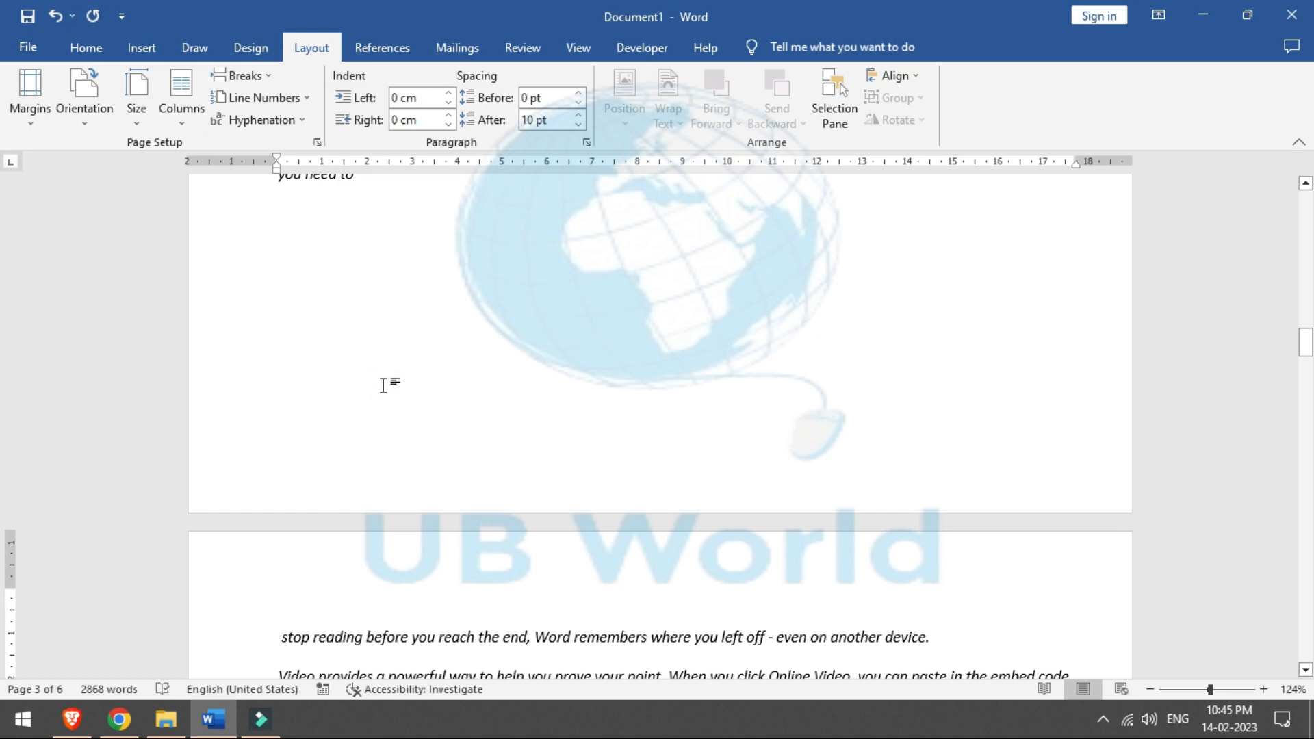
click(317, 586)
click(297, 583)
Step: Insert an Even Page section break after the "r" of "reach" in the "stop reading before you reach the end" line
click(267, 78)
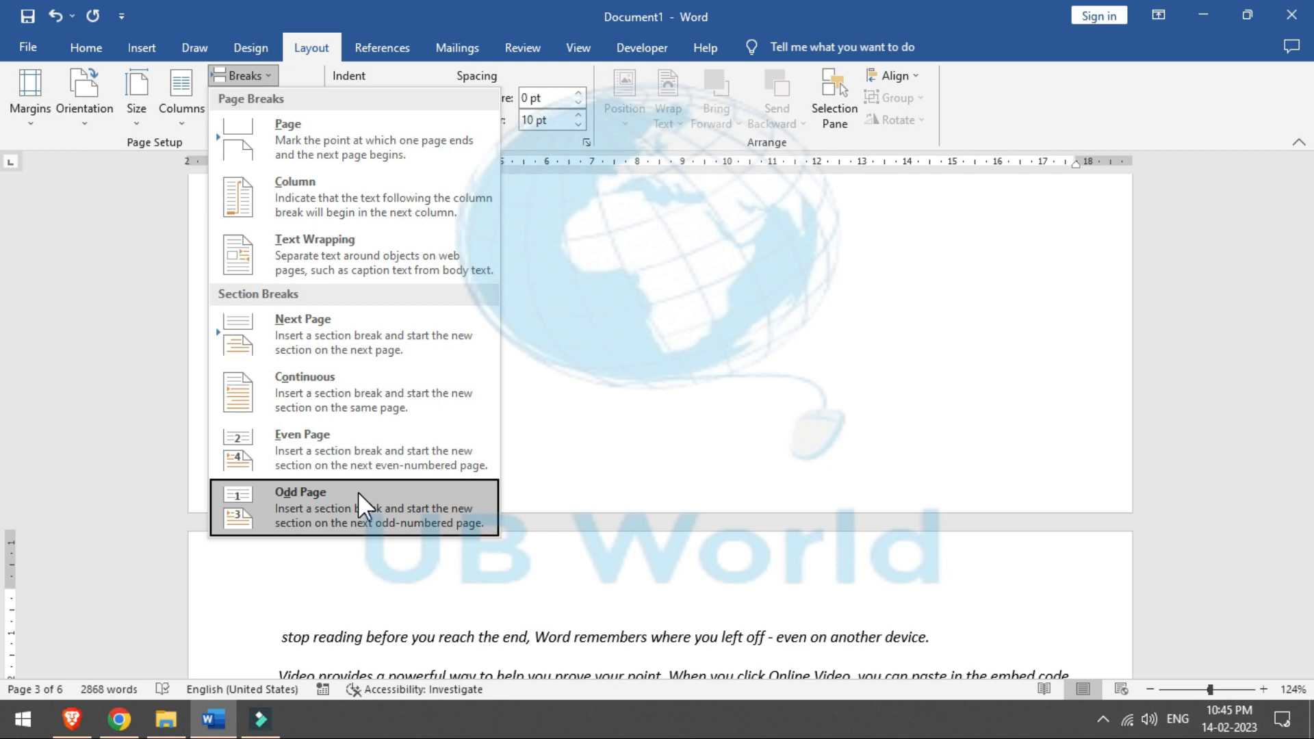
click(626, 492)
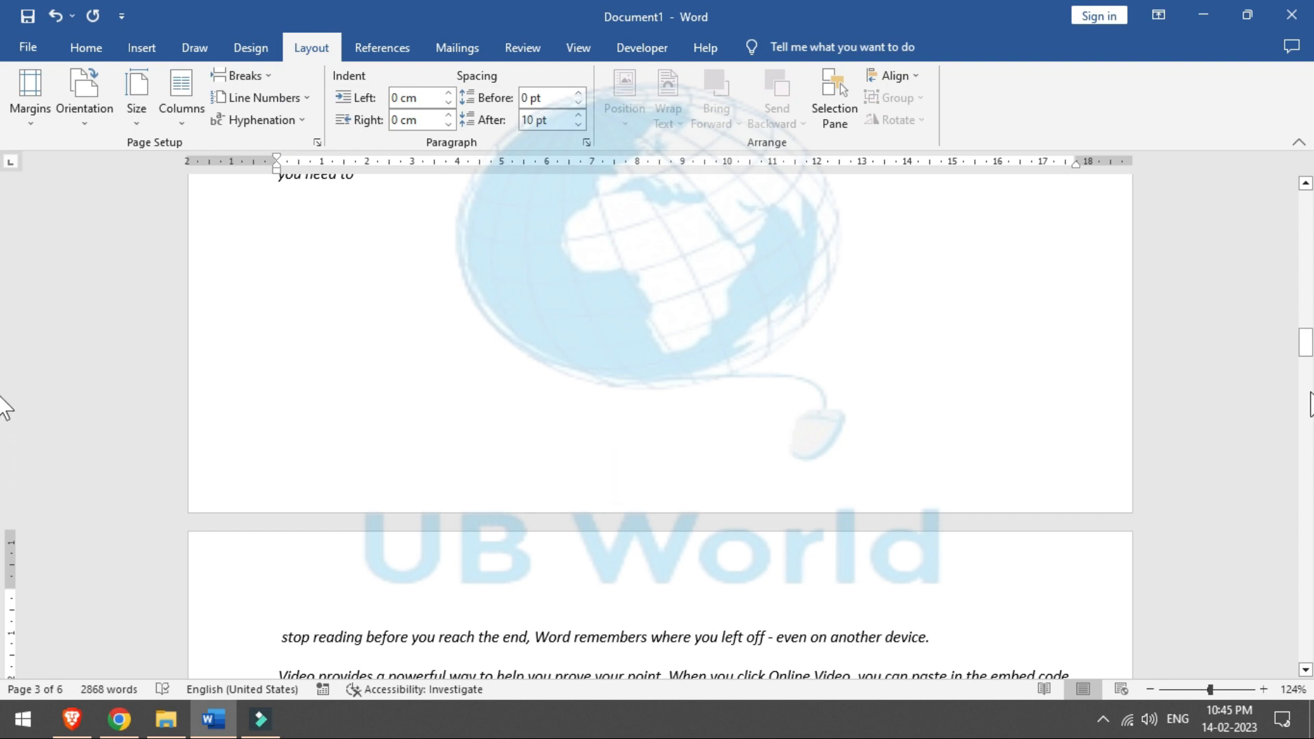
drag(1306, 341, 1305, 346)
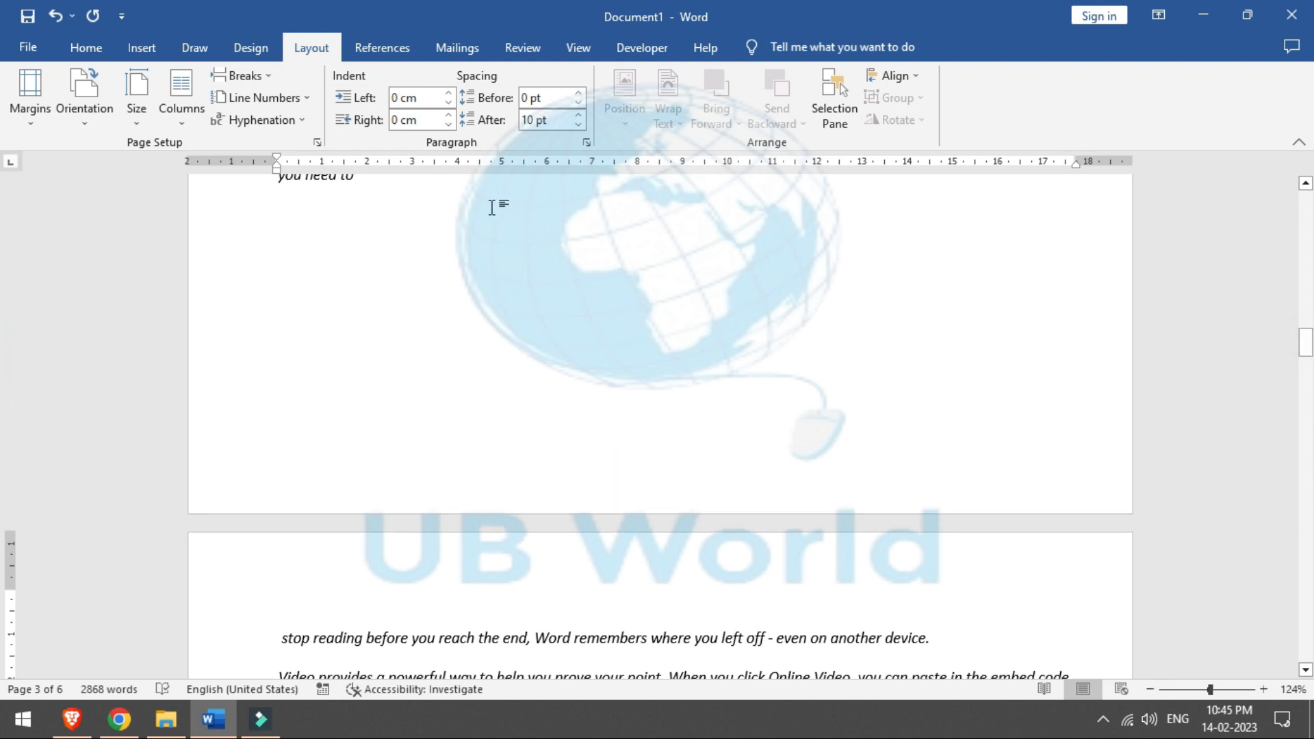
click(447, 646)
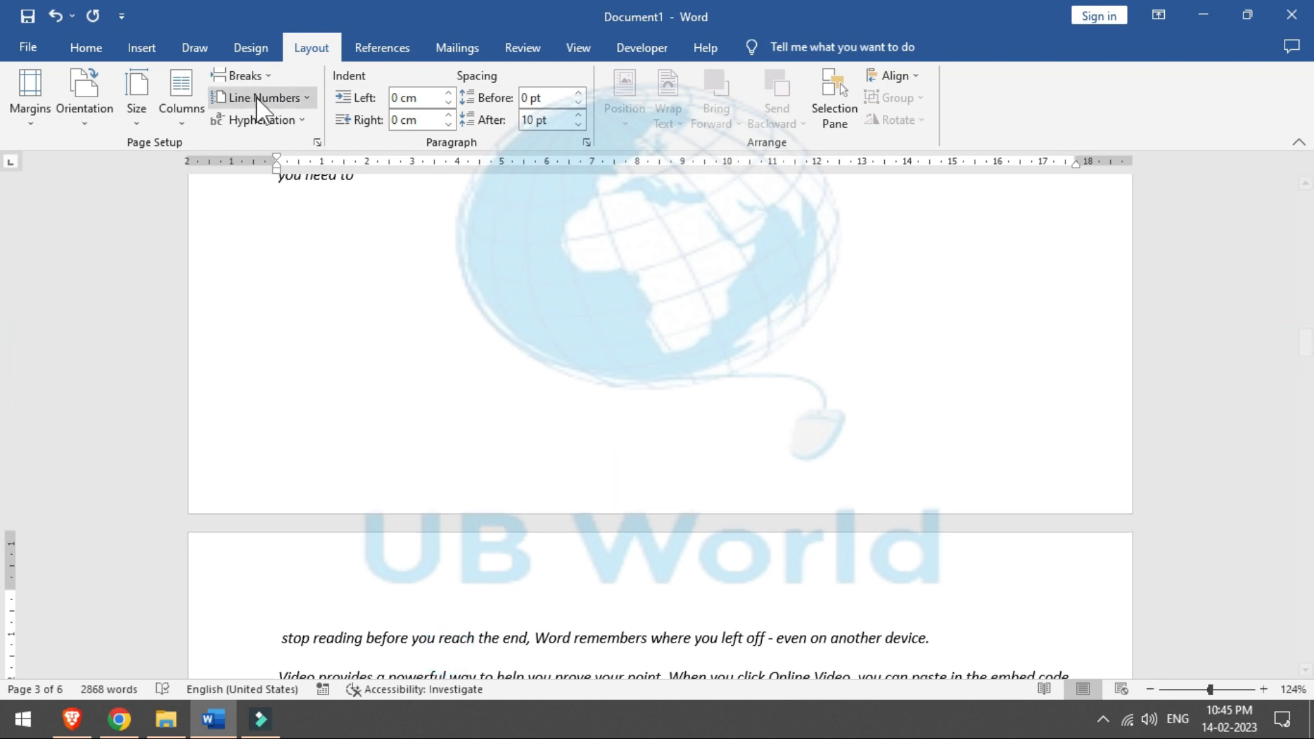
click(274, 77)
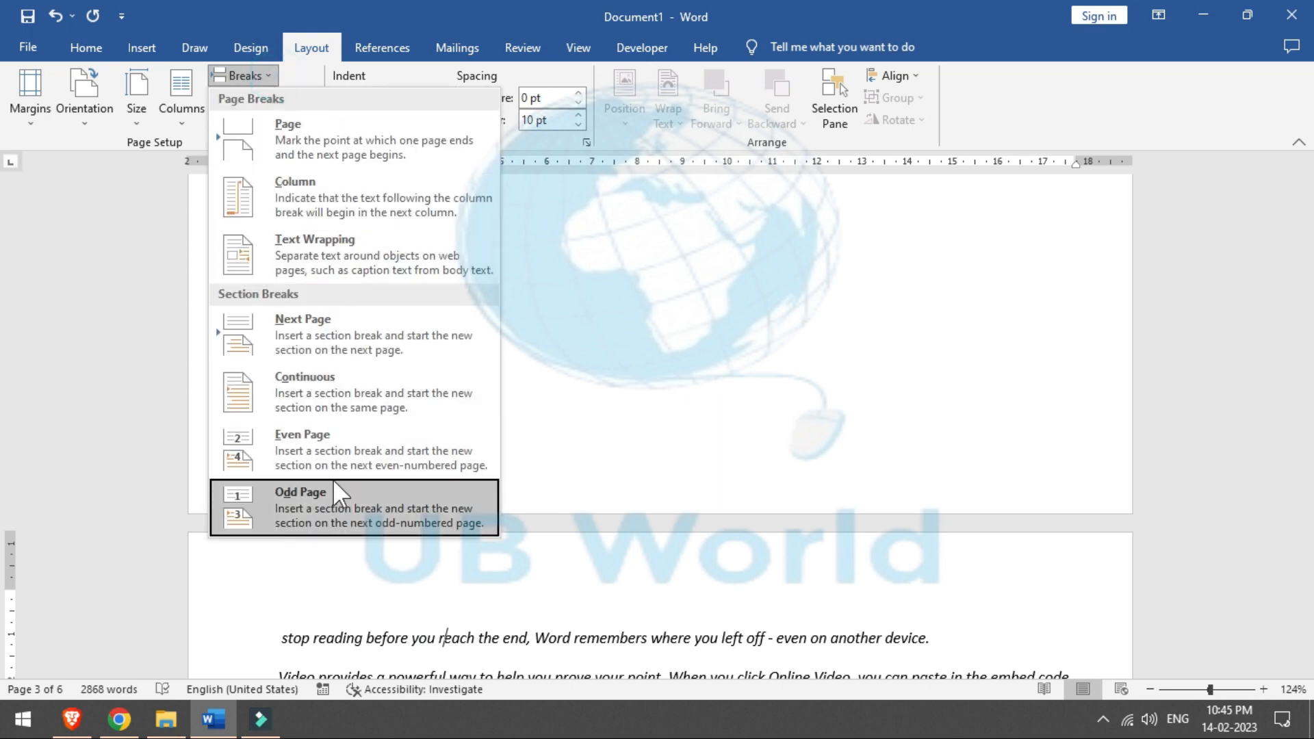
click(335, 438)
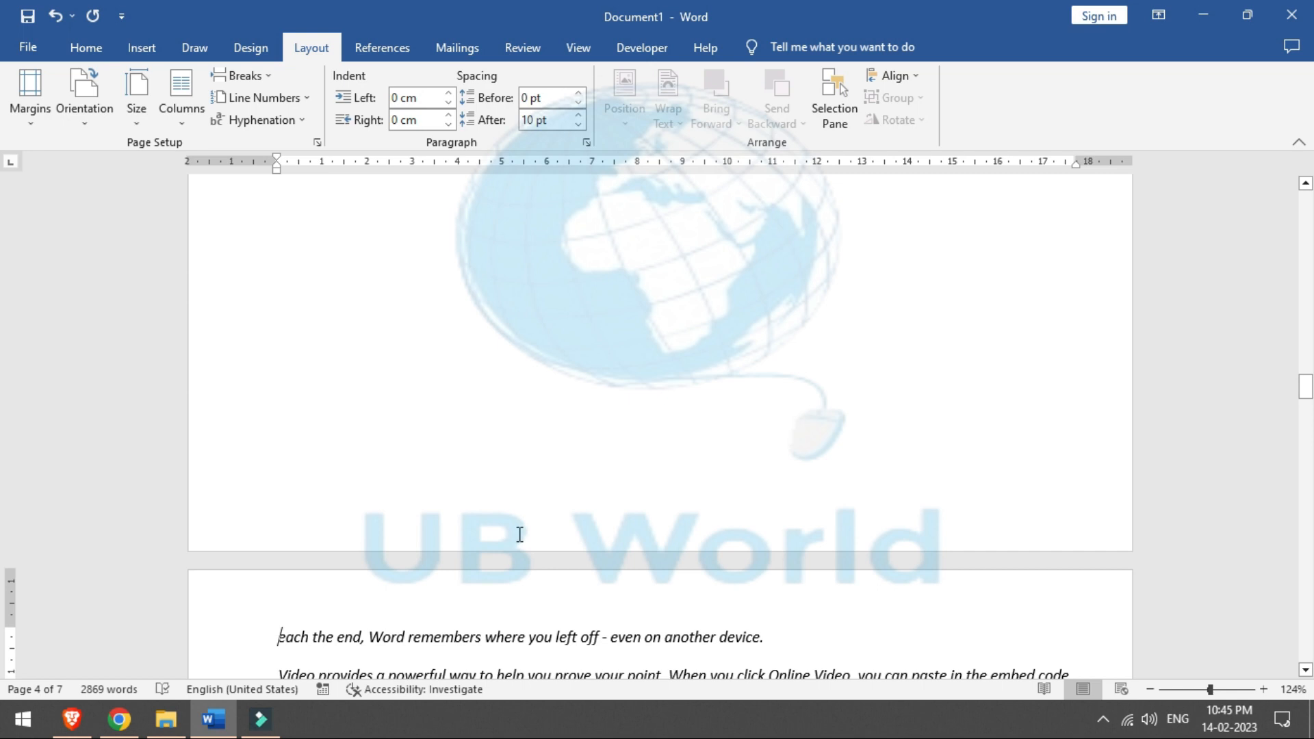
Step: Insert an Odd Page section break before "where you left off" in the line starting "each the end"
click(486, 637)
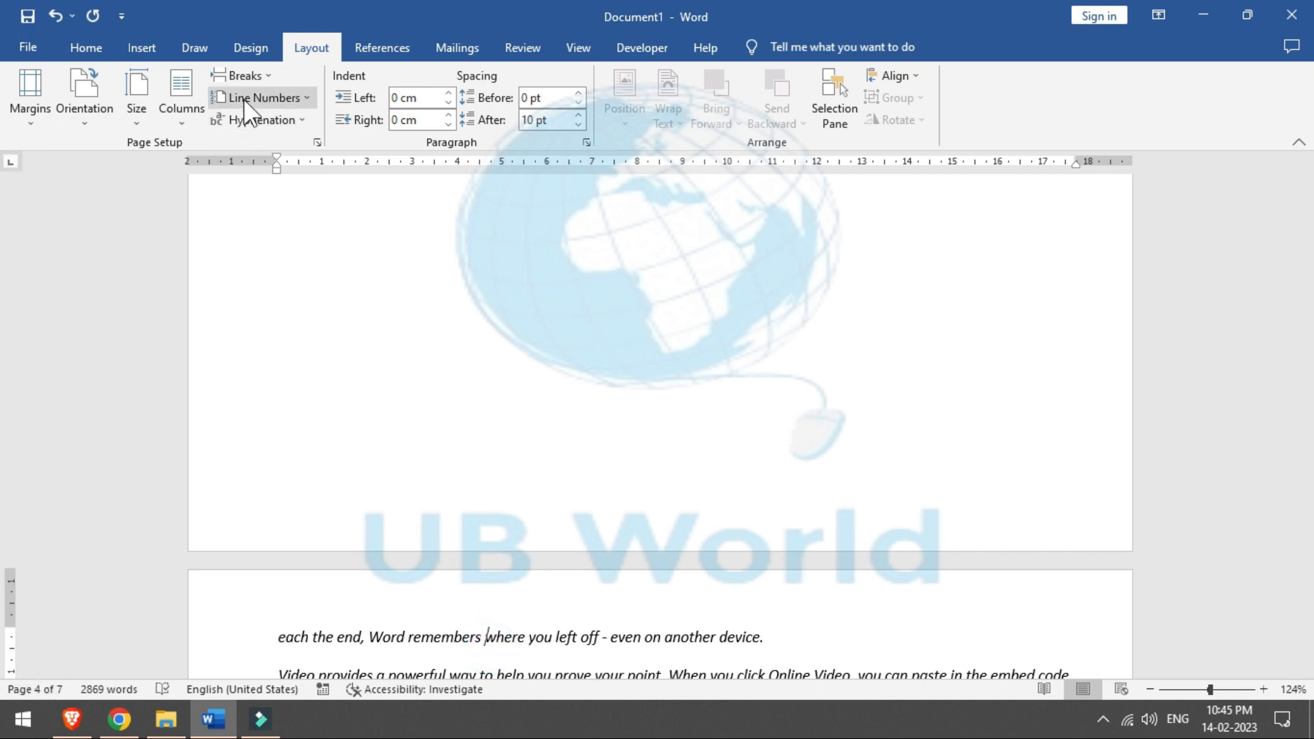
click(243, 76)
click(316, 503)
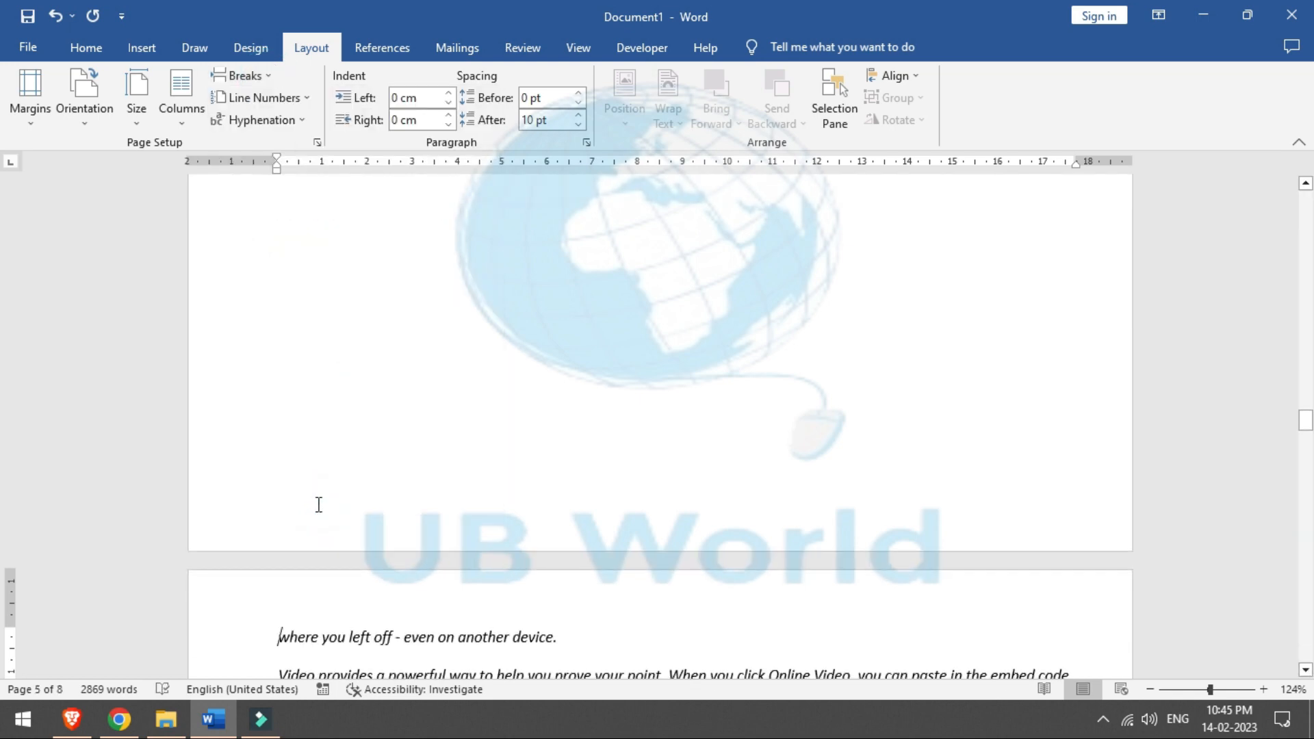
click(267, 75)
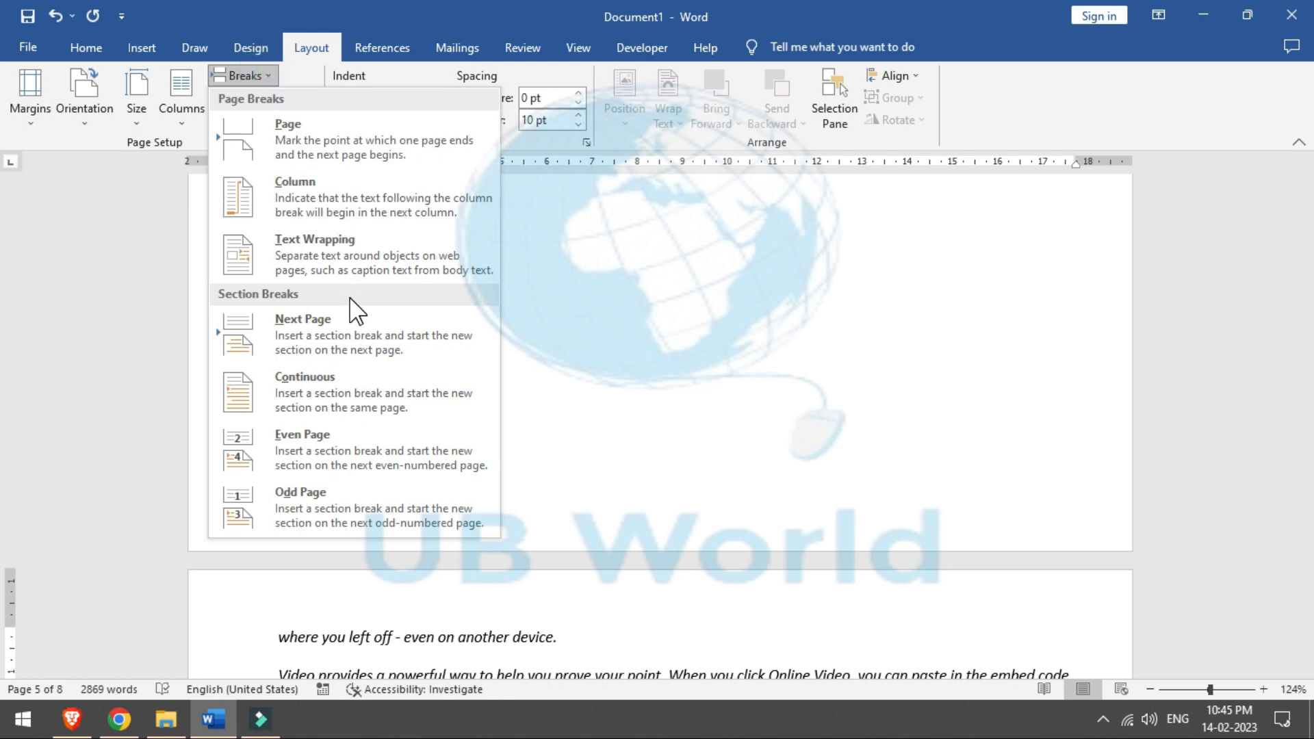
click(257, 46)
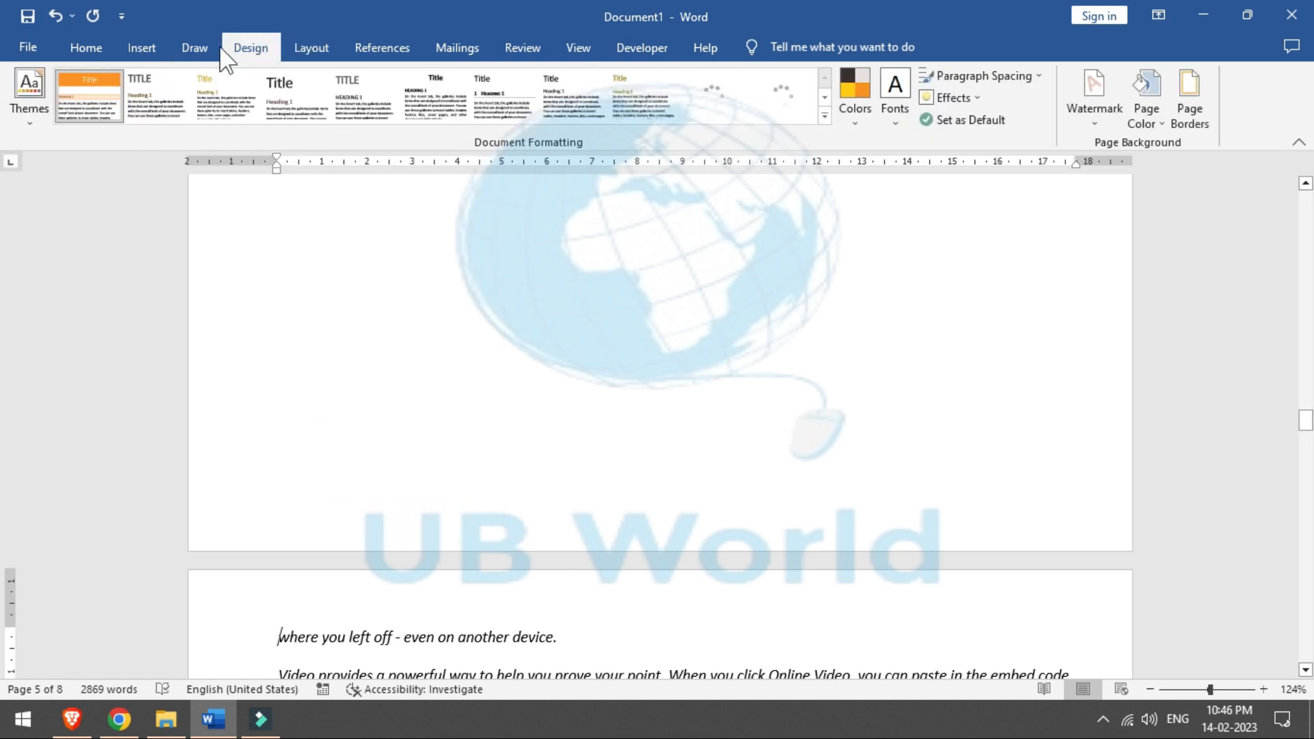
click(192, 48)
click(128, 51)
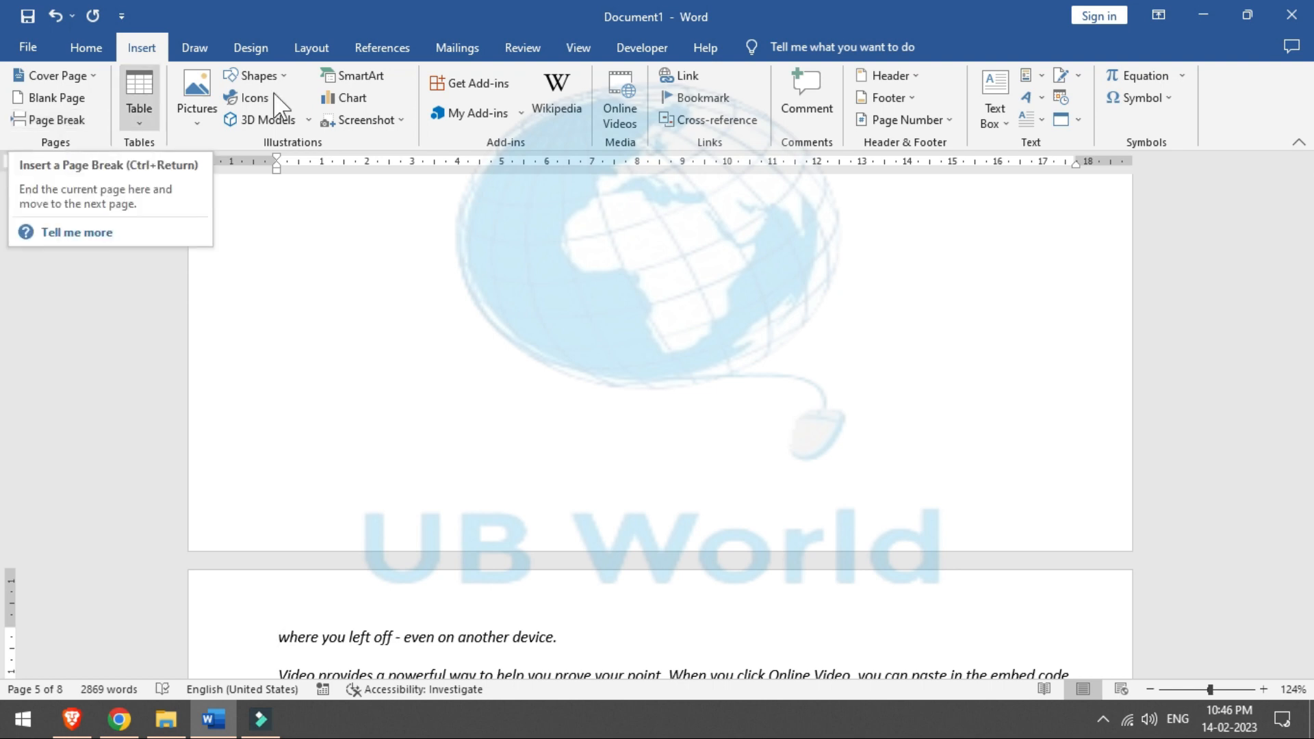
click(316, 49)
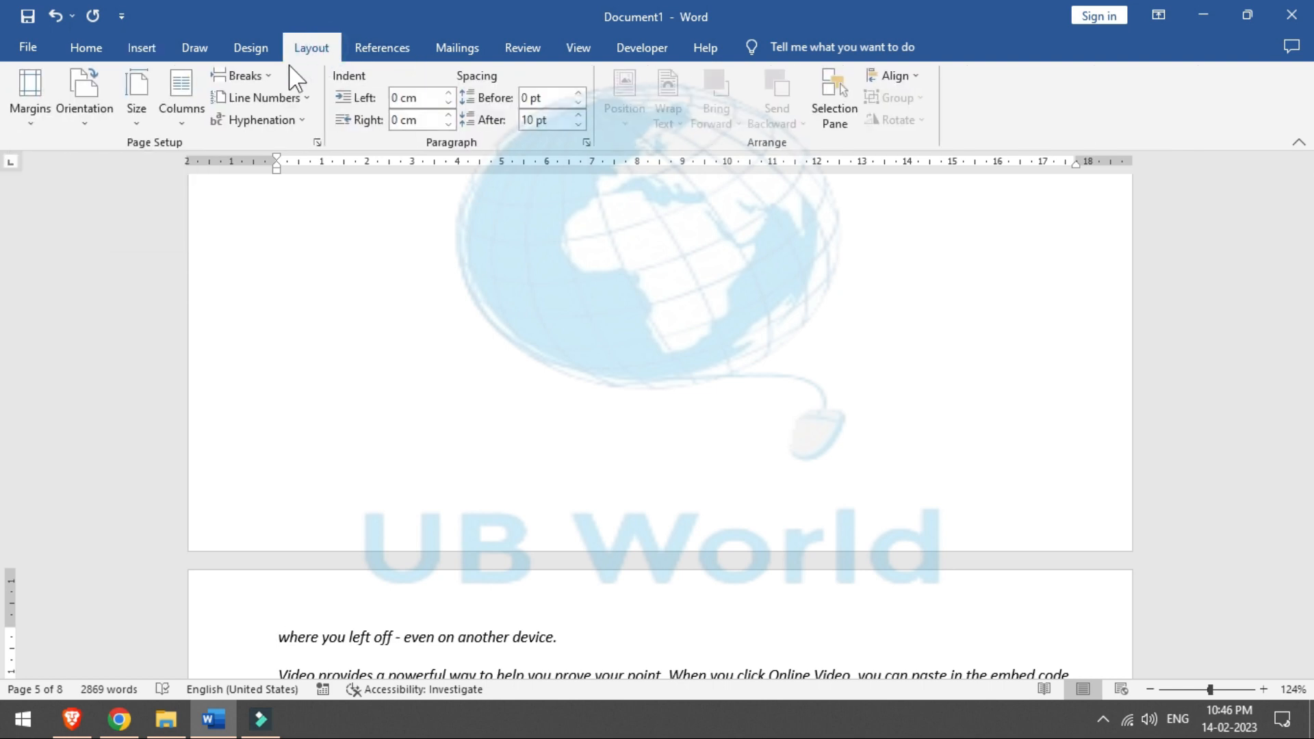
click(267, 76)
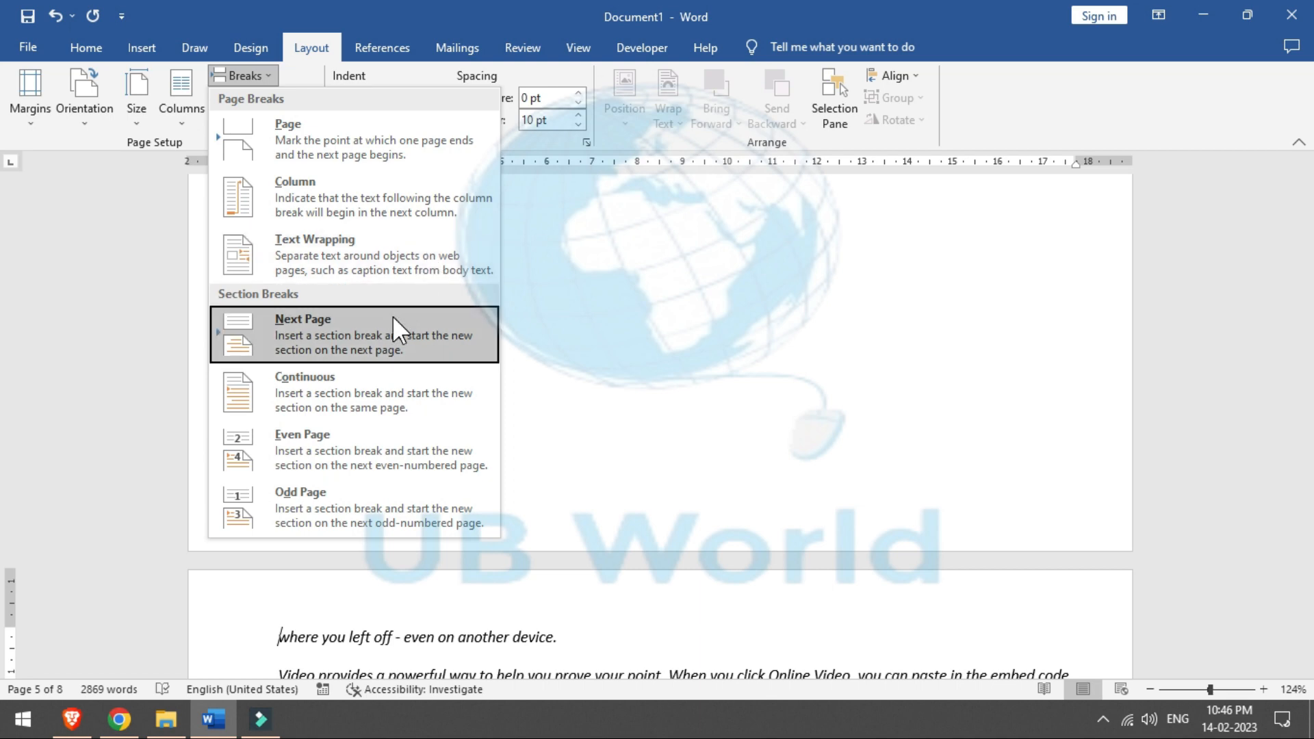
click(261, 72)
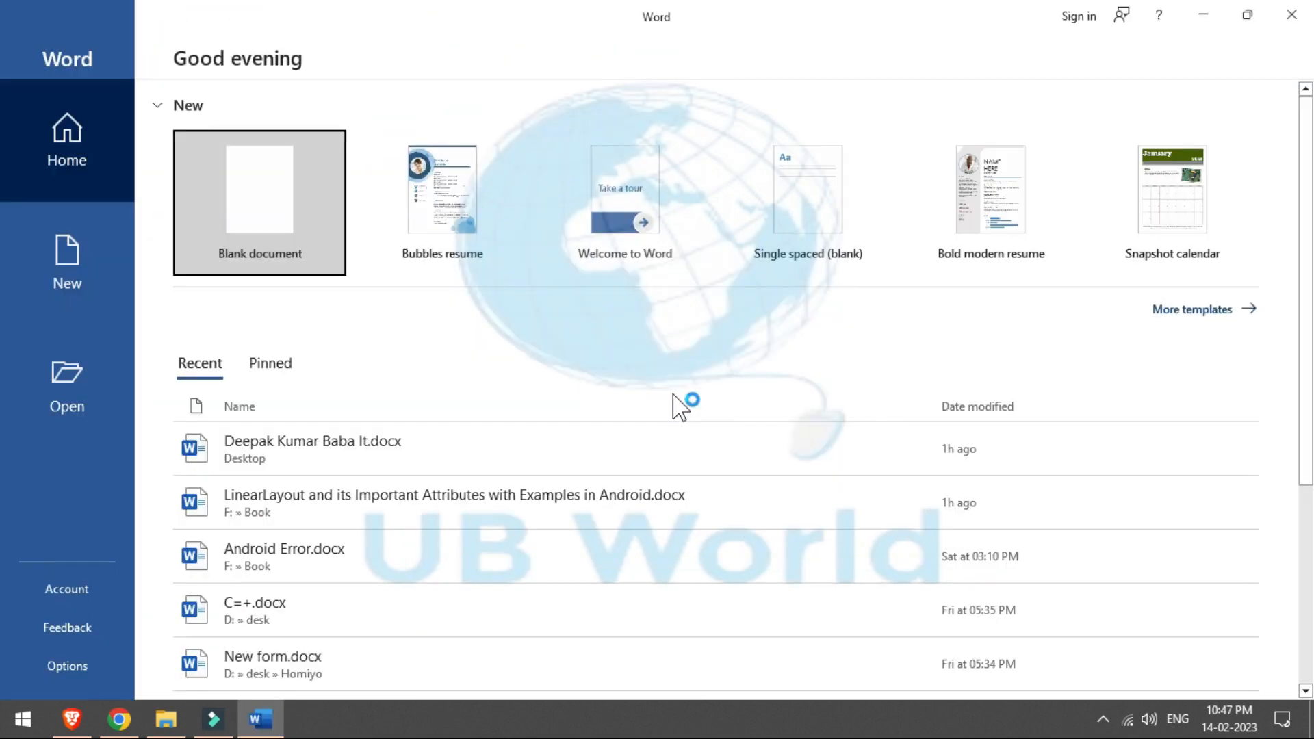
Step: Create a blank document with five paragraphs of sample text and apply Continuous line numbering to it
click(265, 164)
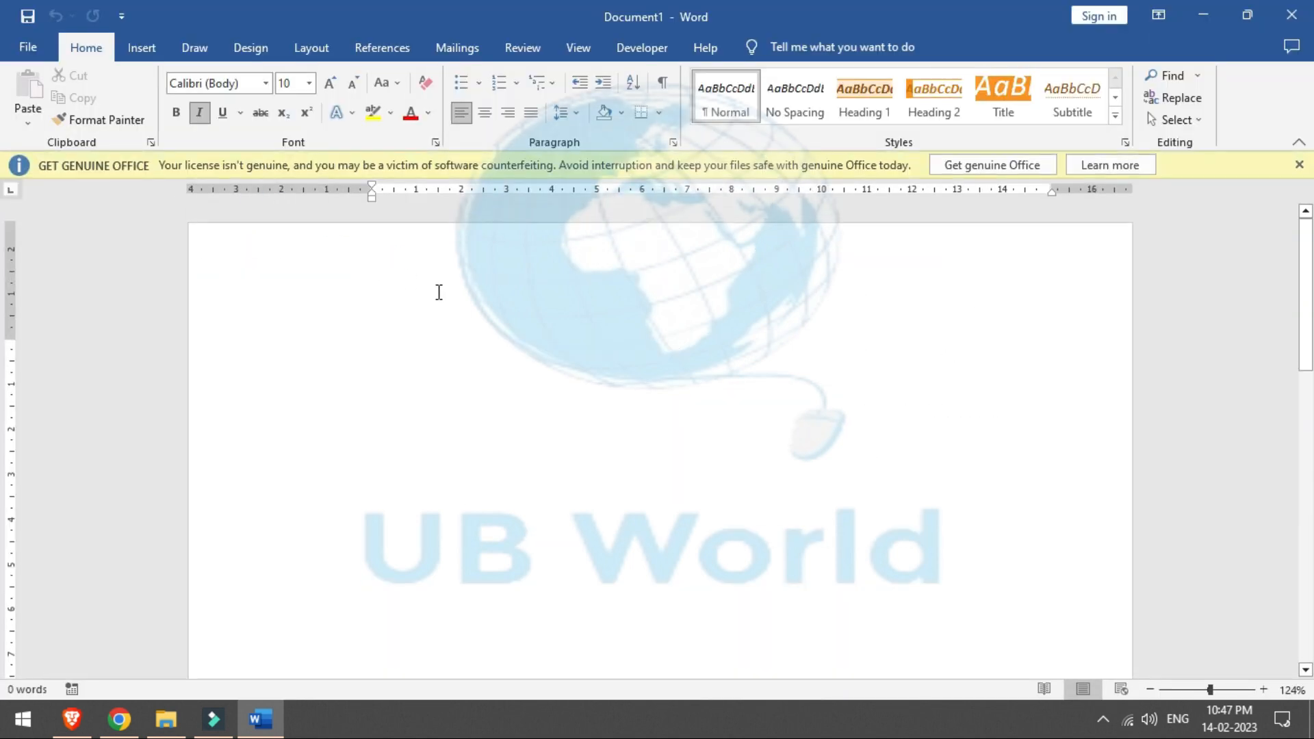
click(439, 293)
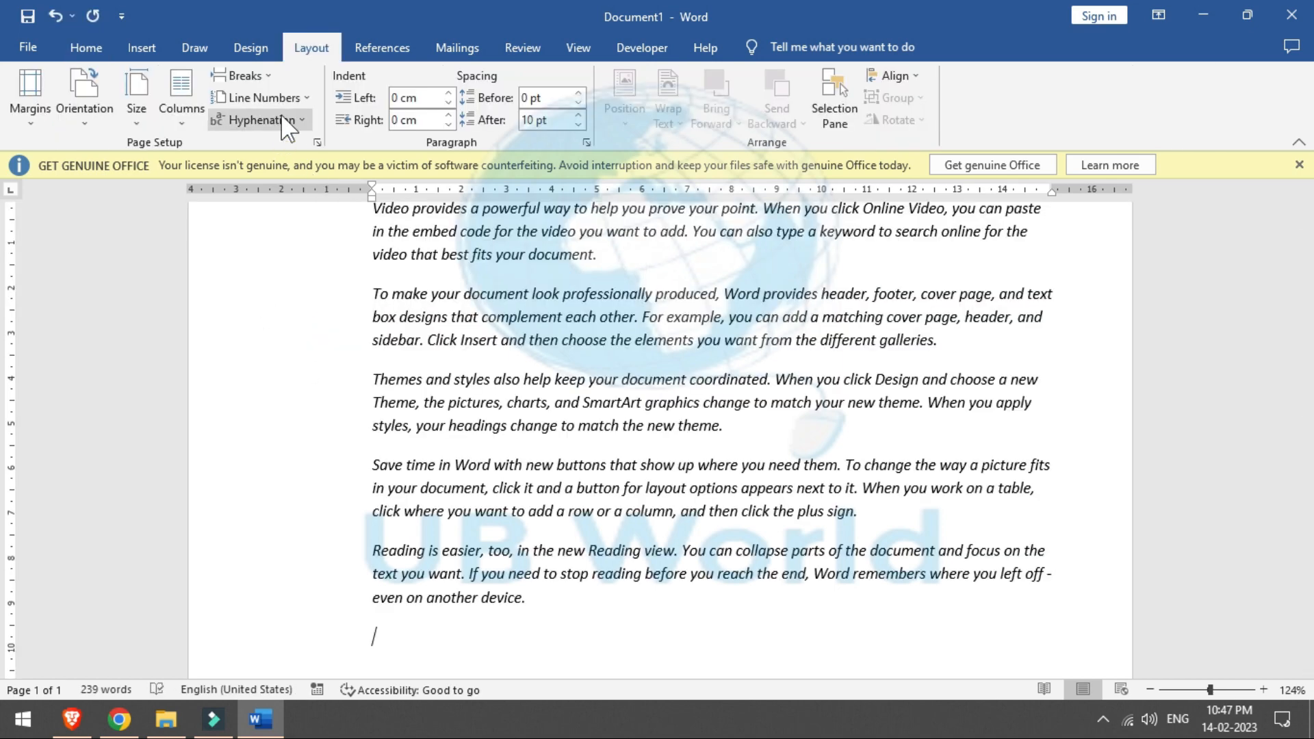
click(300, 99)
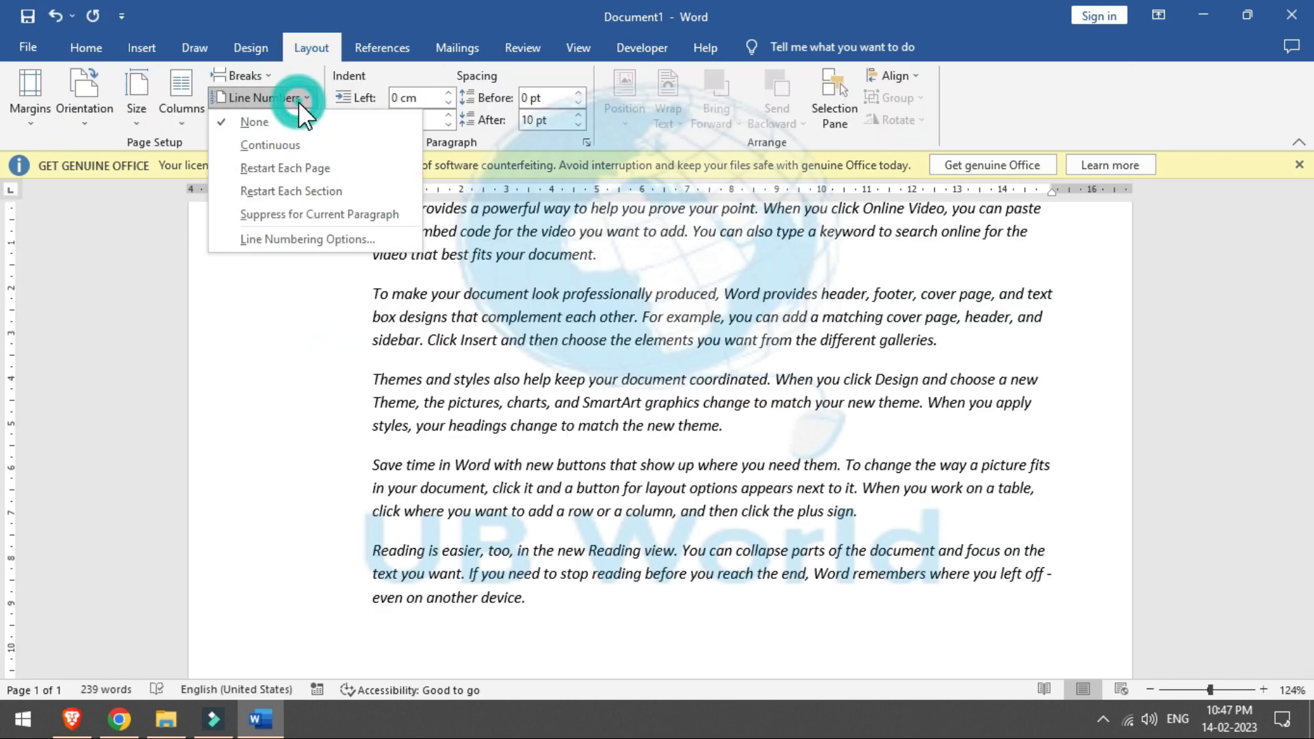
click(301, 146)
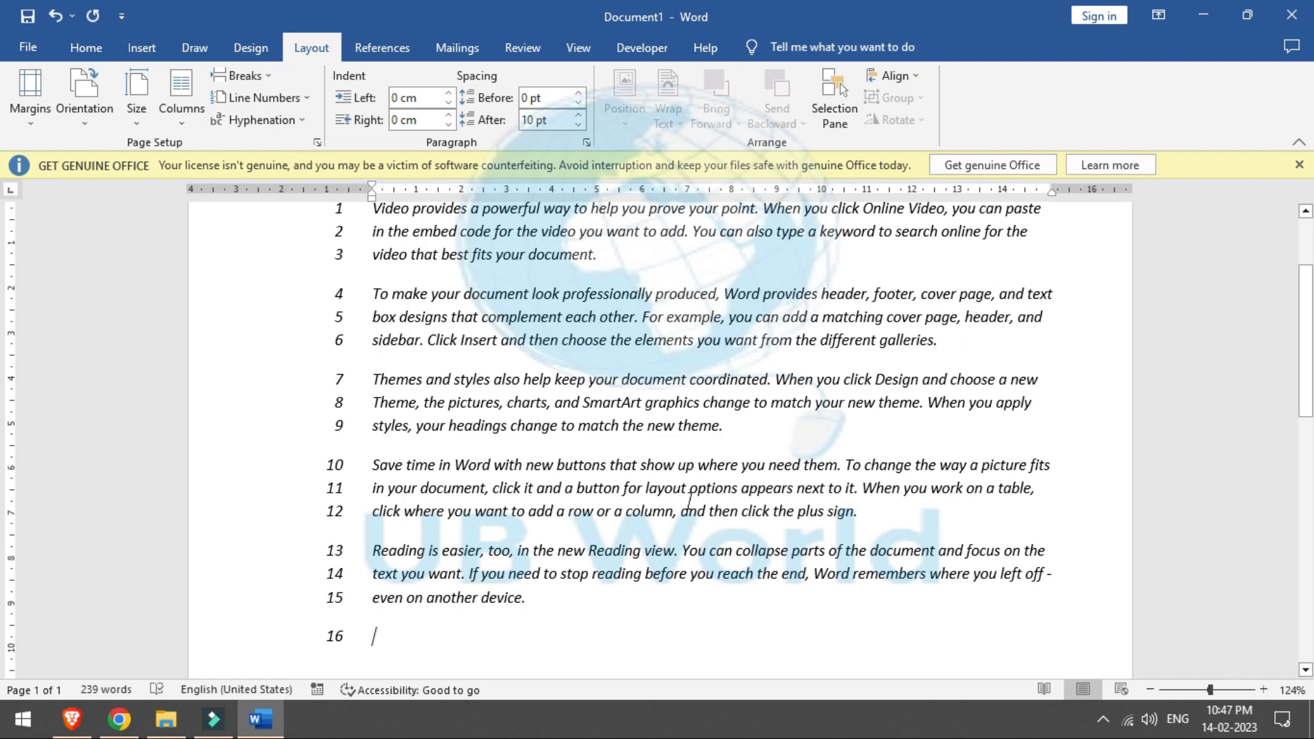
Step: Remove the empty last line, then extend the document to three pages with pasted copies of the sample text, viewed at 80% zoom
key(BackSpace)
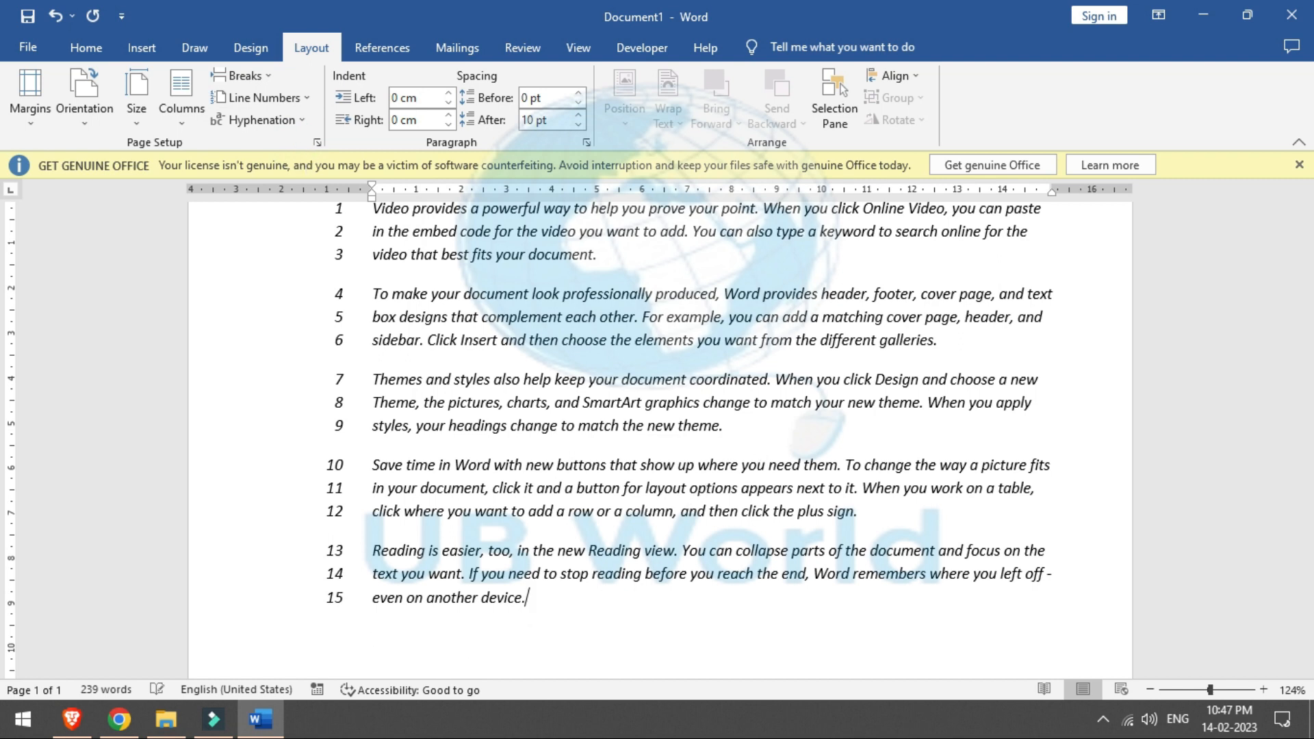
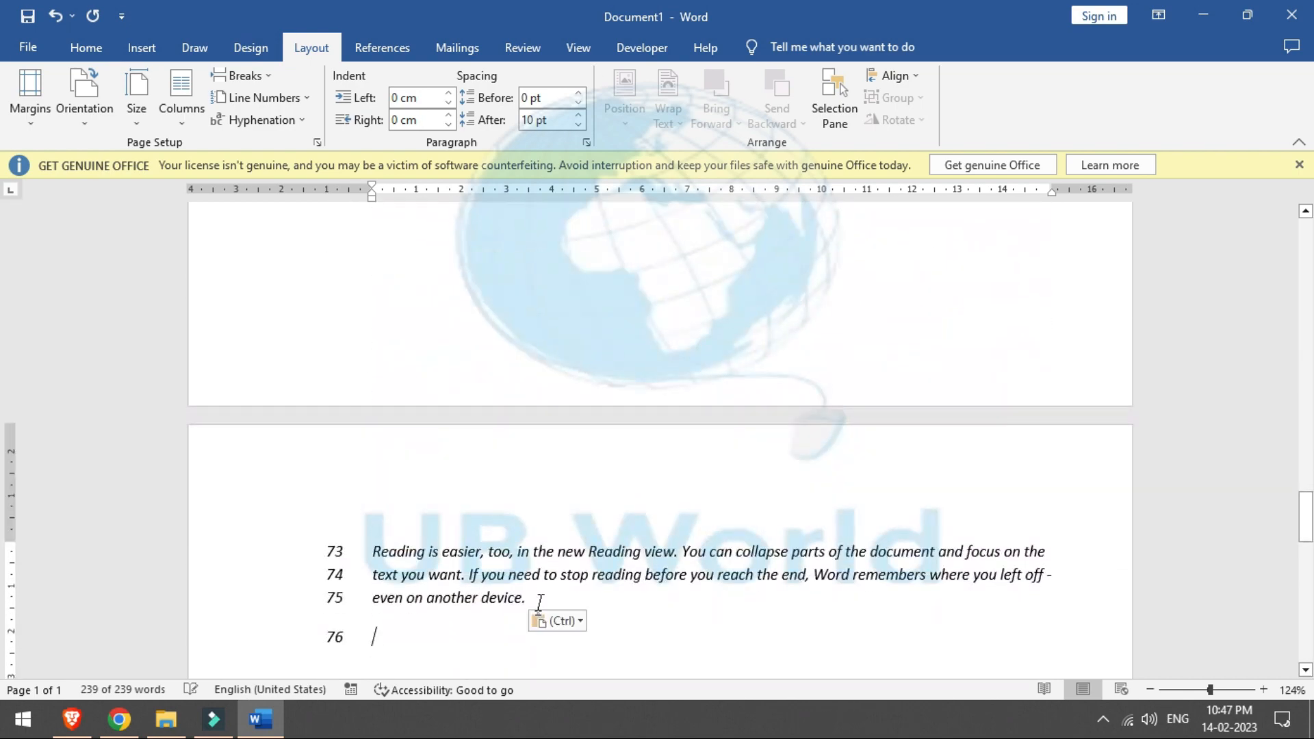
drag(1311, 518, 1312, 235)
click(1149, 689)
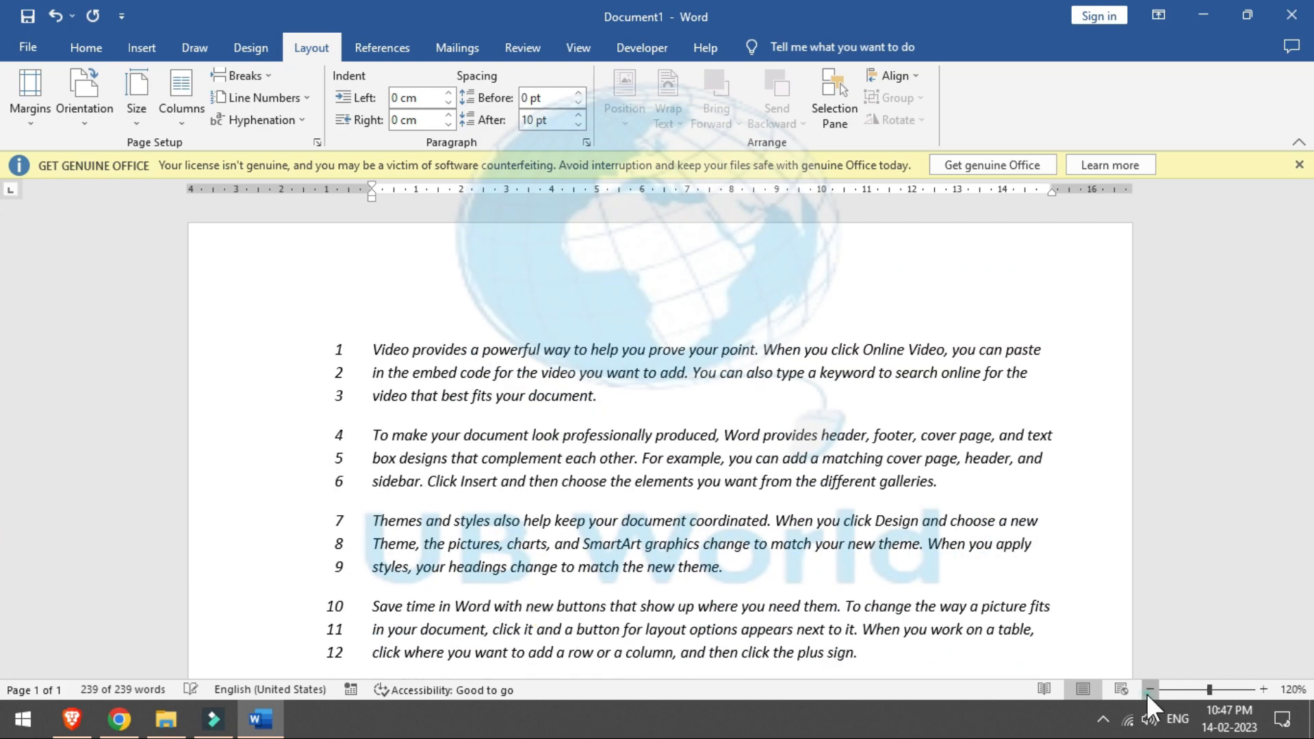
click(1150, 689)
click(1149, 689)
click(1150, 689)
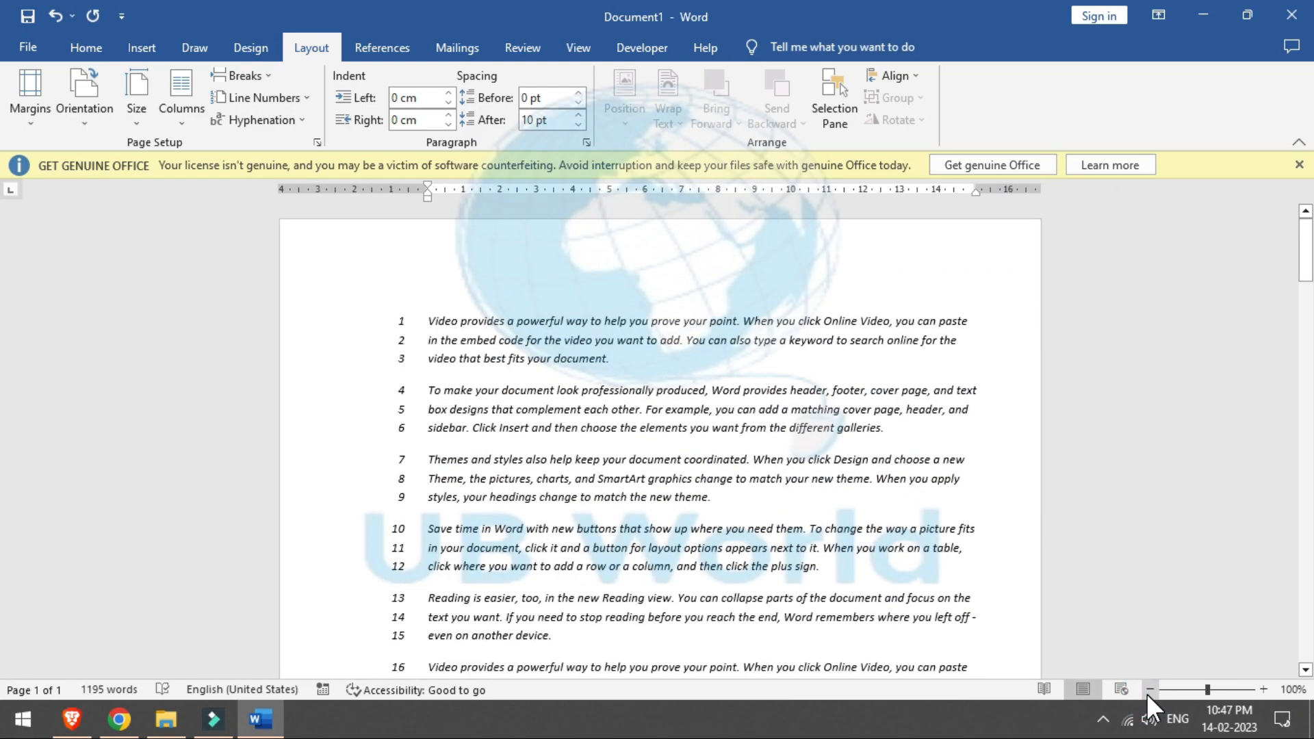
click(1149, 689)
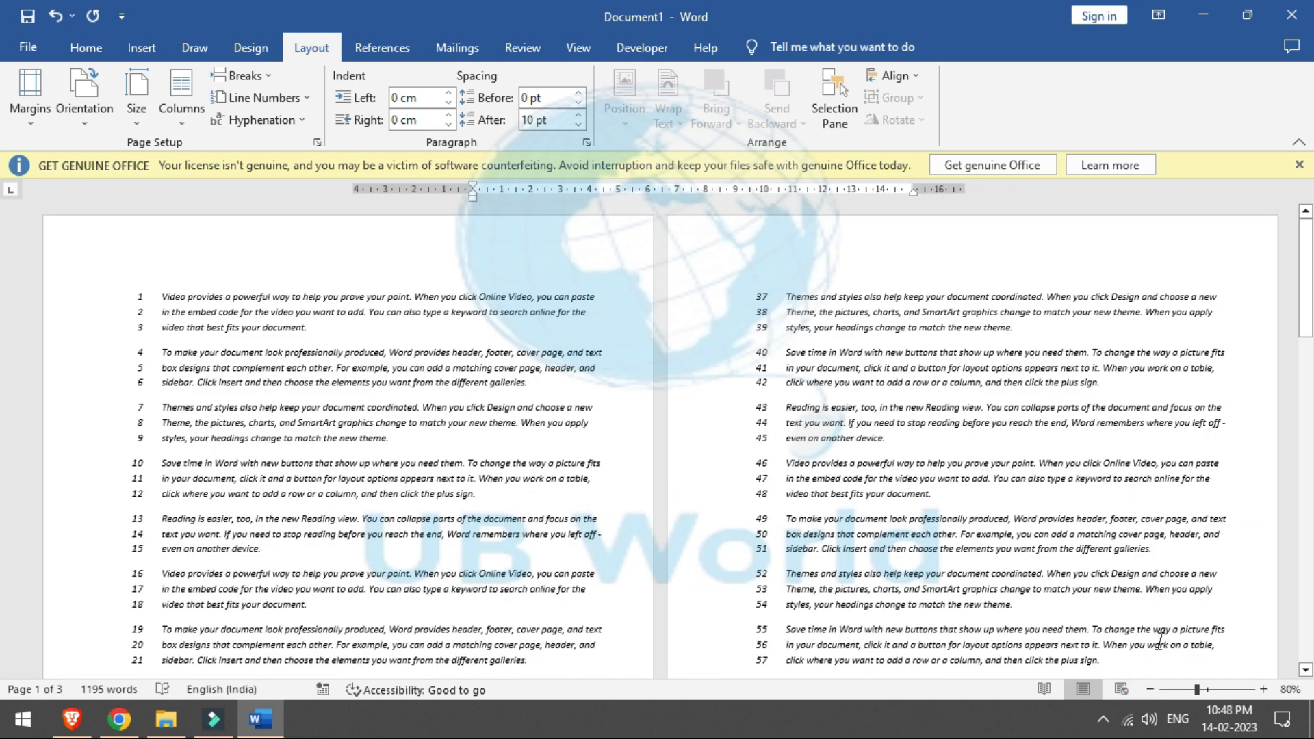
mouse_move(1307, 288)
mouse_down()
mouse_move(1309, 469)
mouse_move(1311, 302)
mouse_up()
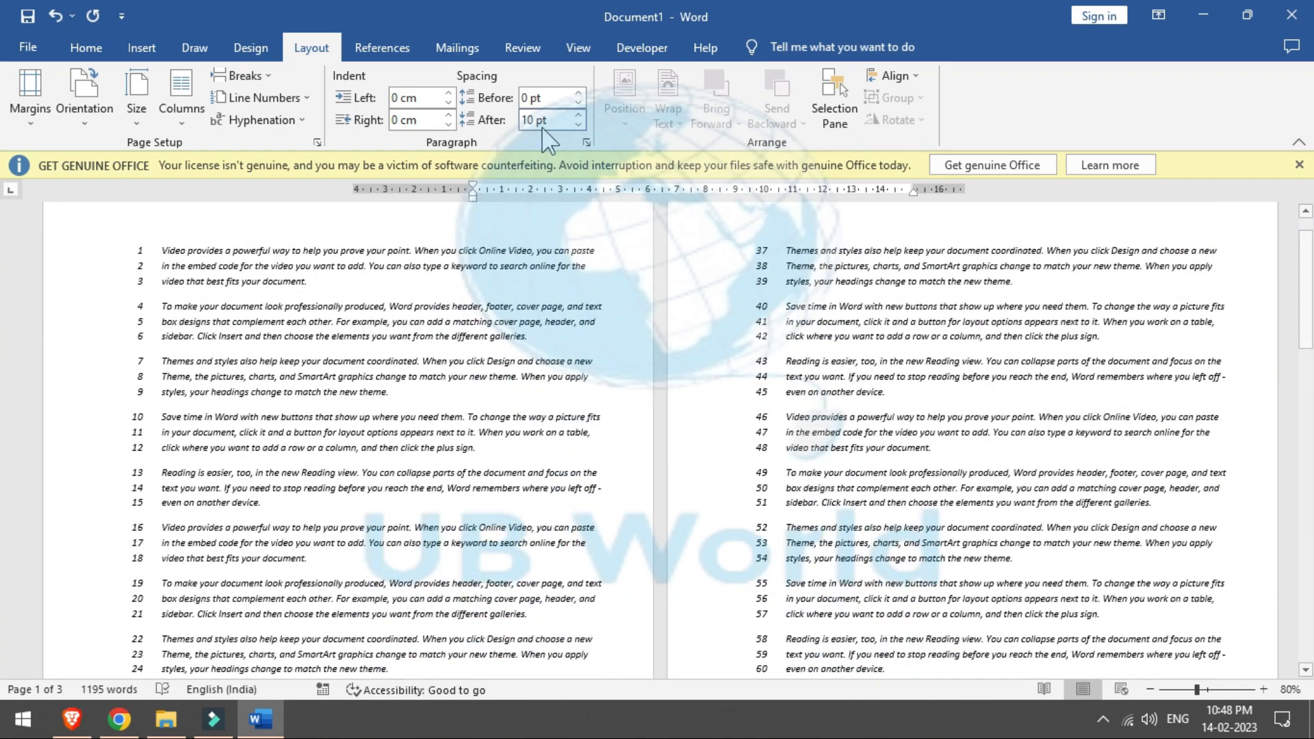
Step: Set the line numbering to Restart Each Page and check the numbers through to the last page
click(305, 98)
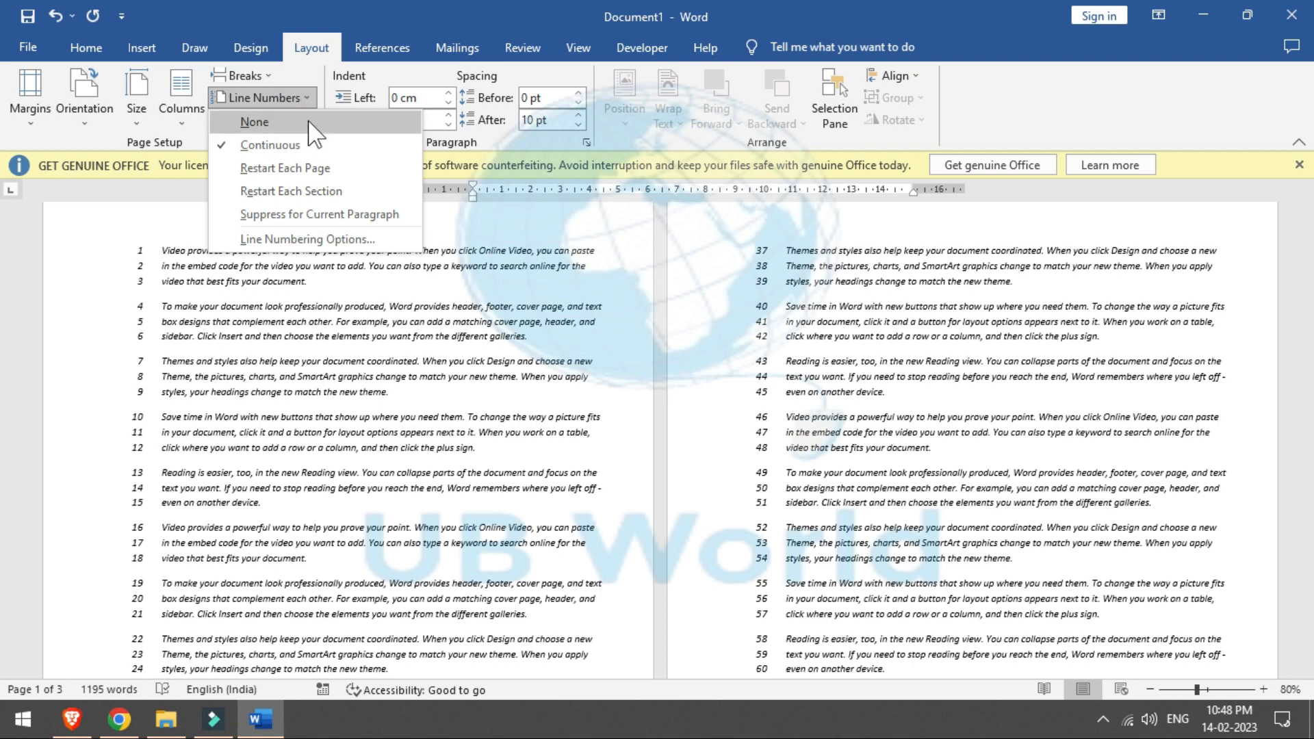
click(315, 171)
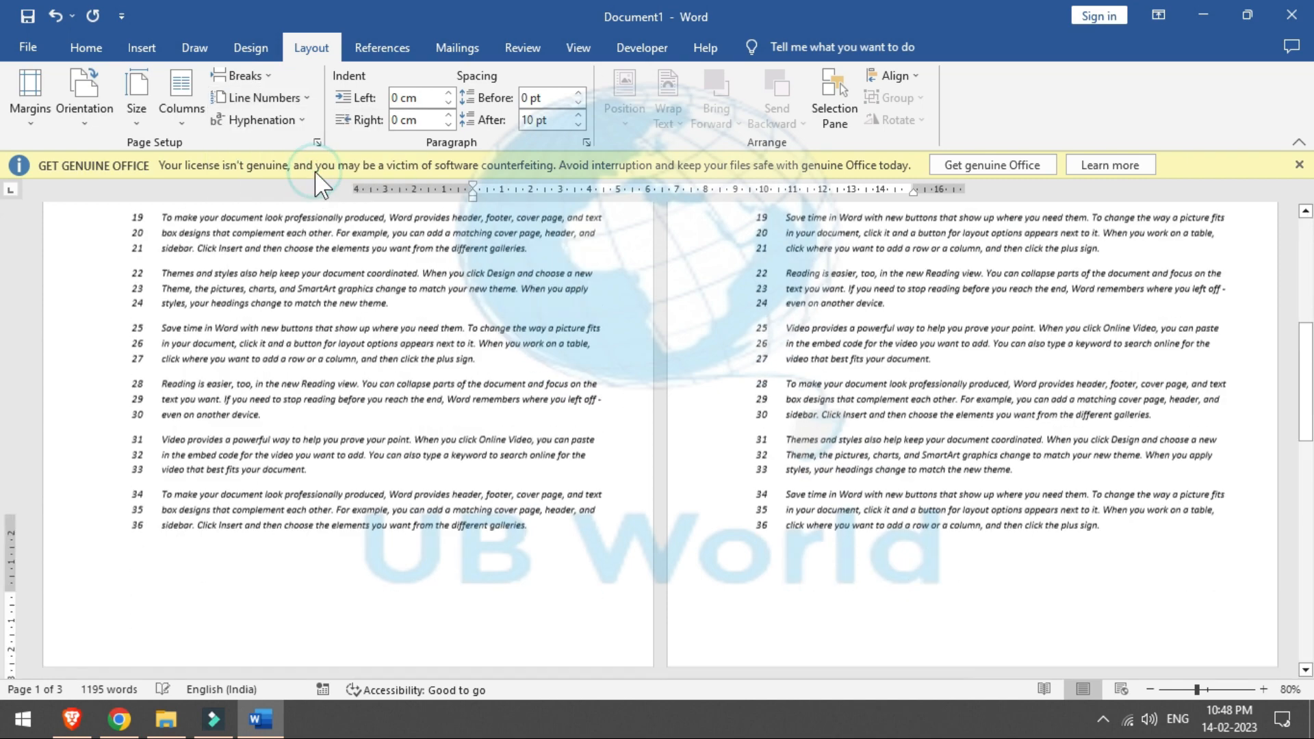
scroll(1028, 405, down, 15)
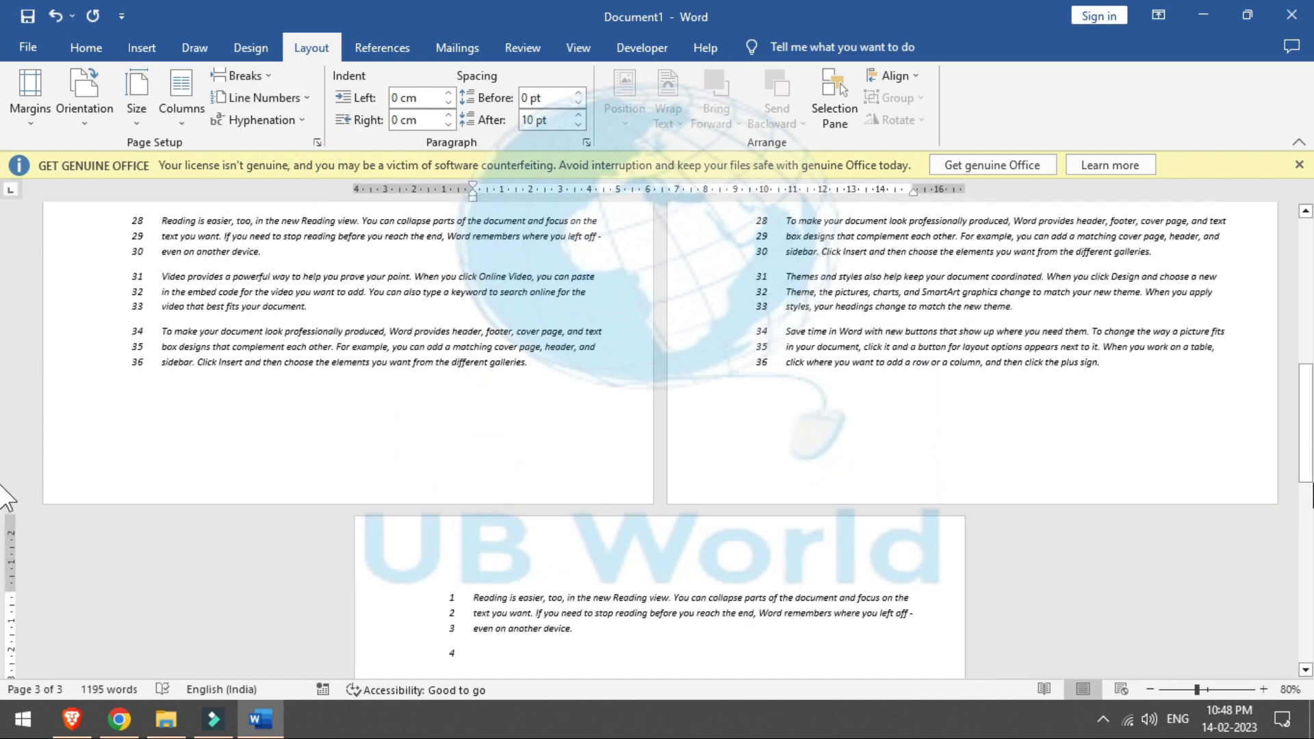
Step: Set the line numbering to Restart Each Section and compare the numbers across all three pages
drag(1306, 445, 1305, 299)
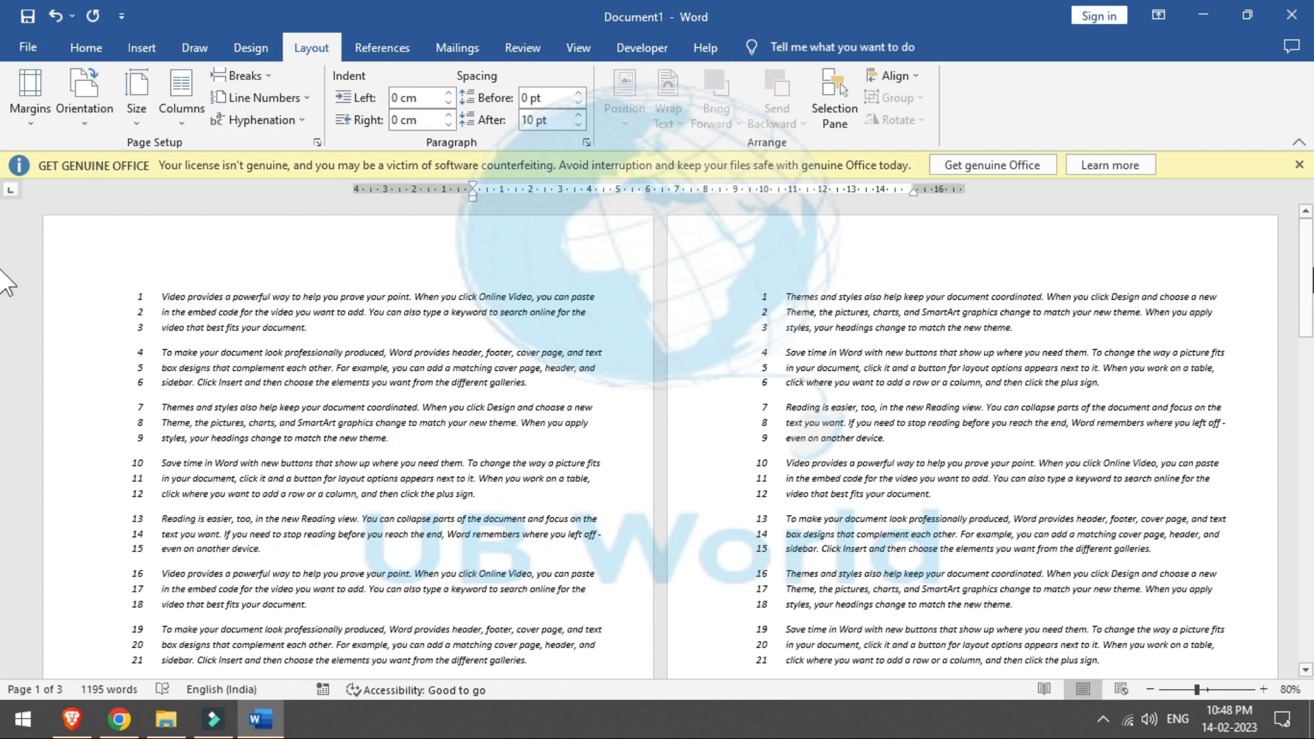
drag(1312, 262, 1313, 479)
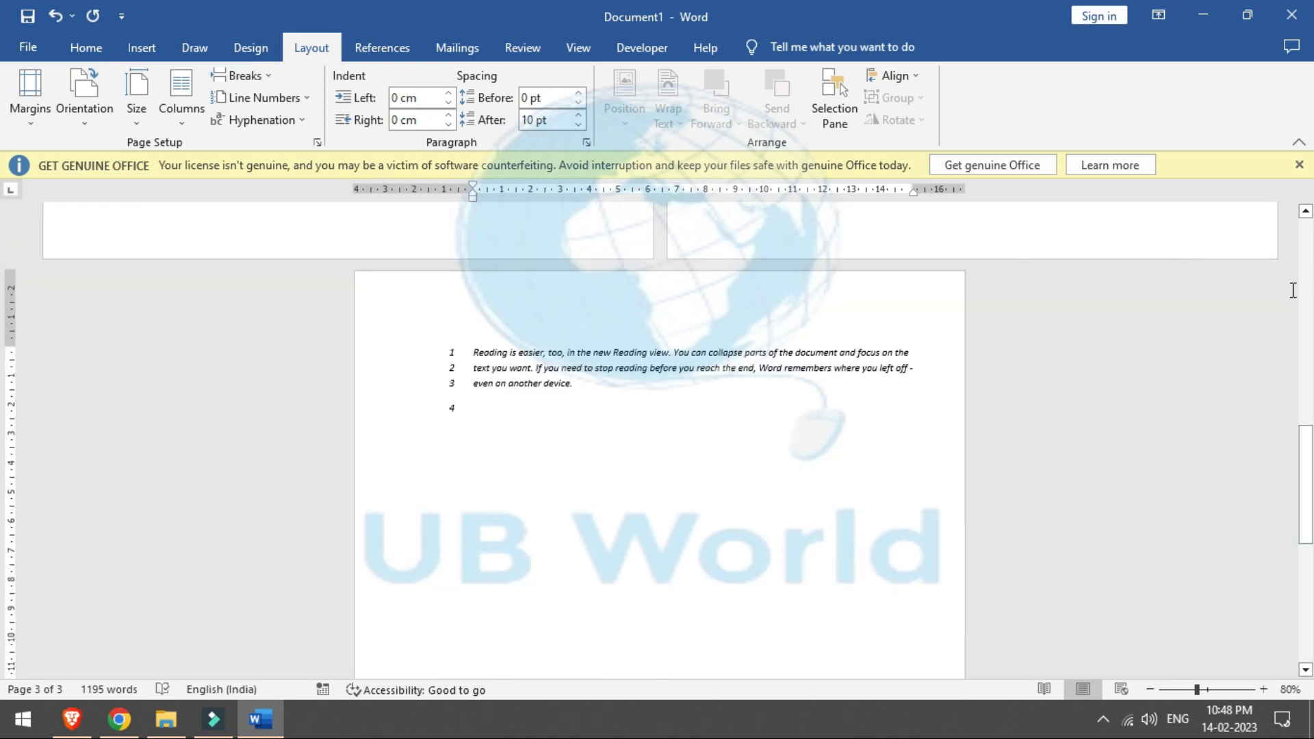
drag(1311, 506, 1308, 271)
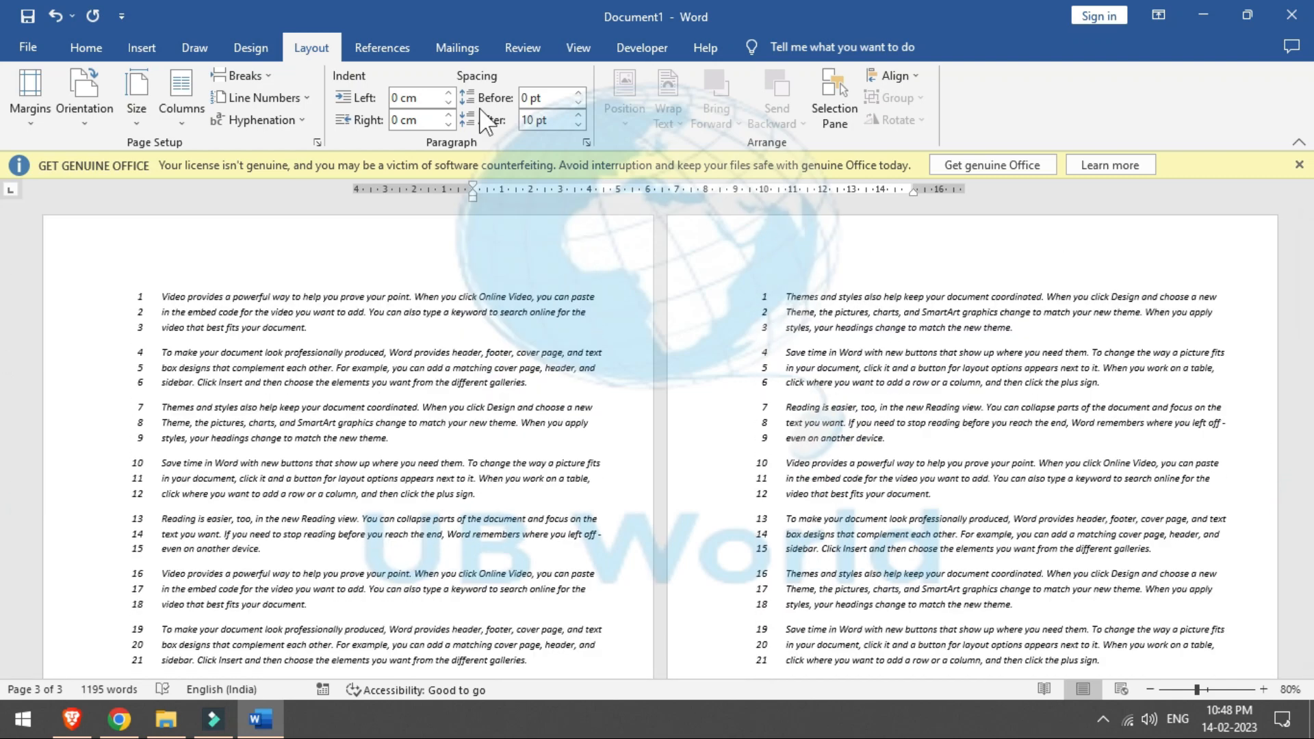
click(294, 98)
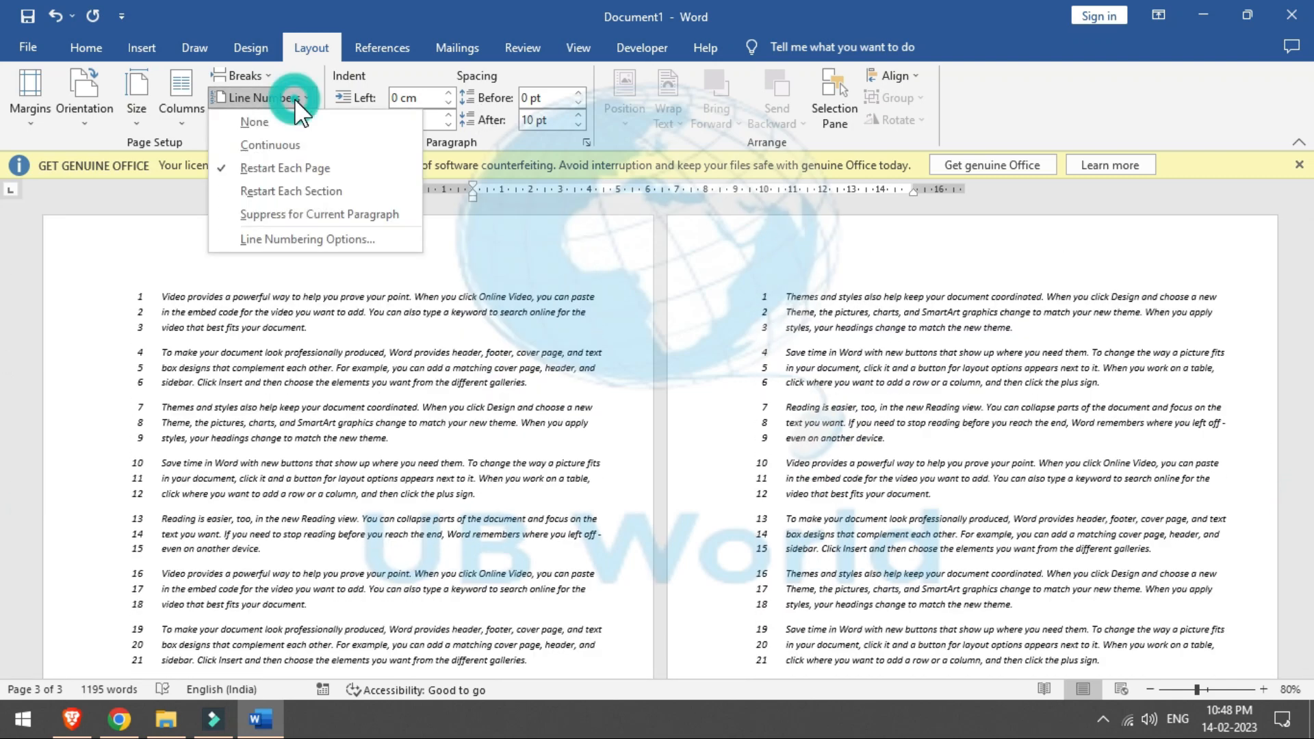
click(330, 191)
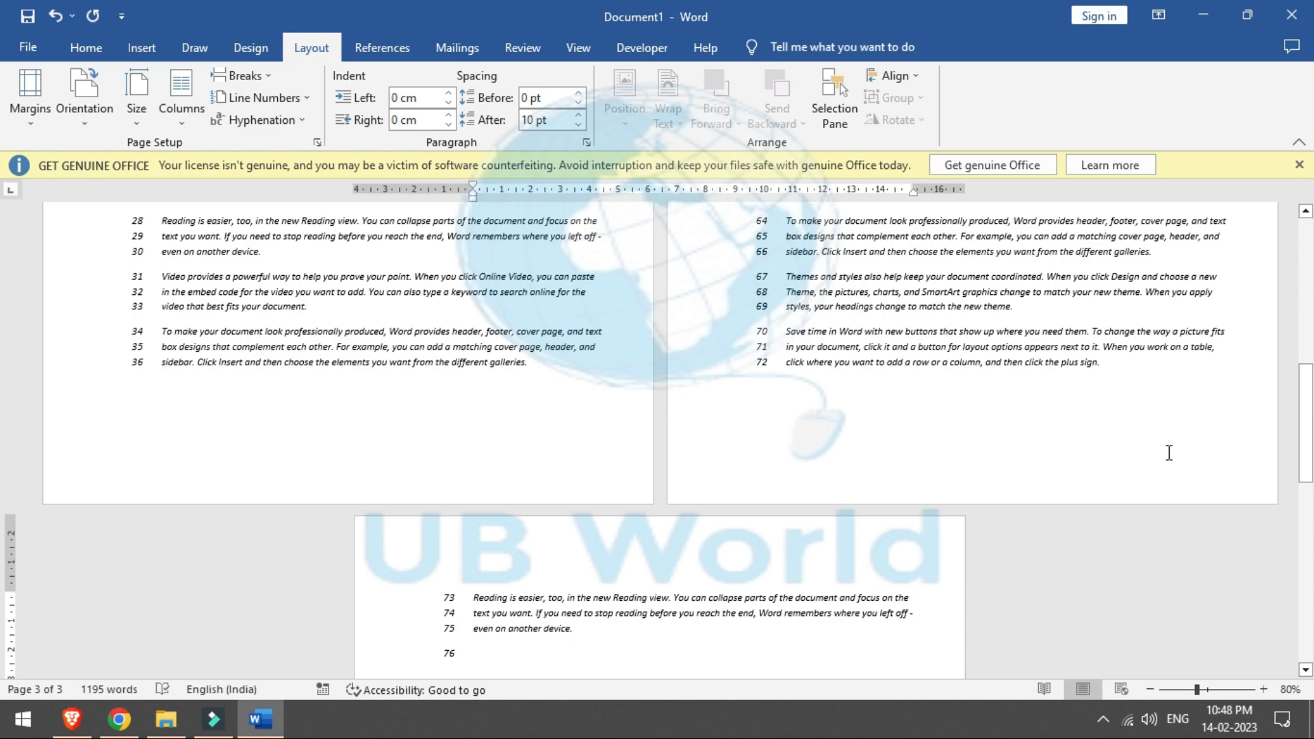
drag(1311, 449, 1312, 335)
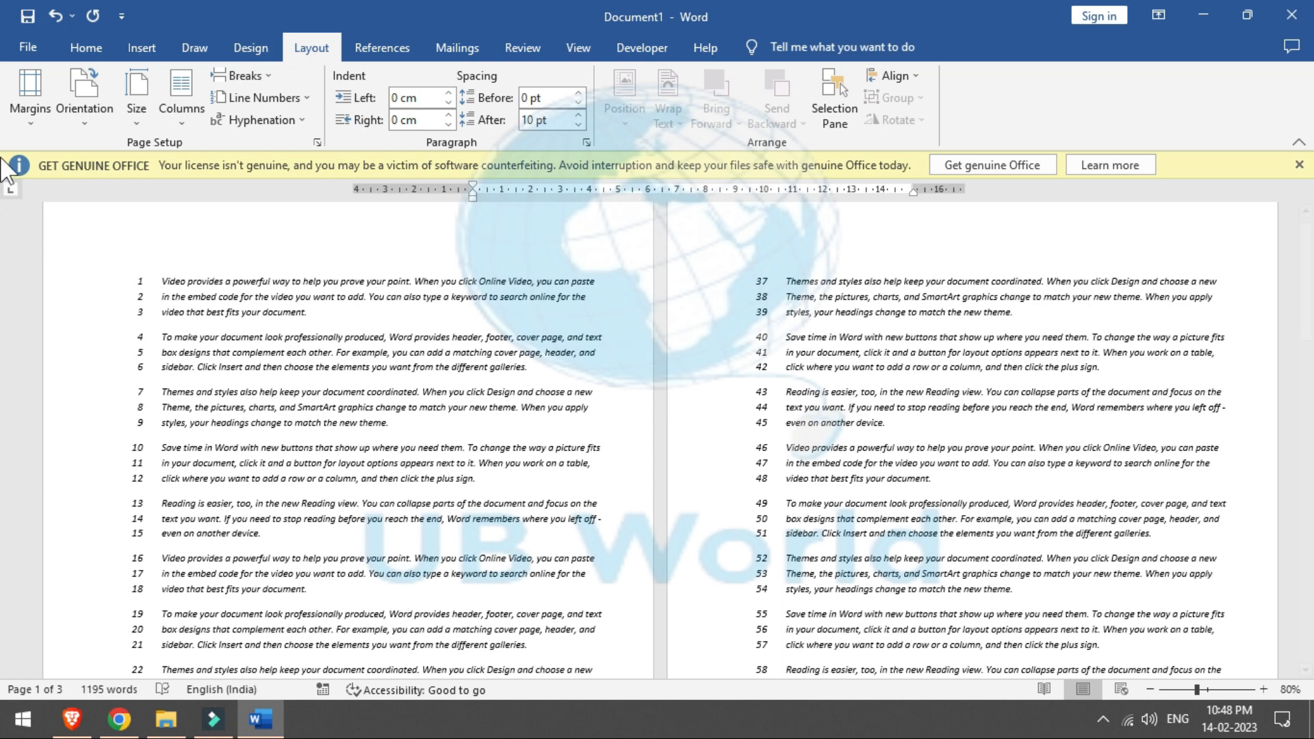
Step: Examine the available Section start choices in the page setup's layout settings, leaving them unchanged
click(28, 95)
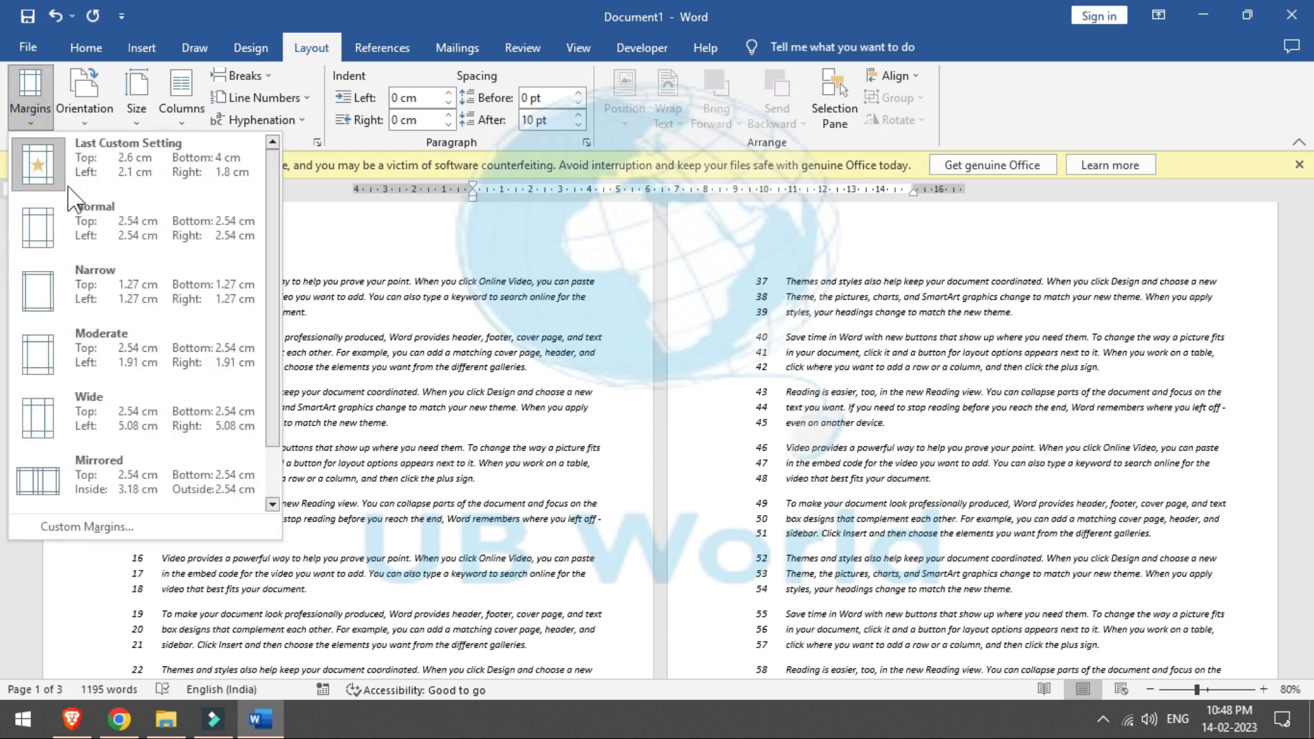
click(112, 529)
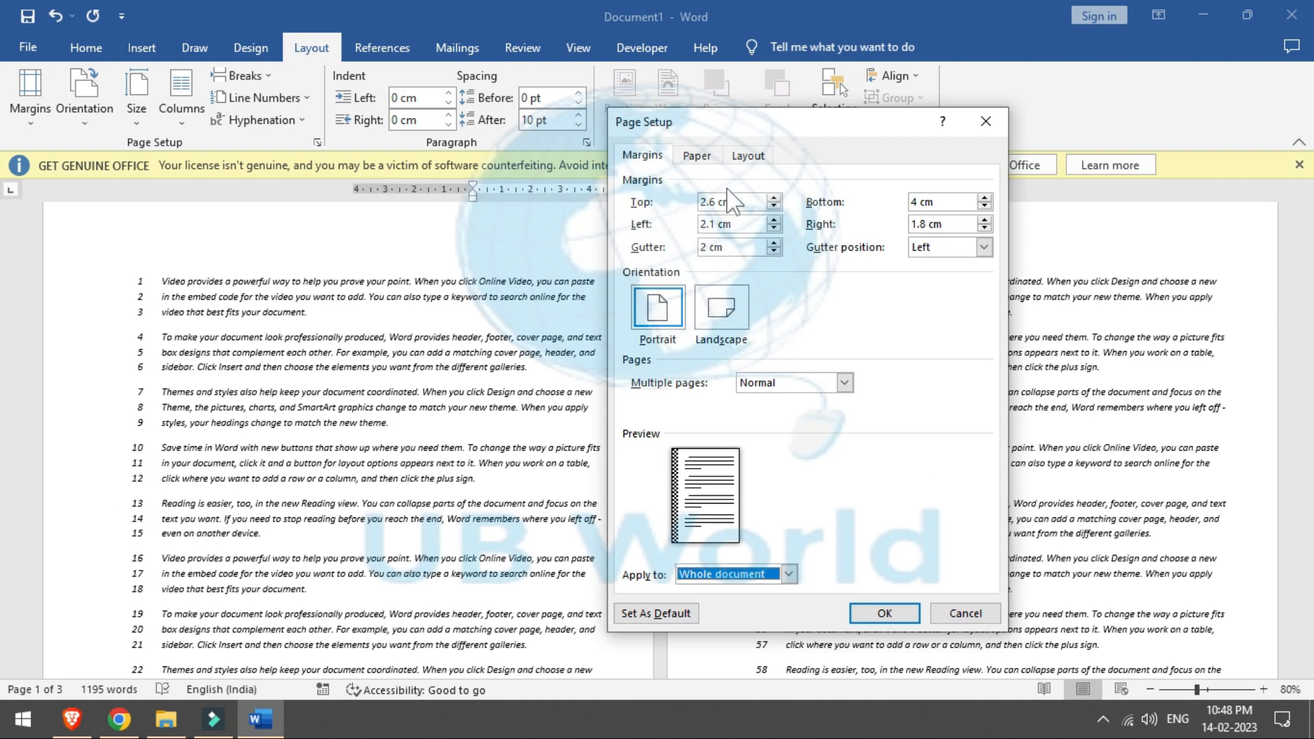
click(753, 153)
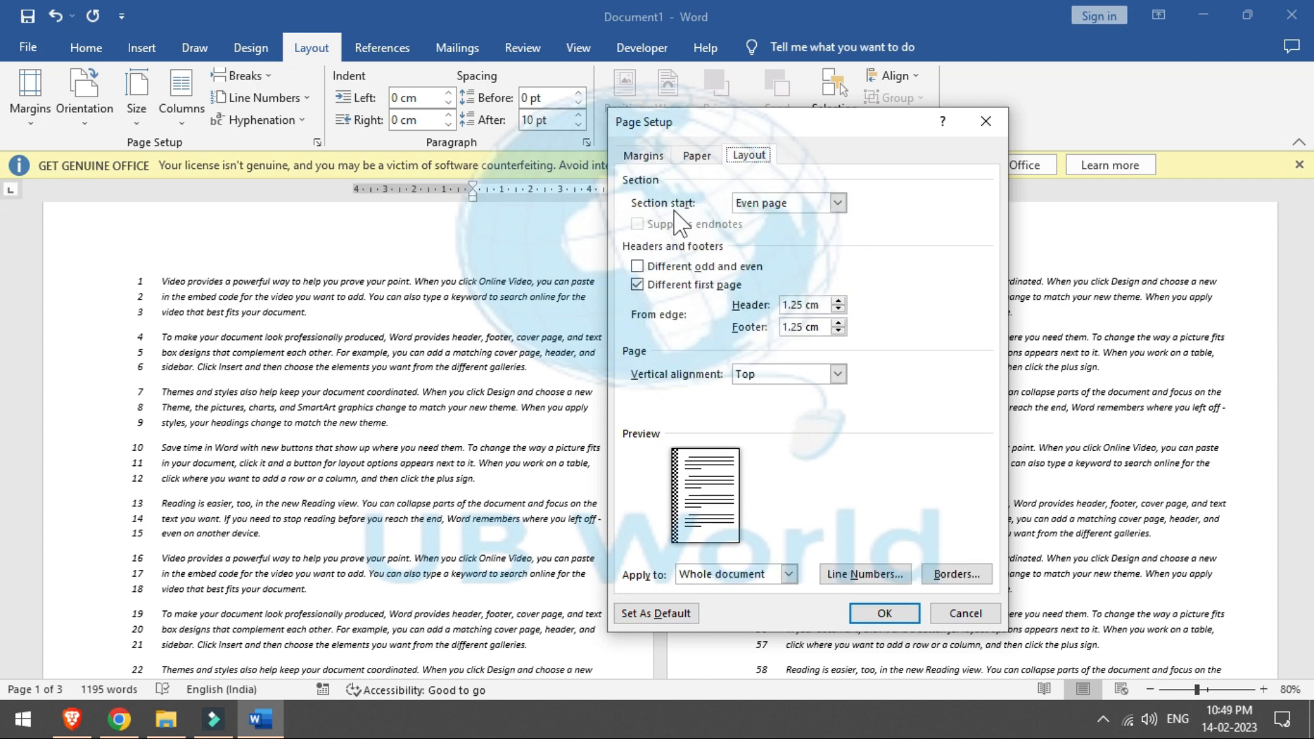
click(764, 204)
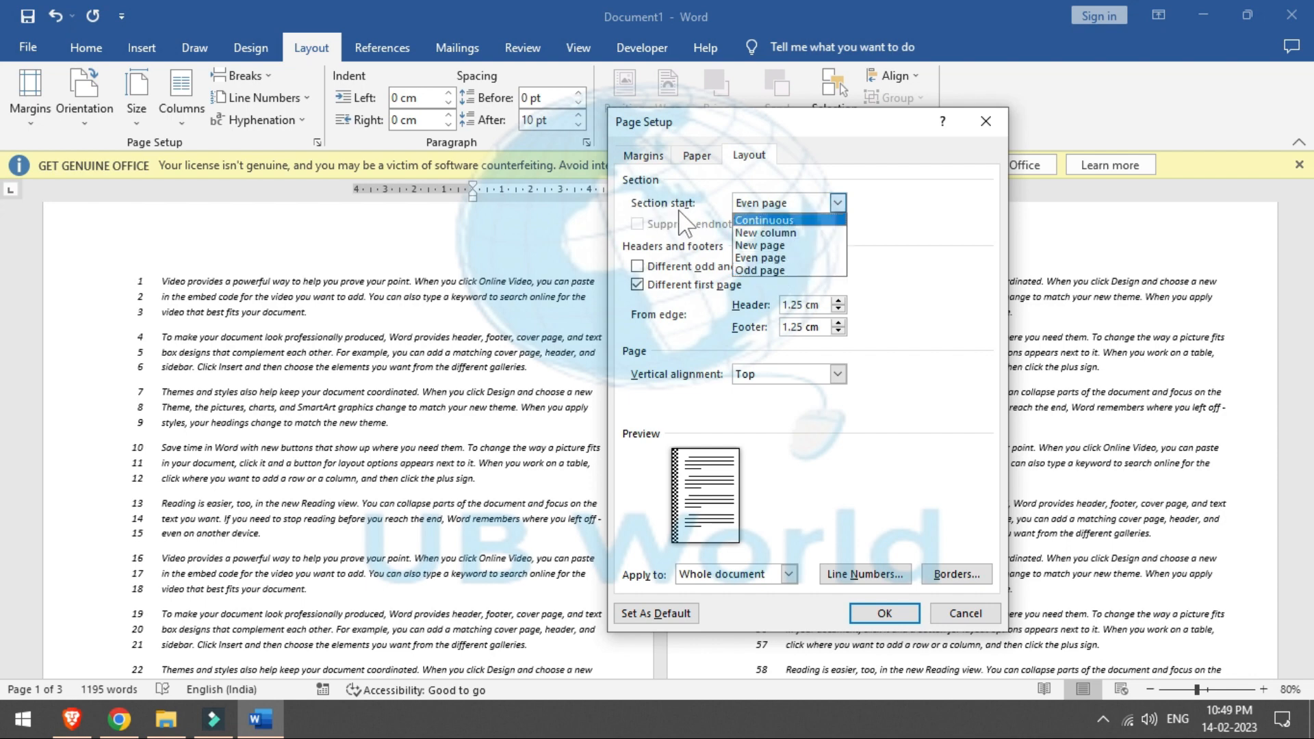
click(958, 195)
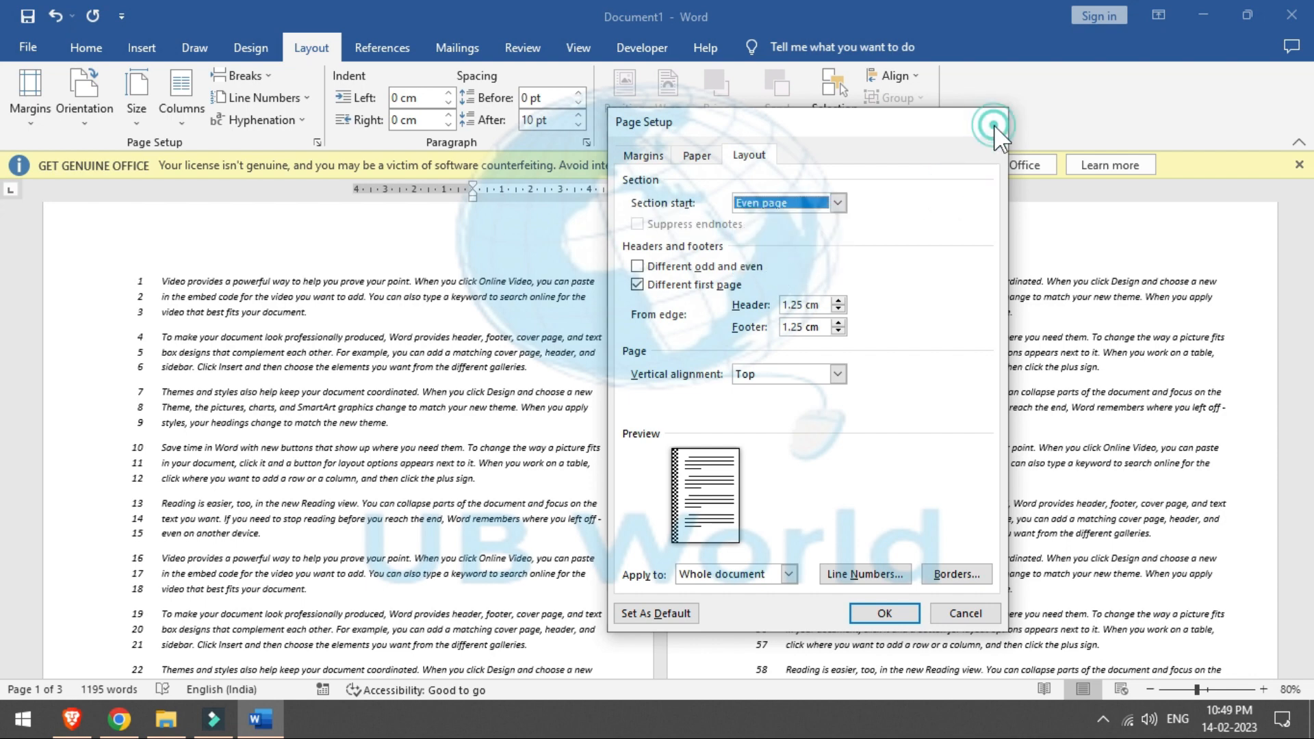
click(993, 124)
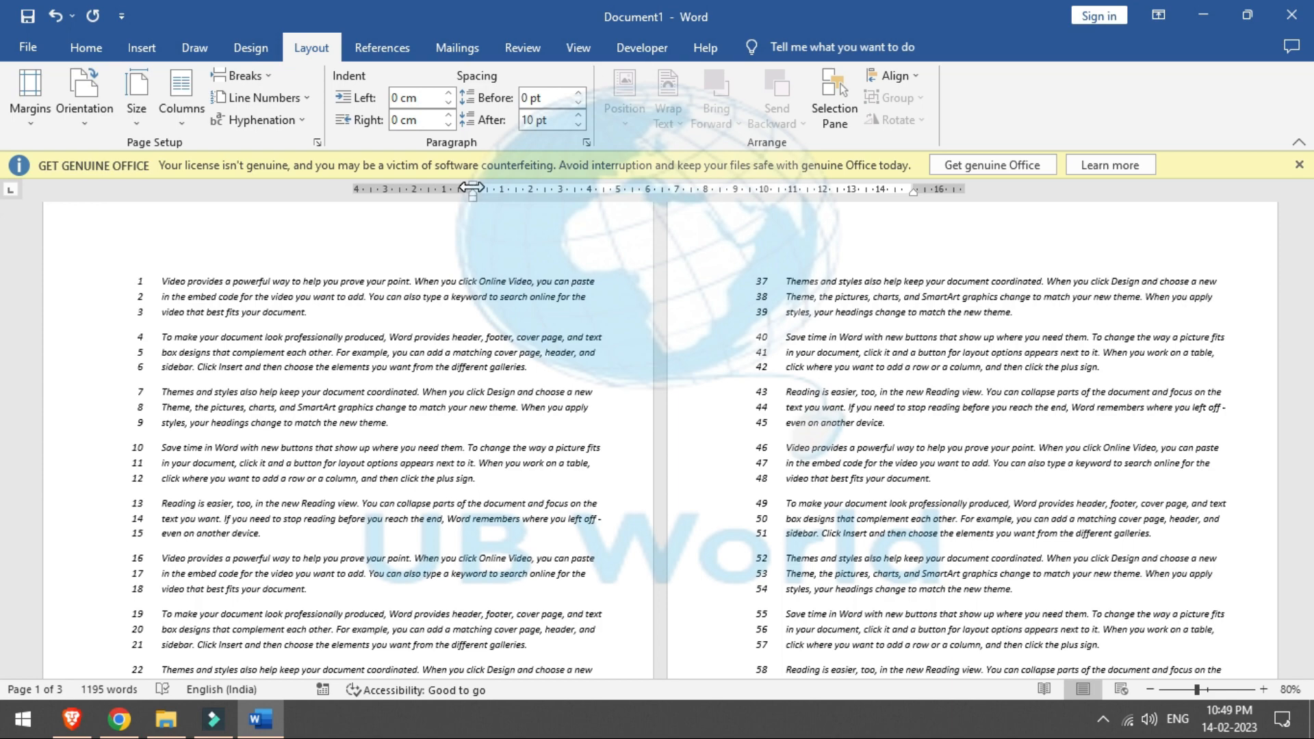
Step: Try reducing the document's left margin, and undo the change
drag(472, 189, 419, 189)
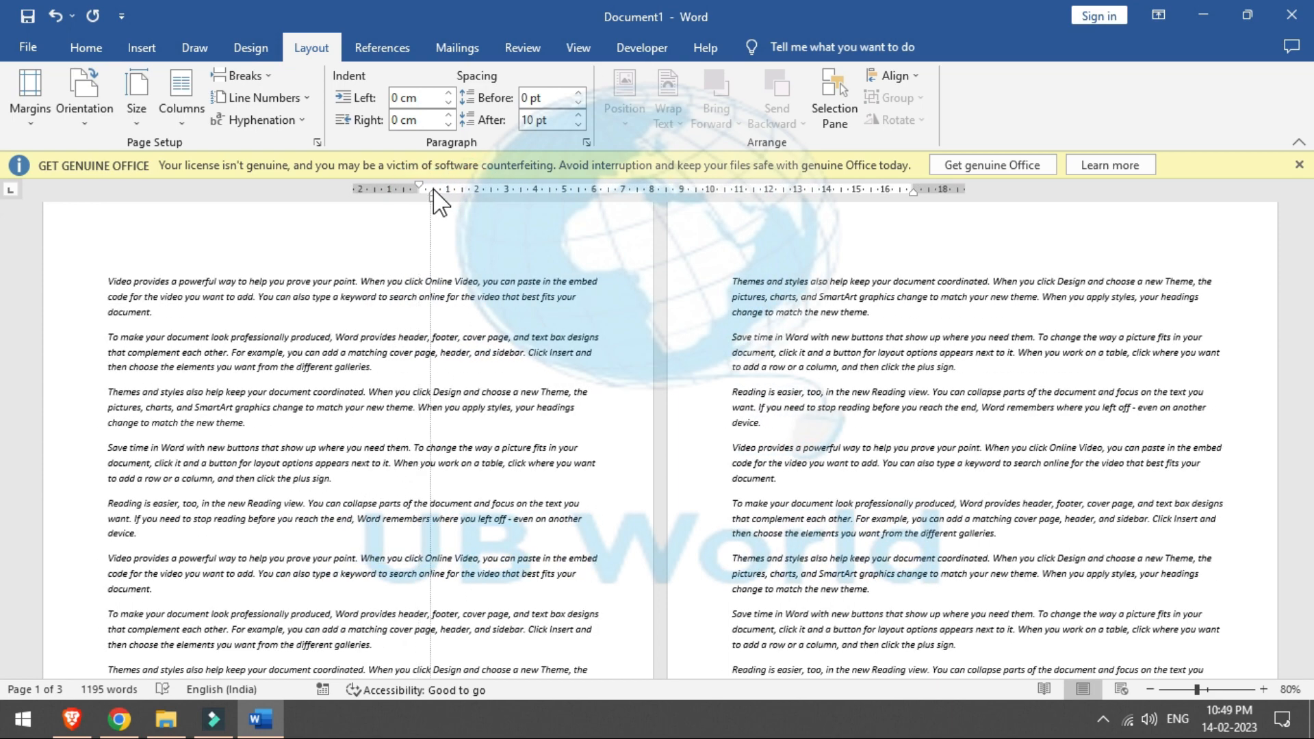
scroll(427, 195, down, 4)
key(ctrl+z)
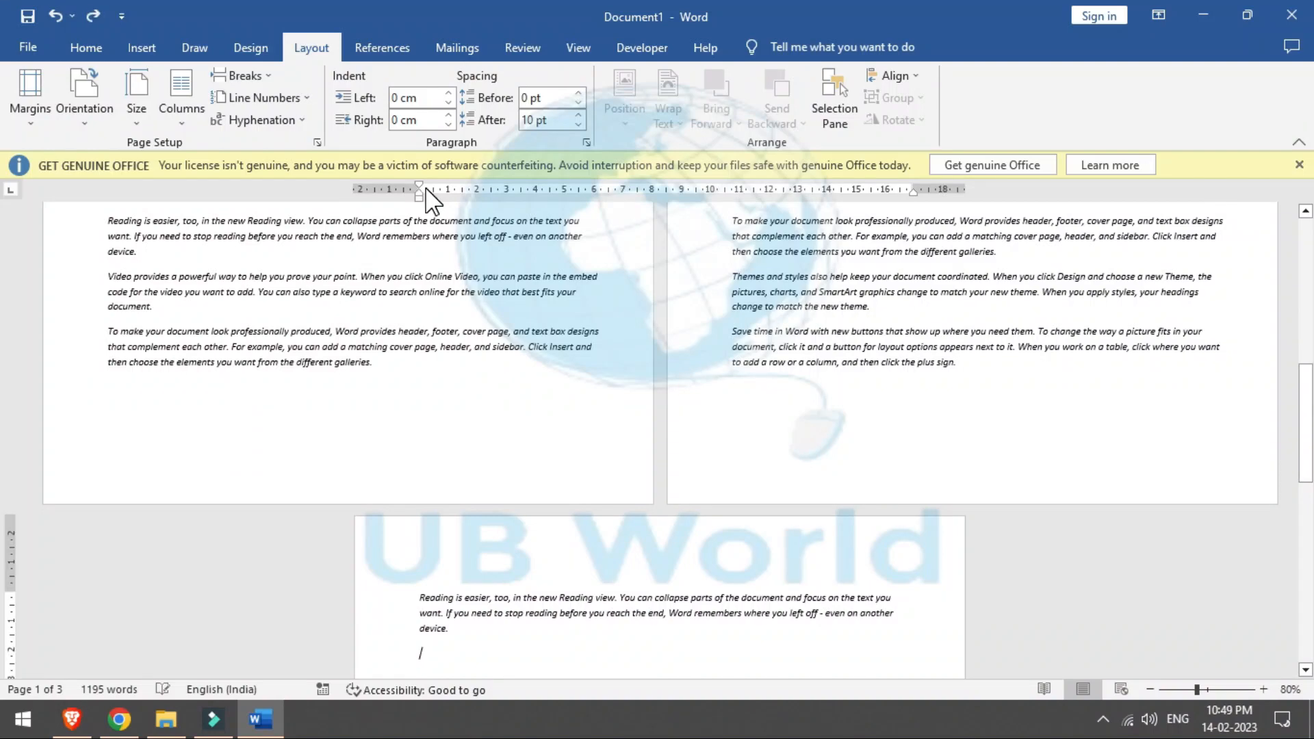
double_click(1006, 507)
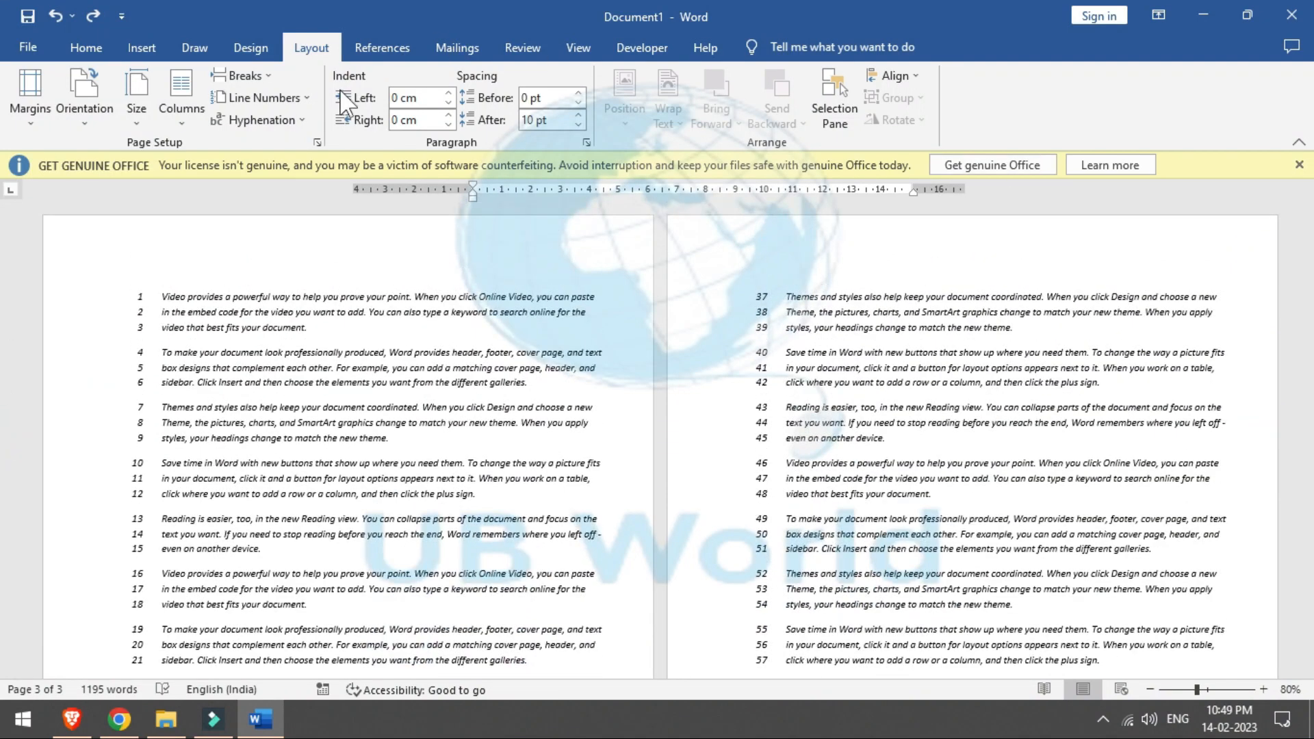
Step: Switch the line numbering to Restart Each Page and back to Restart Each Section, comparing the page numbering of both
click(260, 97)
click(285, 167)
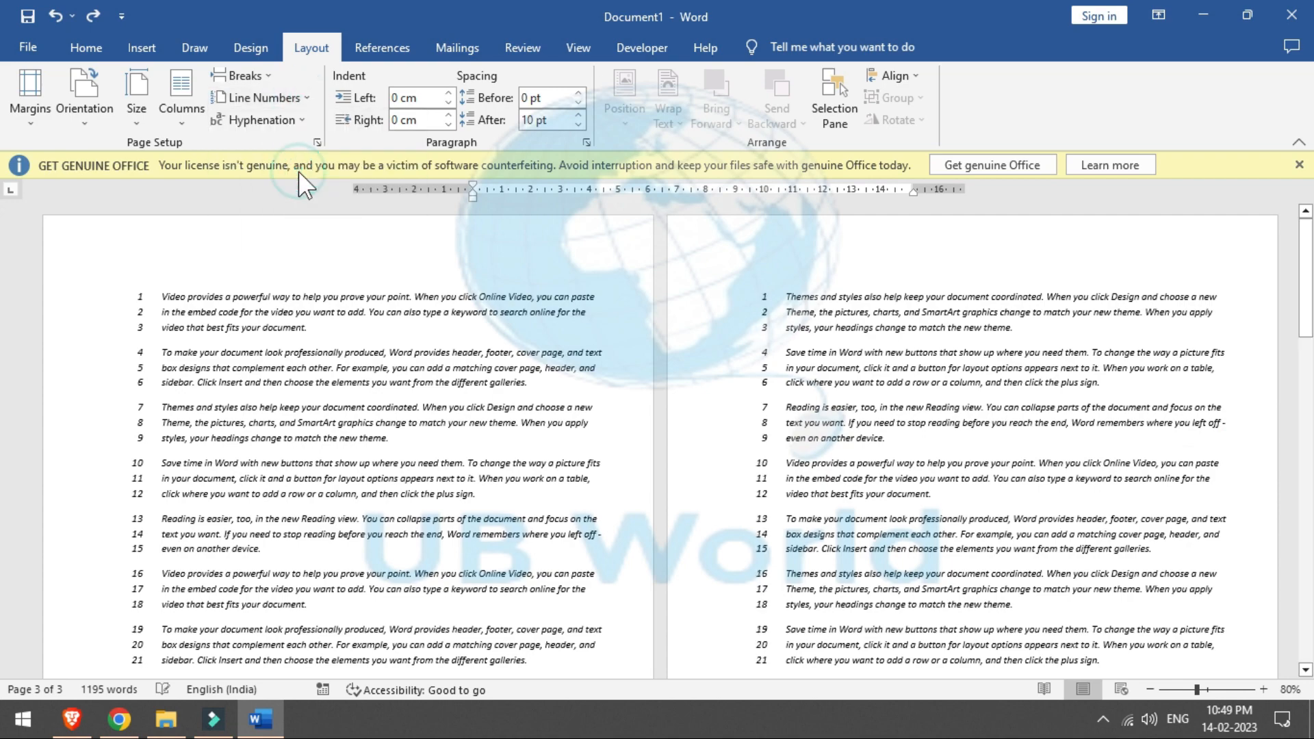
drag(1307, 415, 1307, 260)
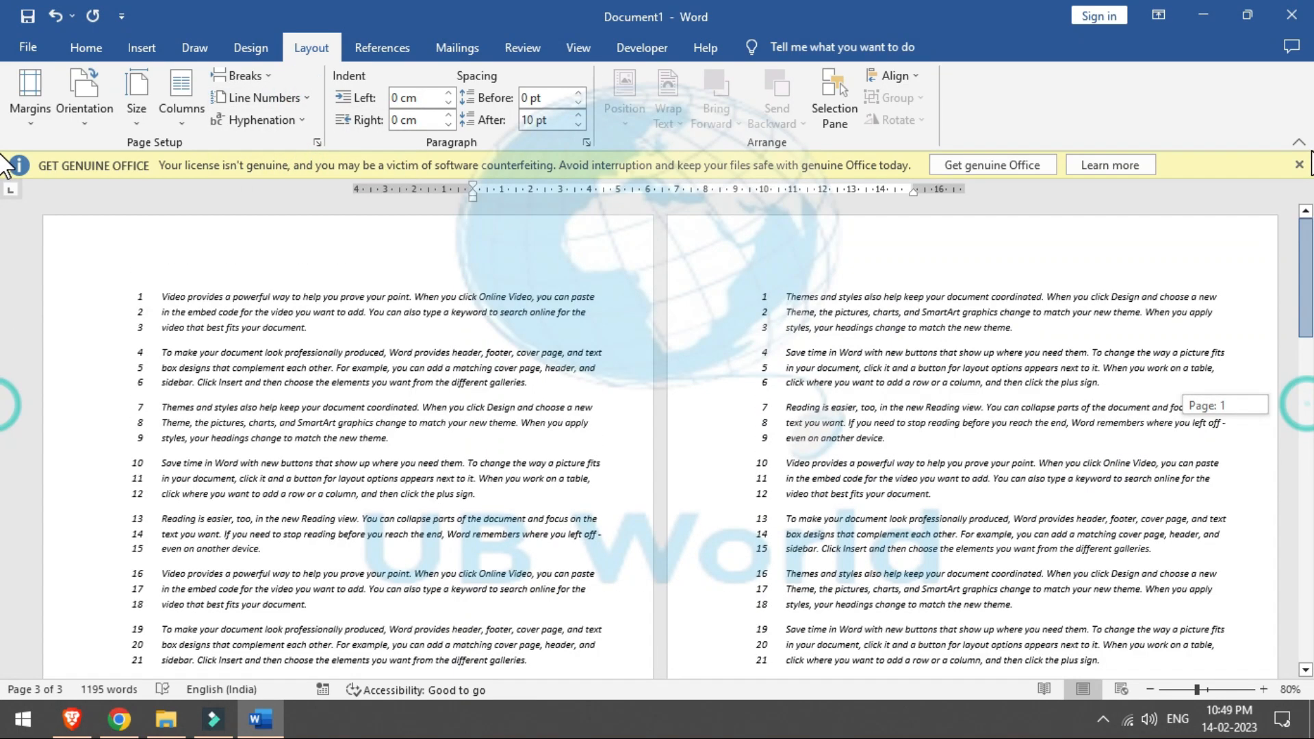
click(264, 97)
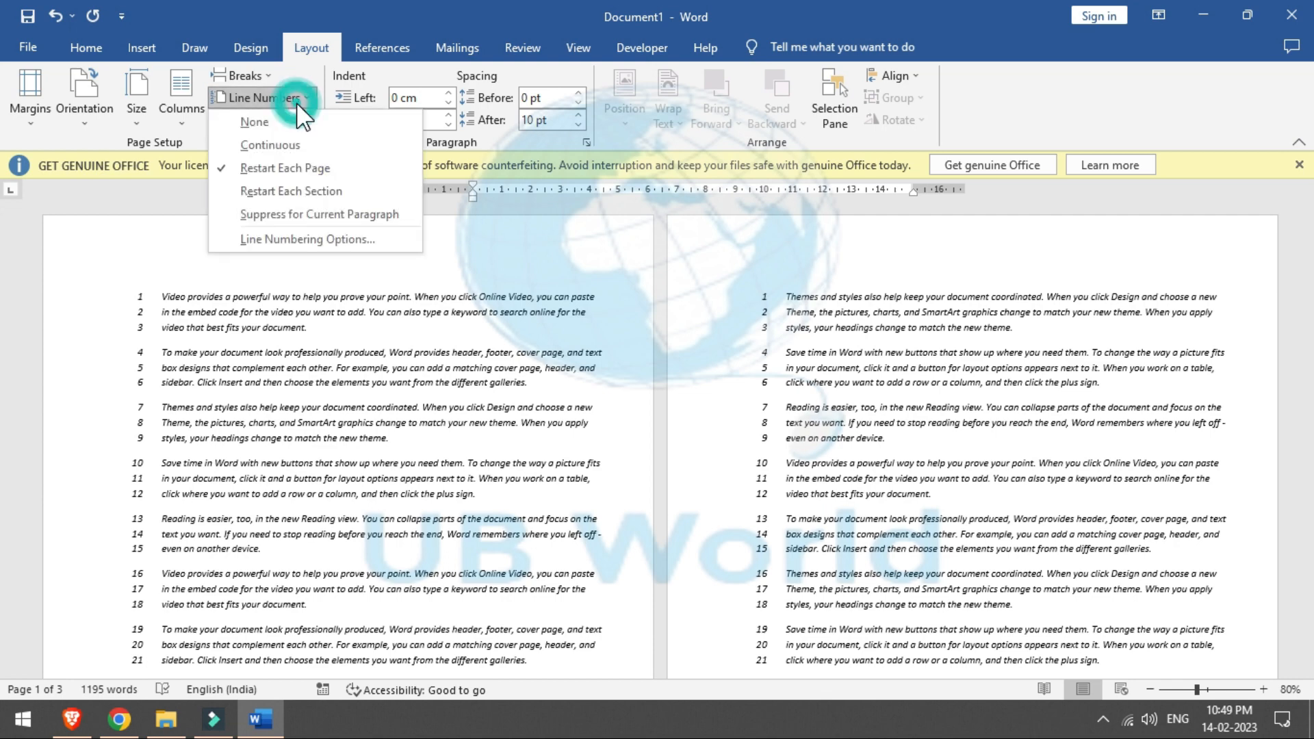
click(316, 194)
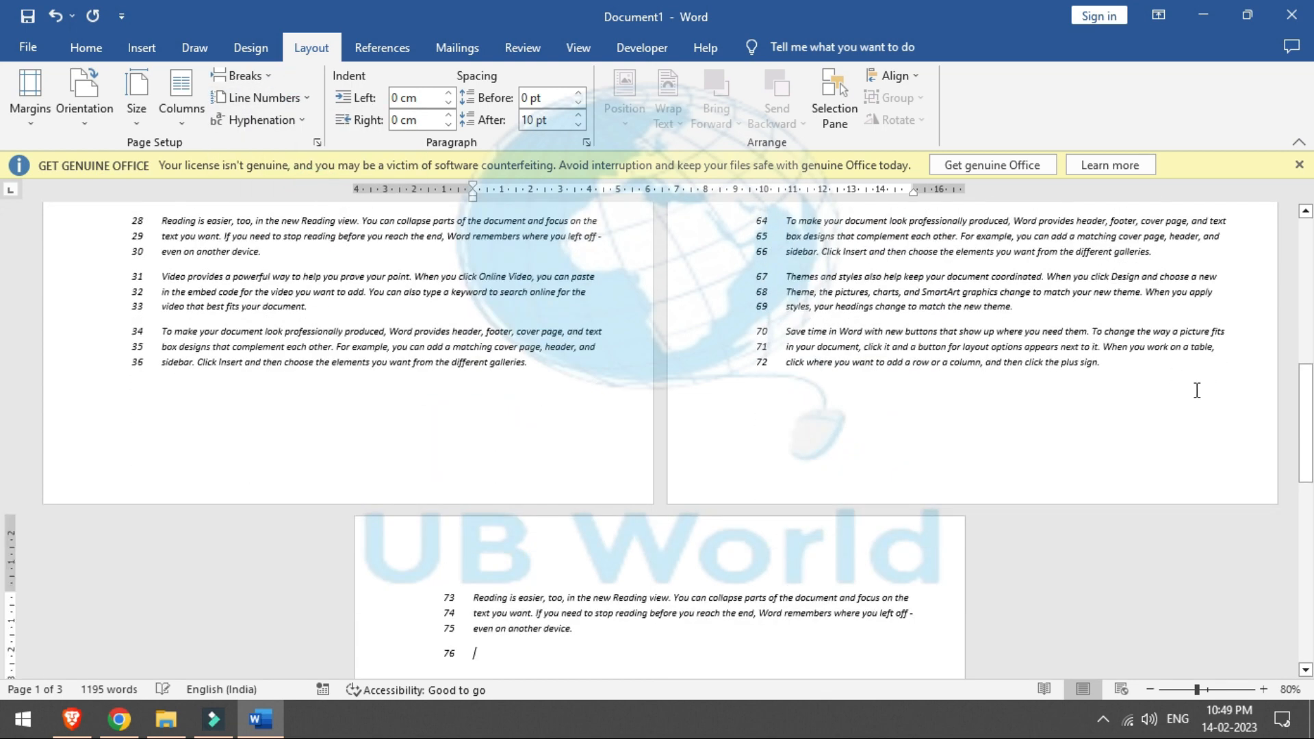
drag(1306, 419, 1308, 273)
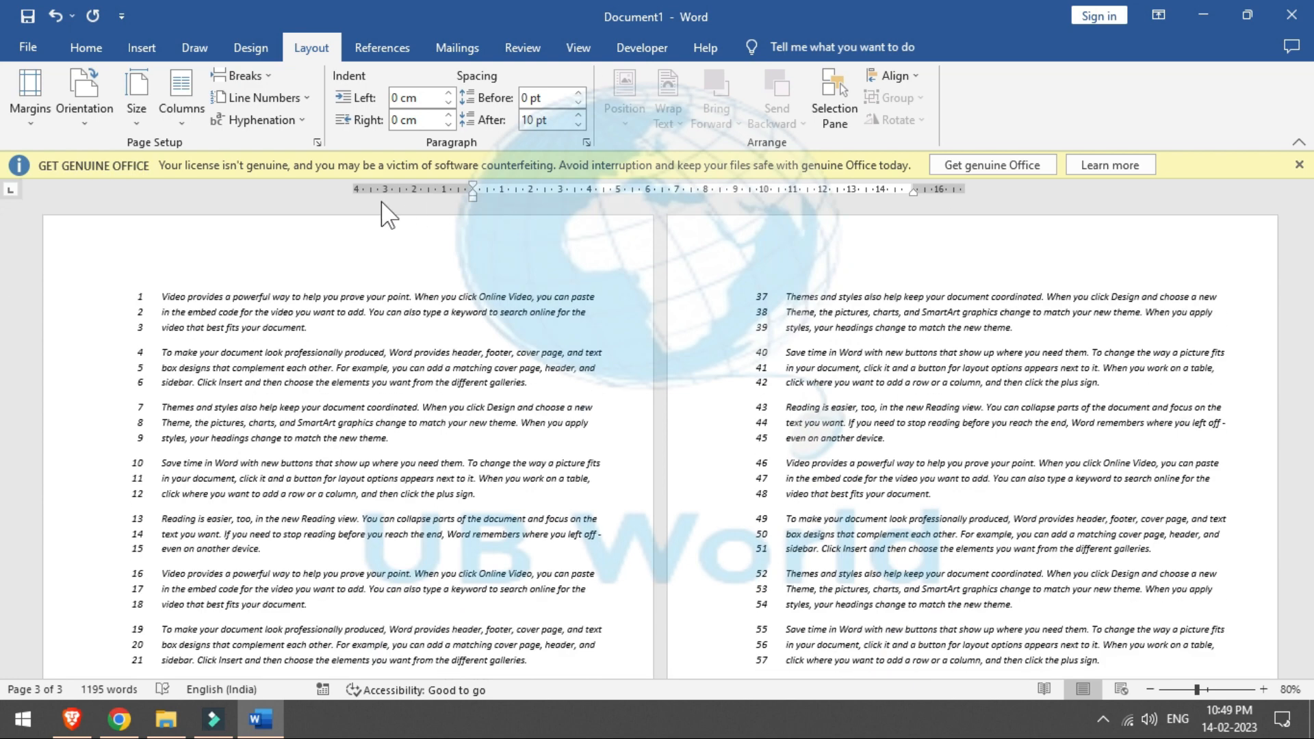
Step: Suppress line numbers for the second paragraph on page 2, starting "Save time in Word with new buttons"
click(299, 97)
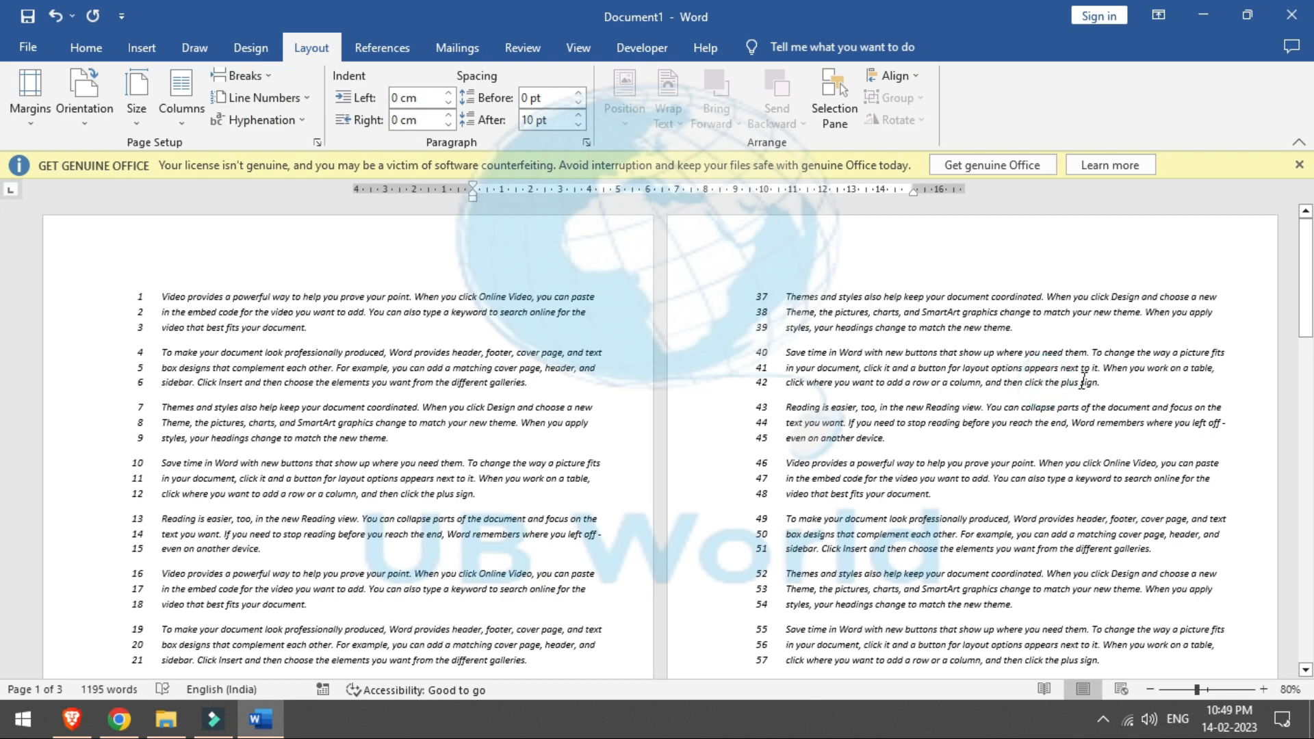
drag(1103, 390, 793, 354)
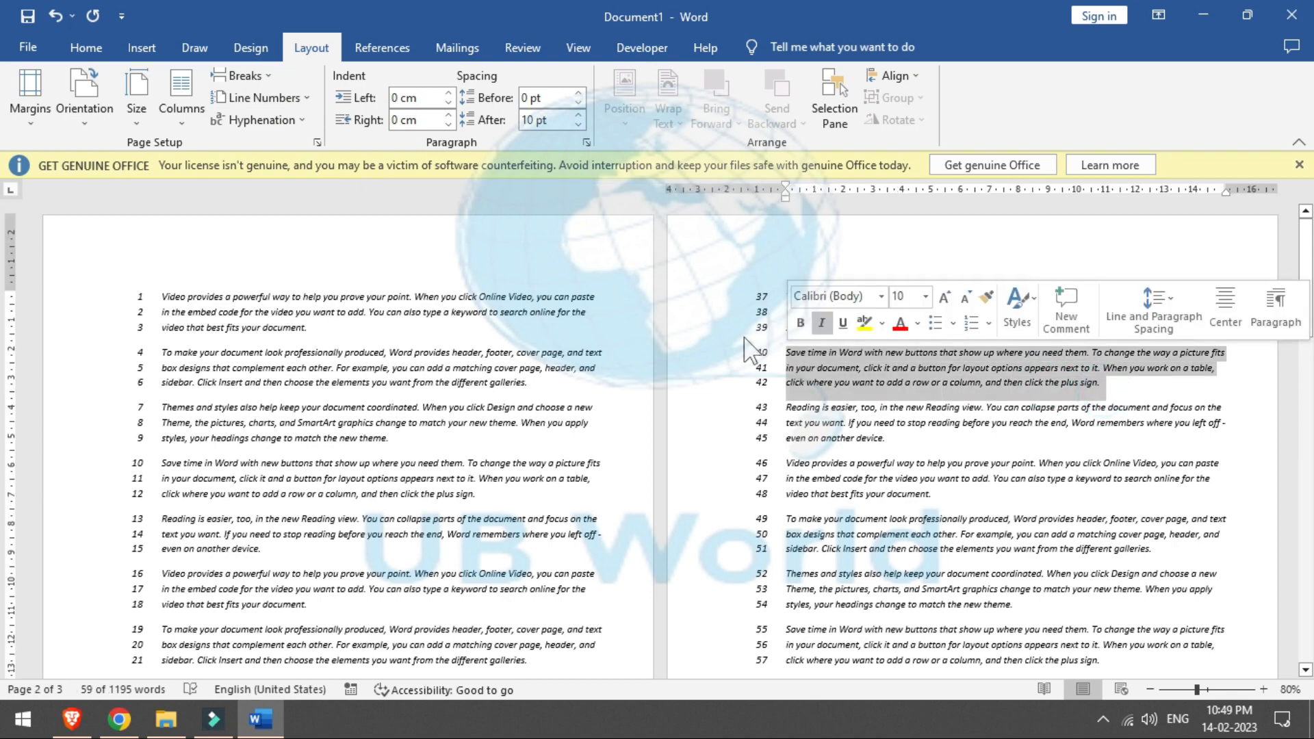
click(305, 98)
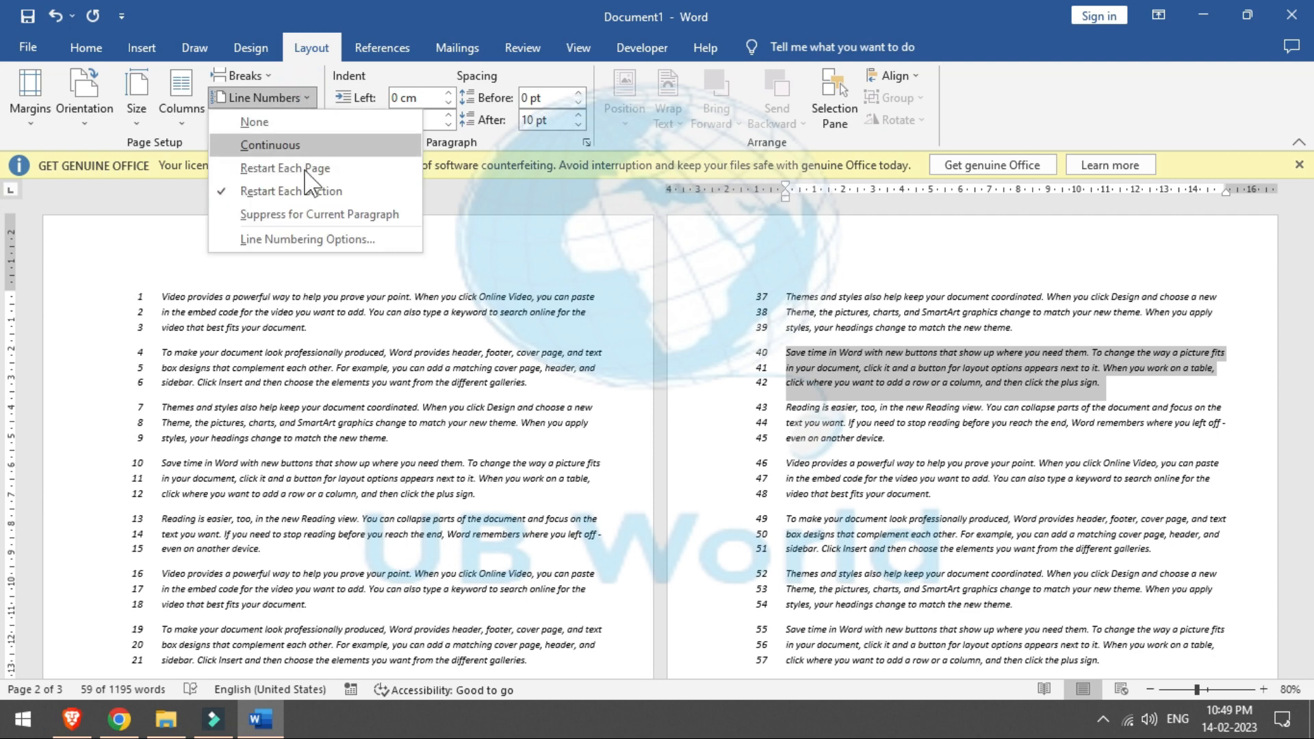
click(306, 216)
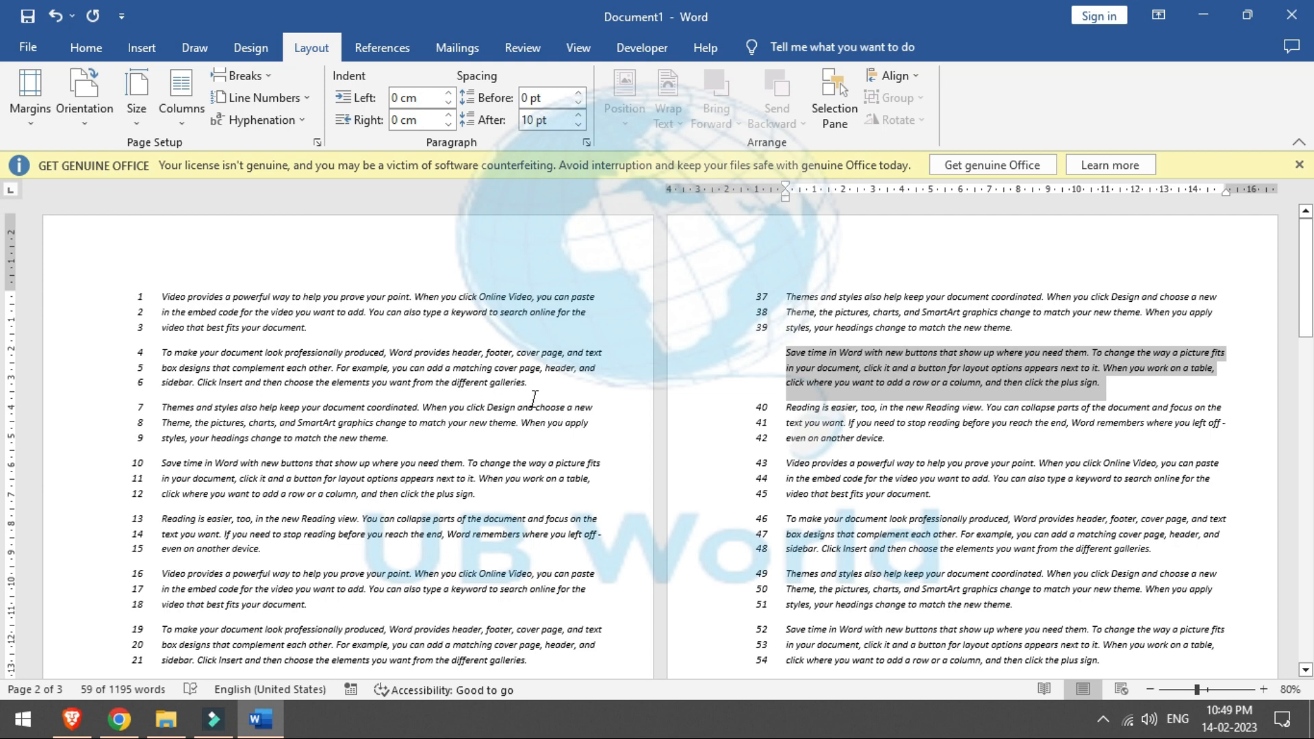
Step: Suppress line numbers for the second paragraph on page 1, starting "To make your document look professionally produced"
drag(532, 389, 167, 354)
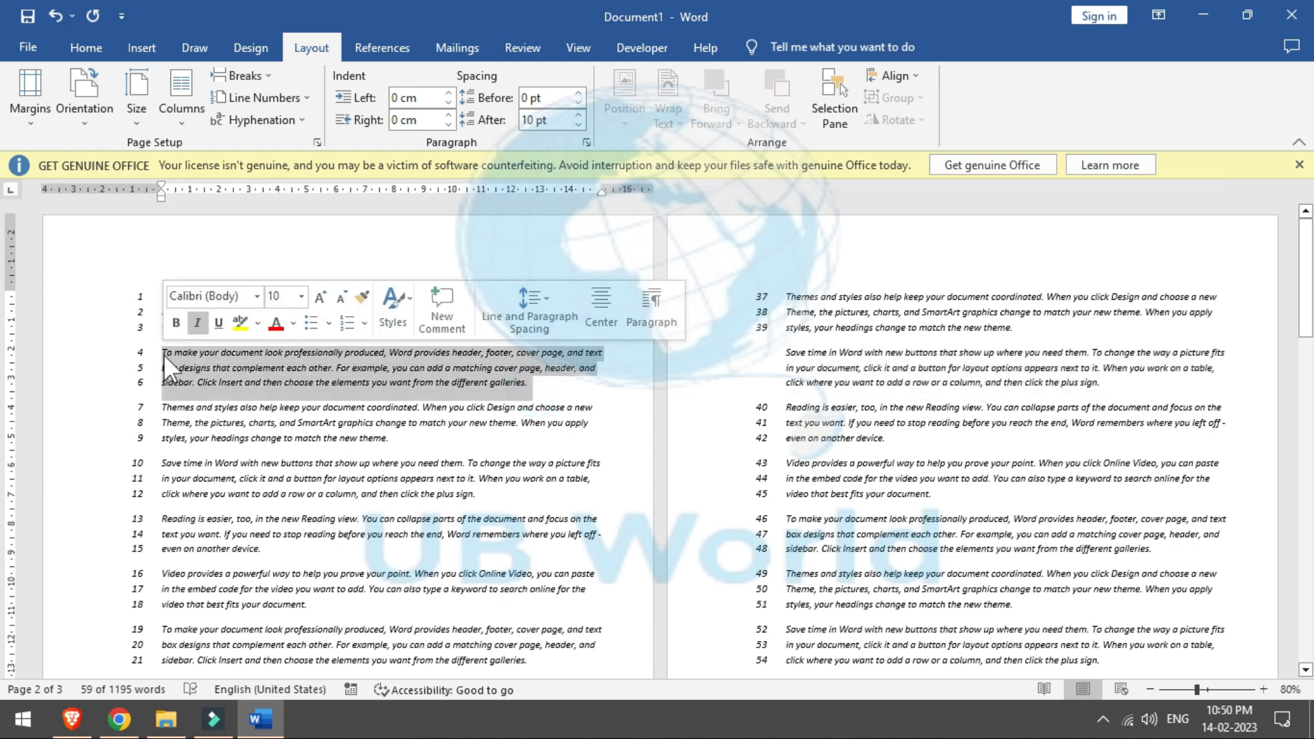
click(299, 98)
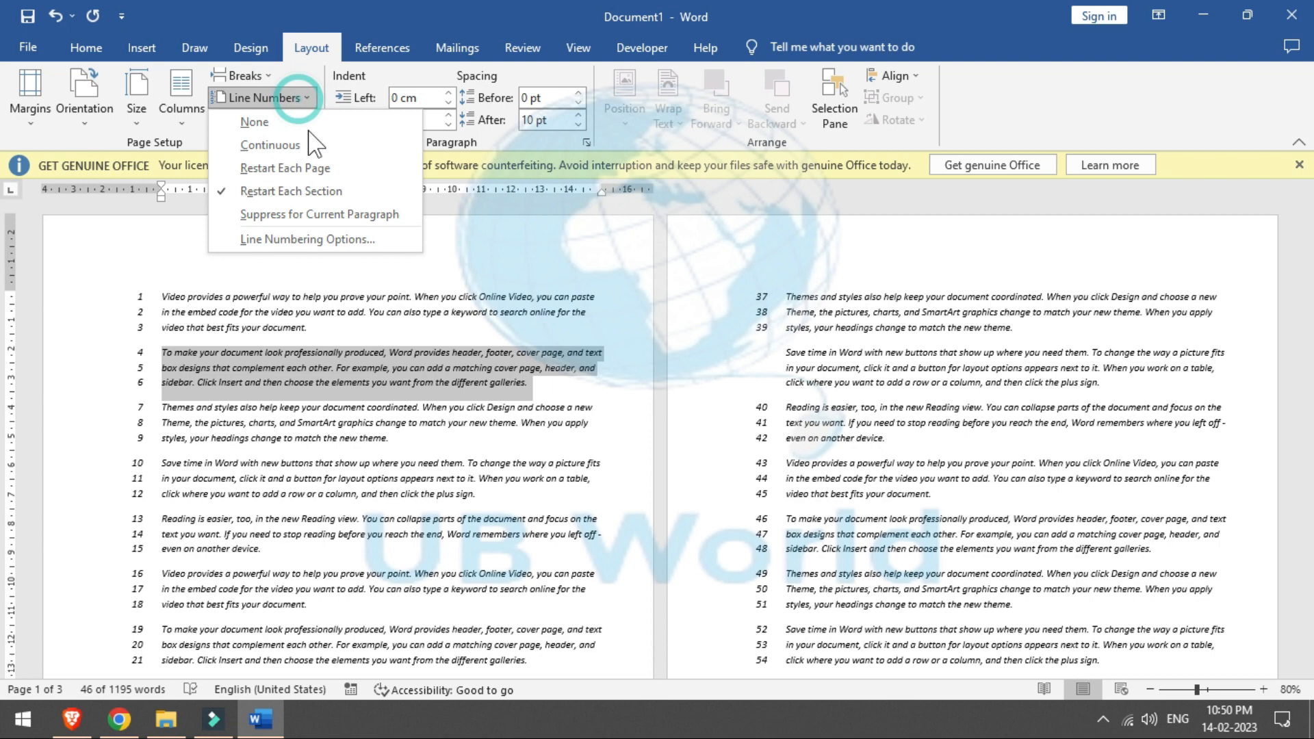
click(322, 213)
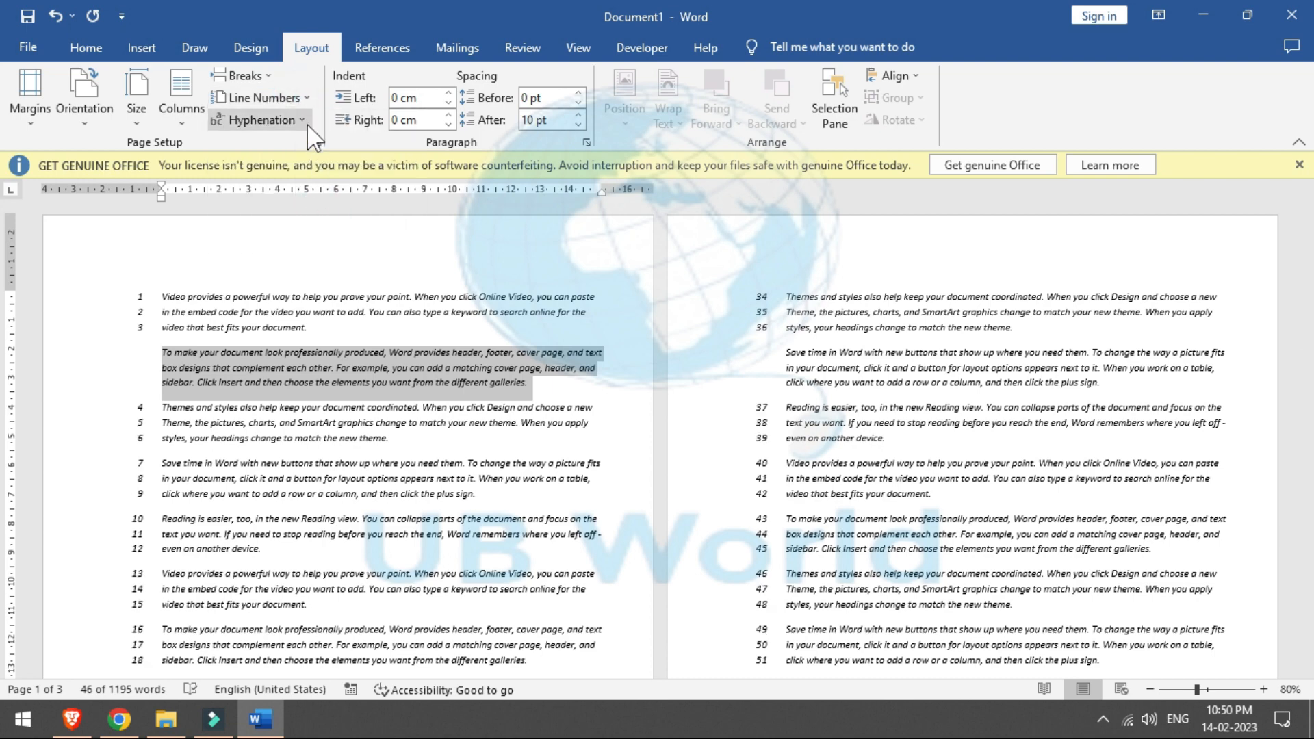
Step: Set the whole document's line numbering to start at 100 through the line numbering options
click(301, 97)
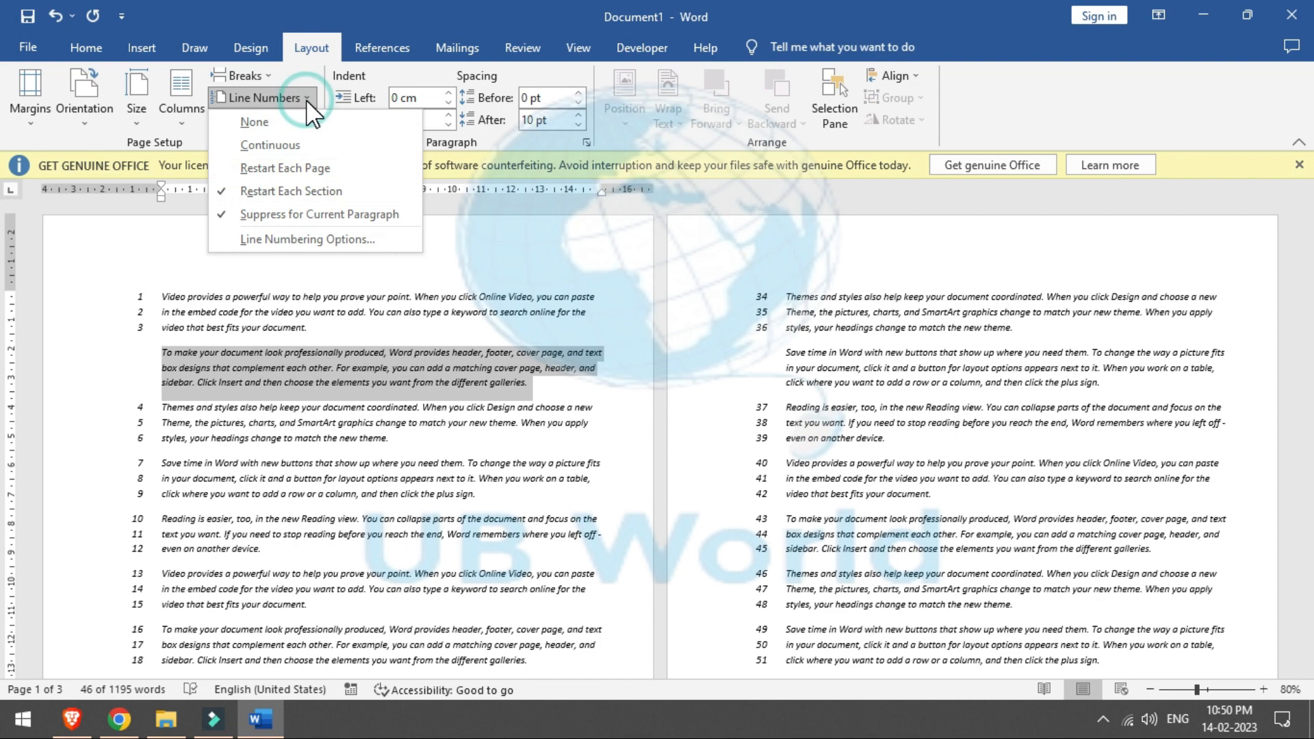
click(294, 239)
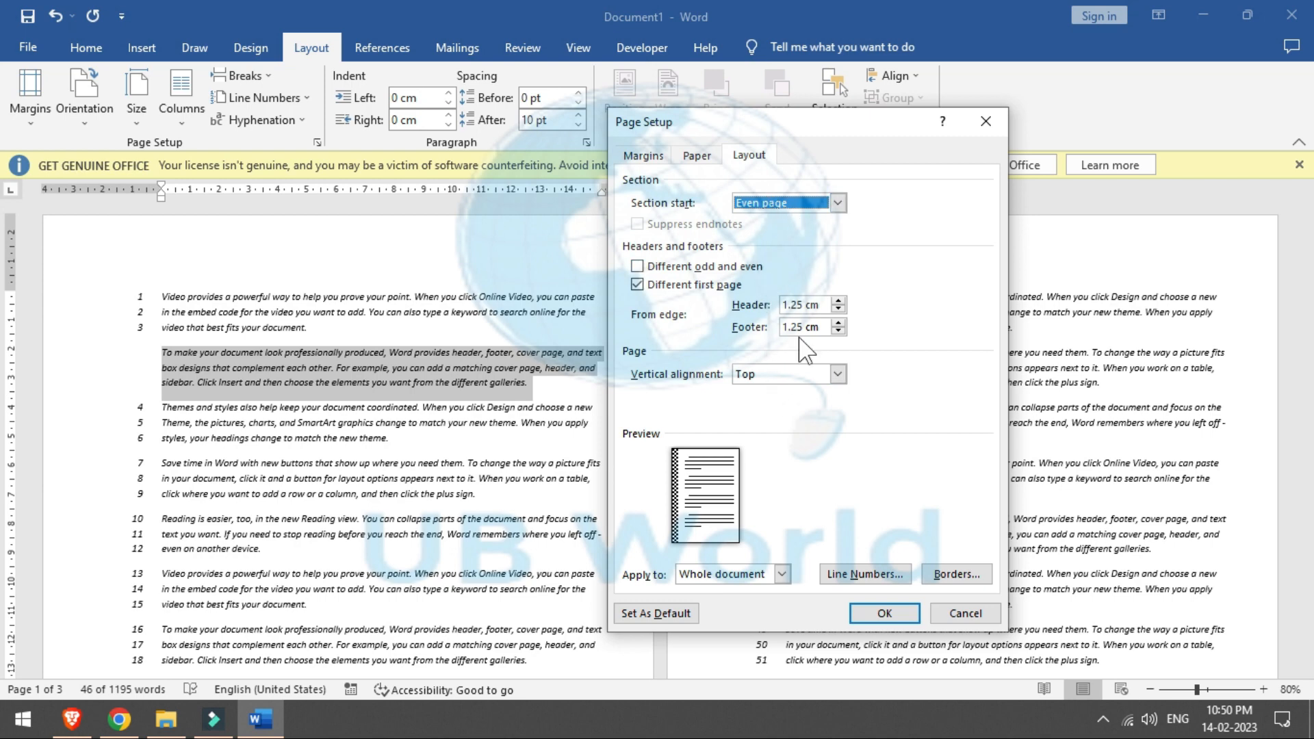
click(856, 578)
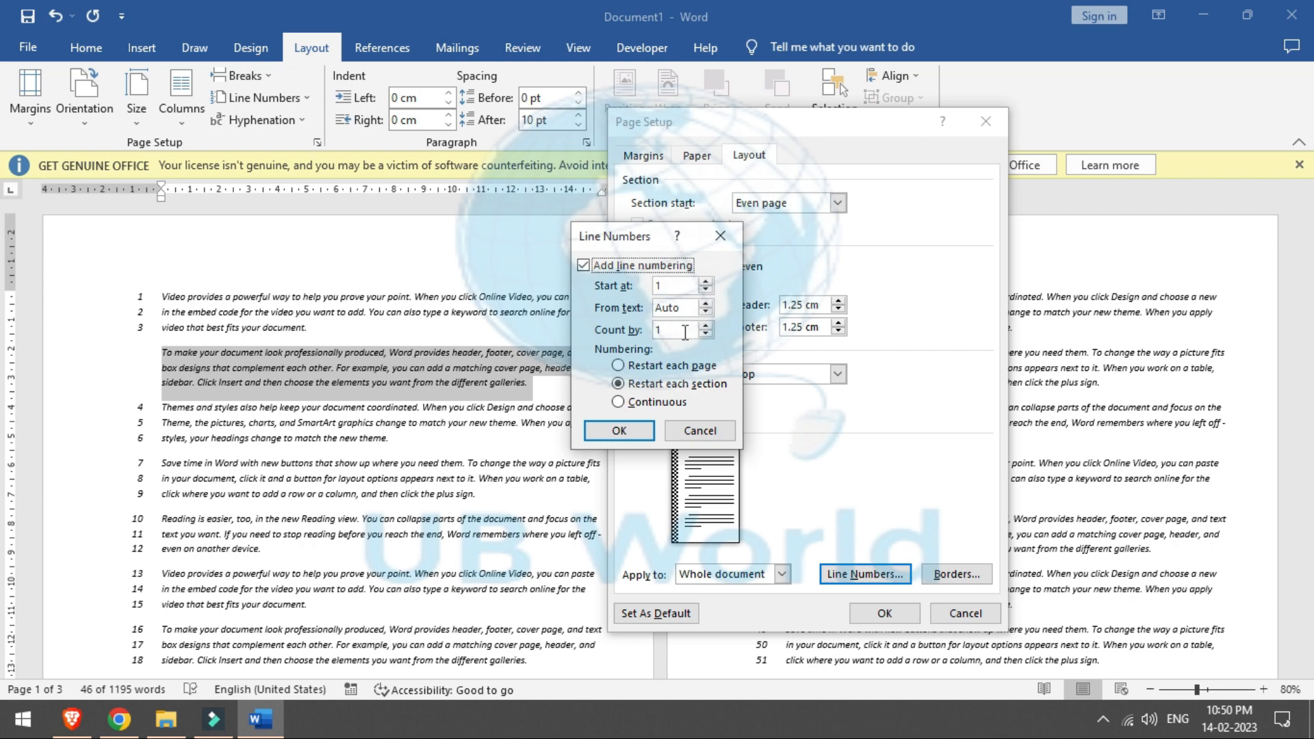
click(668, 286)
click(620, 431)
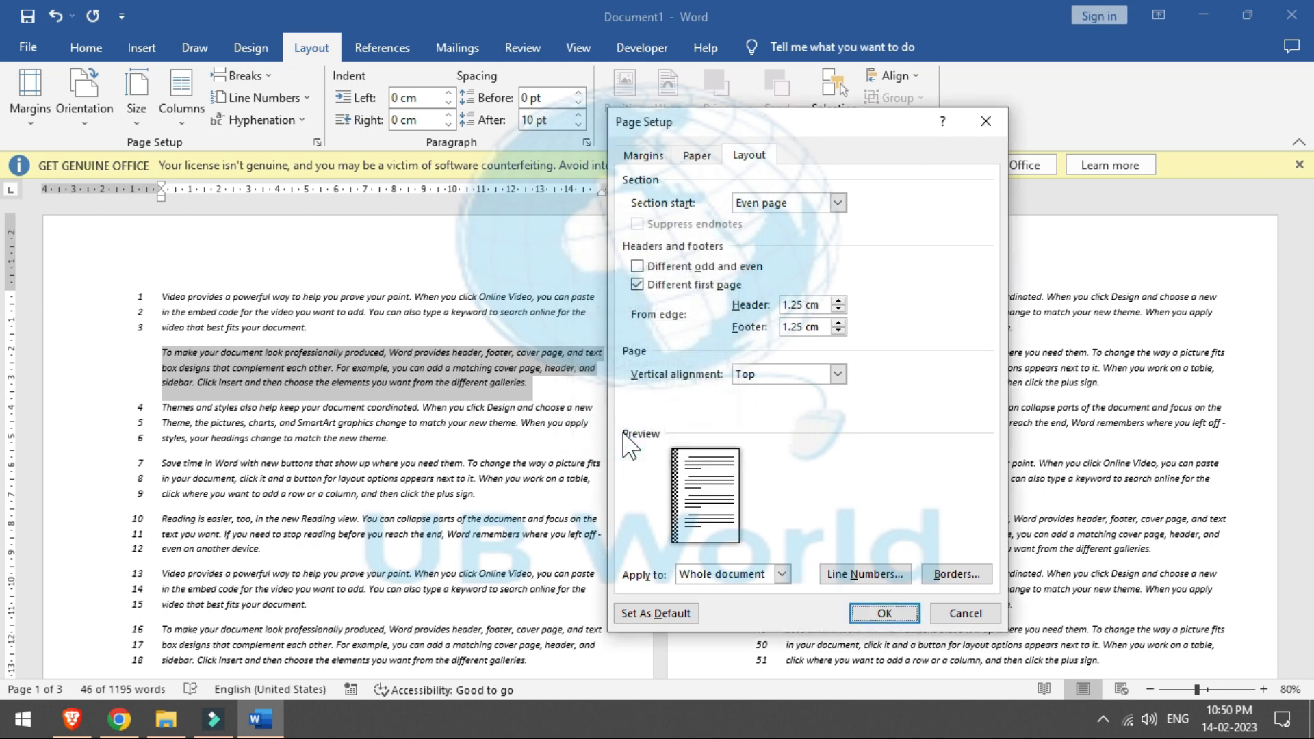
click(890, 613)
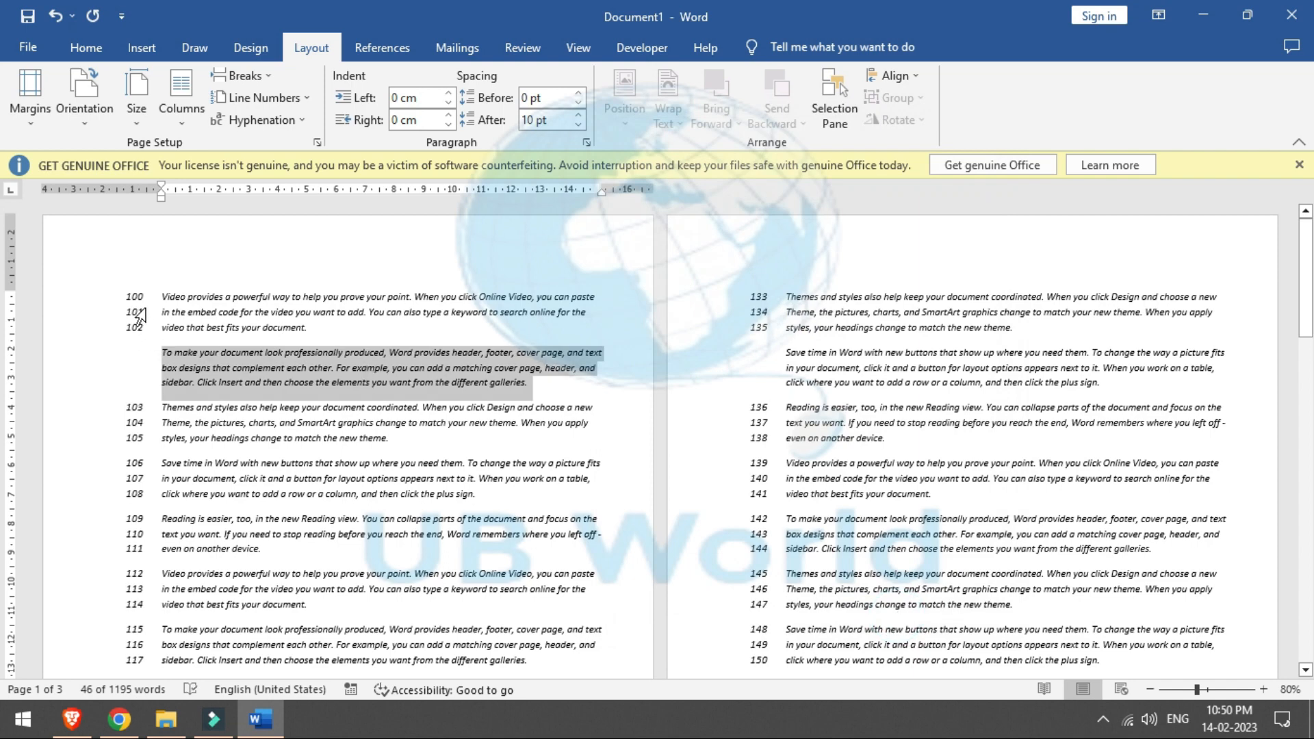
click(302, 97)
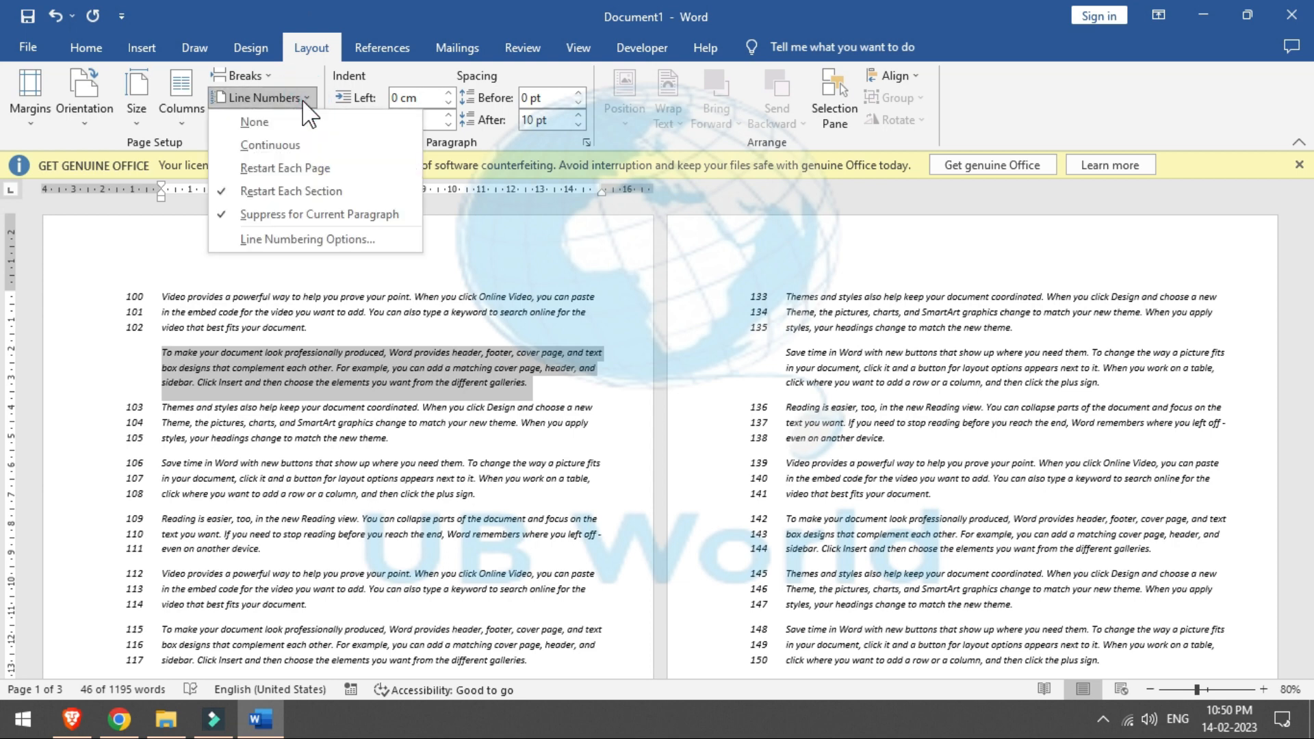
click(507, 287)
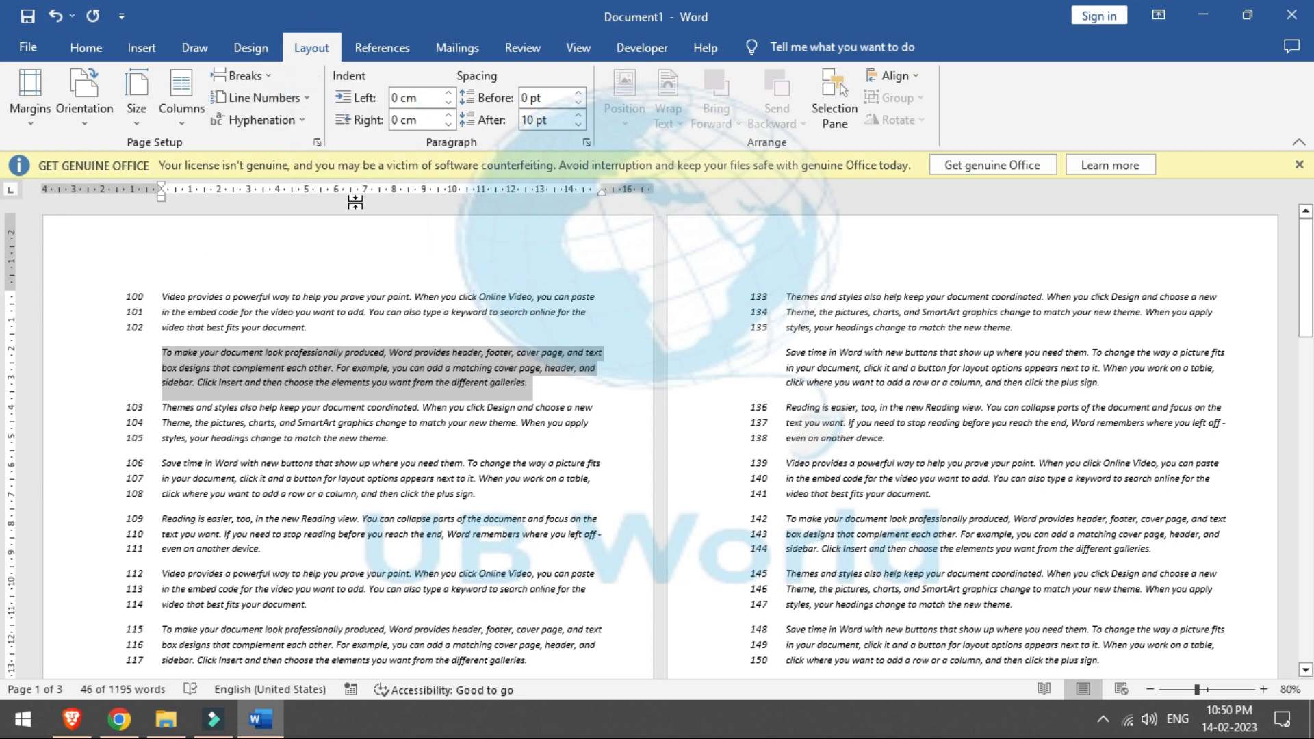
Step: Turn on automatic hyphenation for the document
click(298, 122)
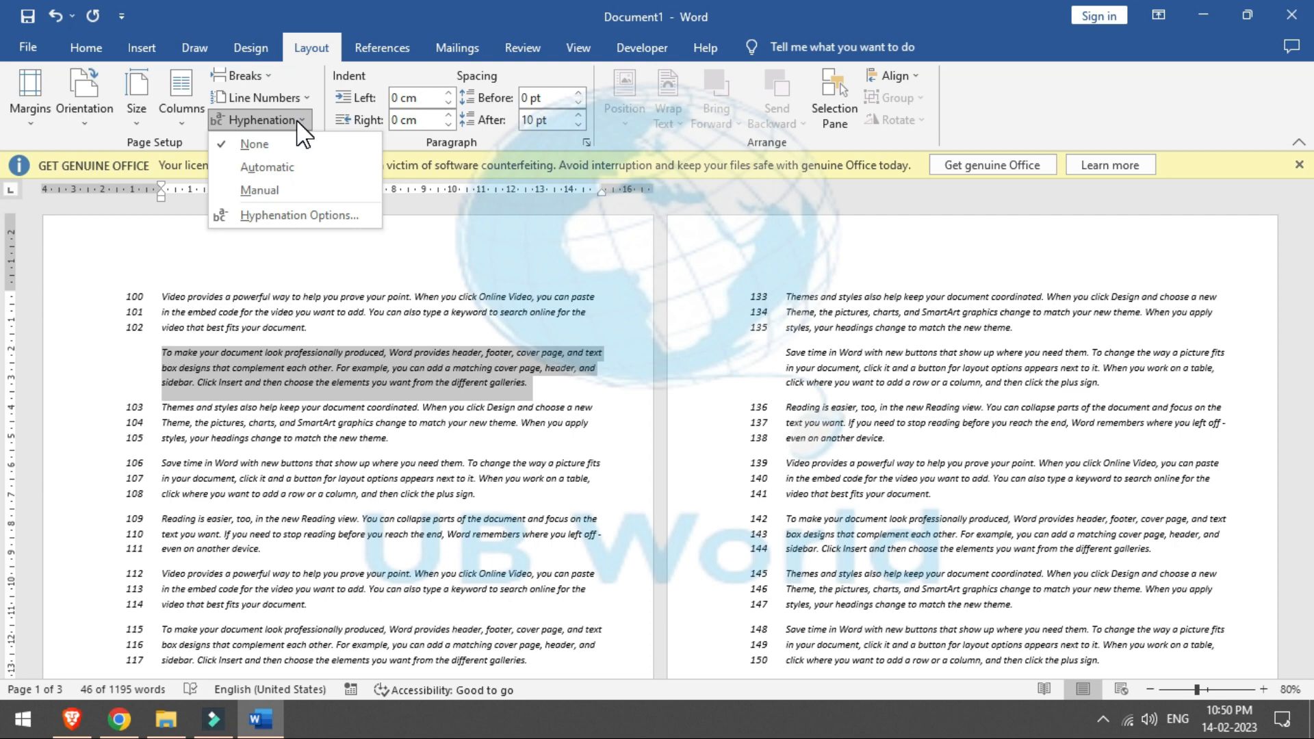
click(276, 167)
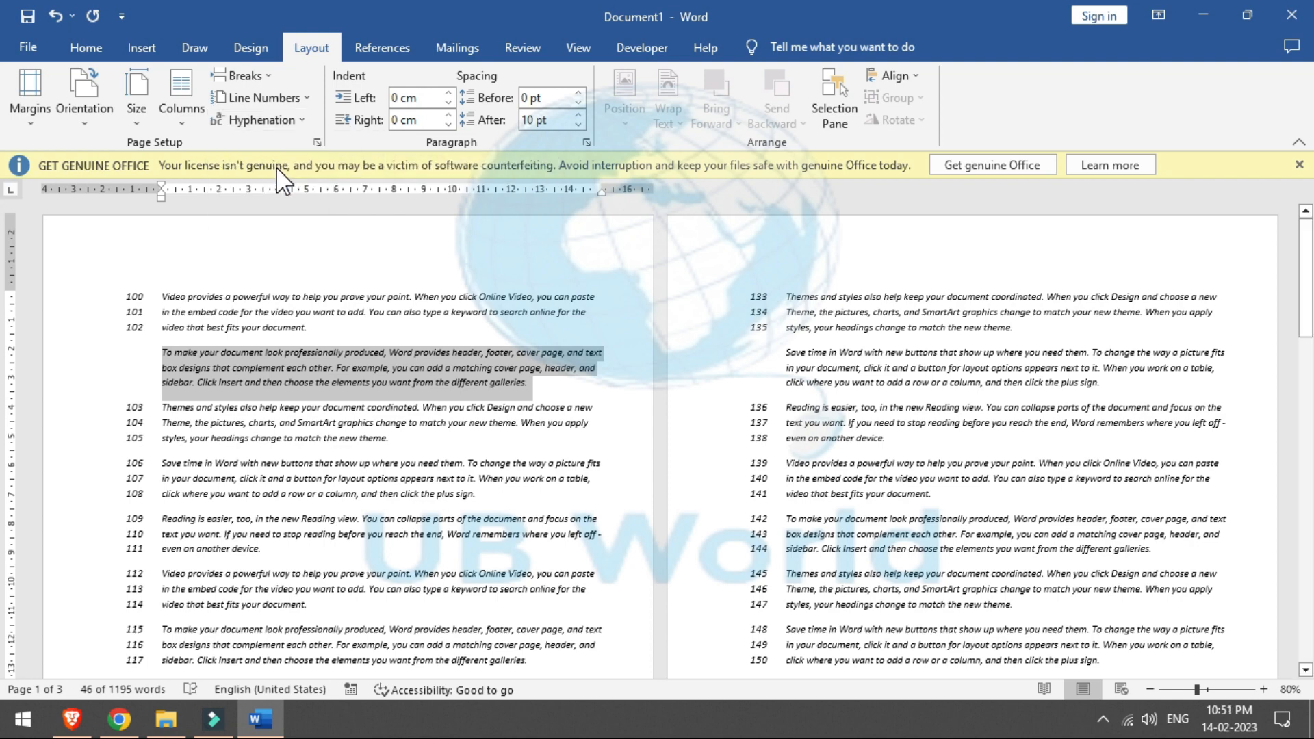
click(277, 119)
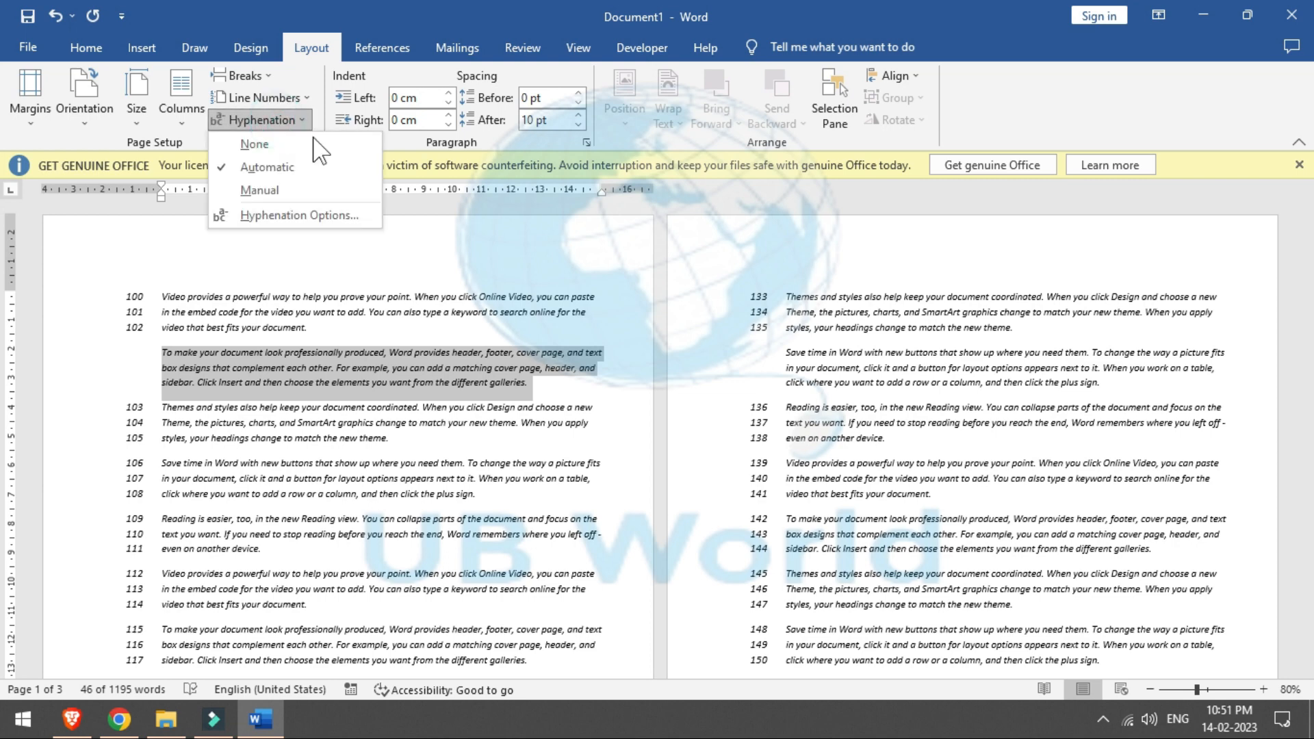
click(601, 352)
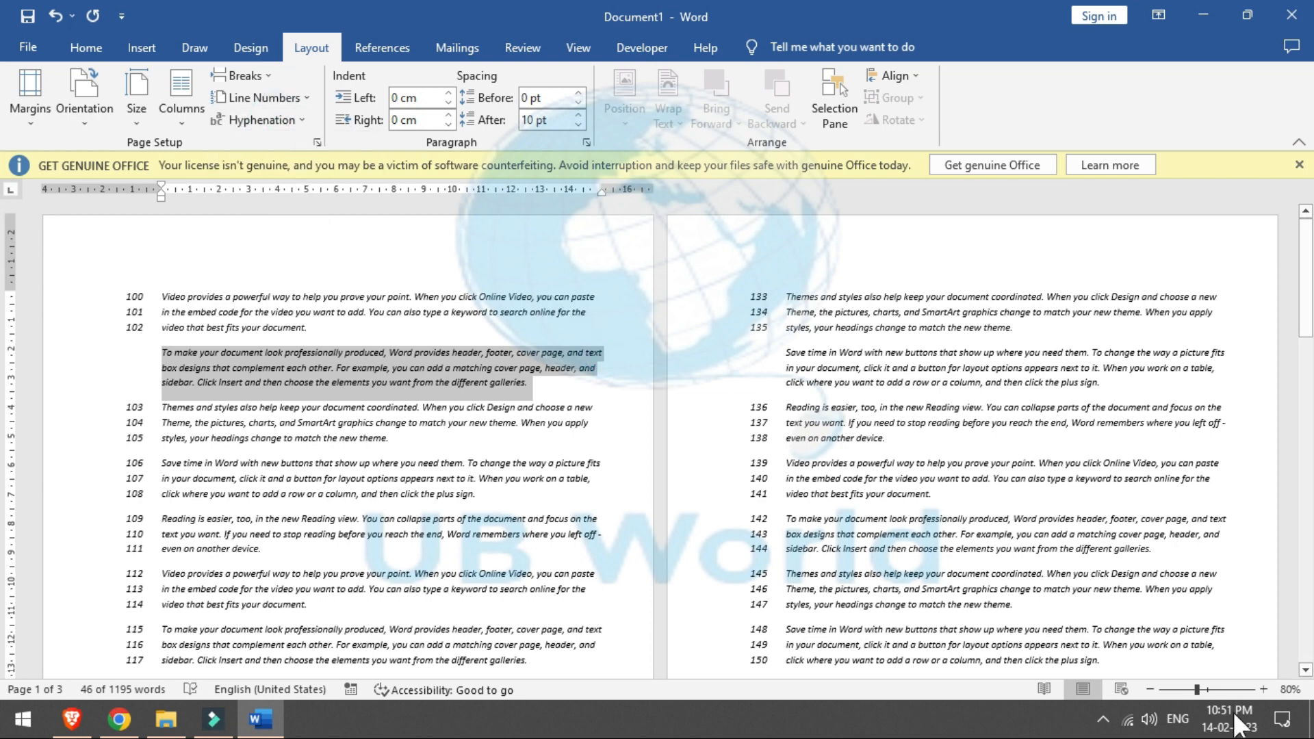
Step: Add "page" directly after "text" at the end of the second paragraph's first line
click(1213, 689)
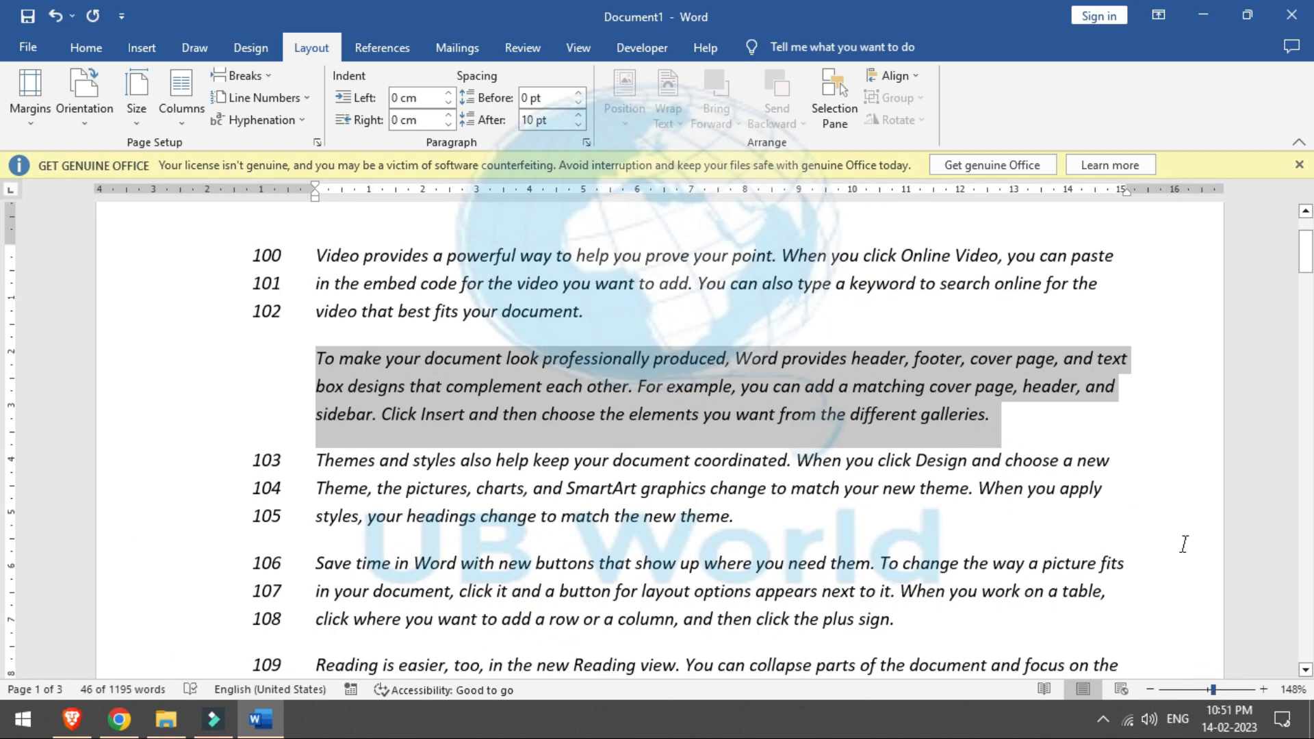
click(1263, 690)
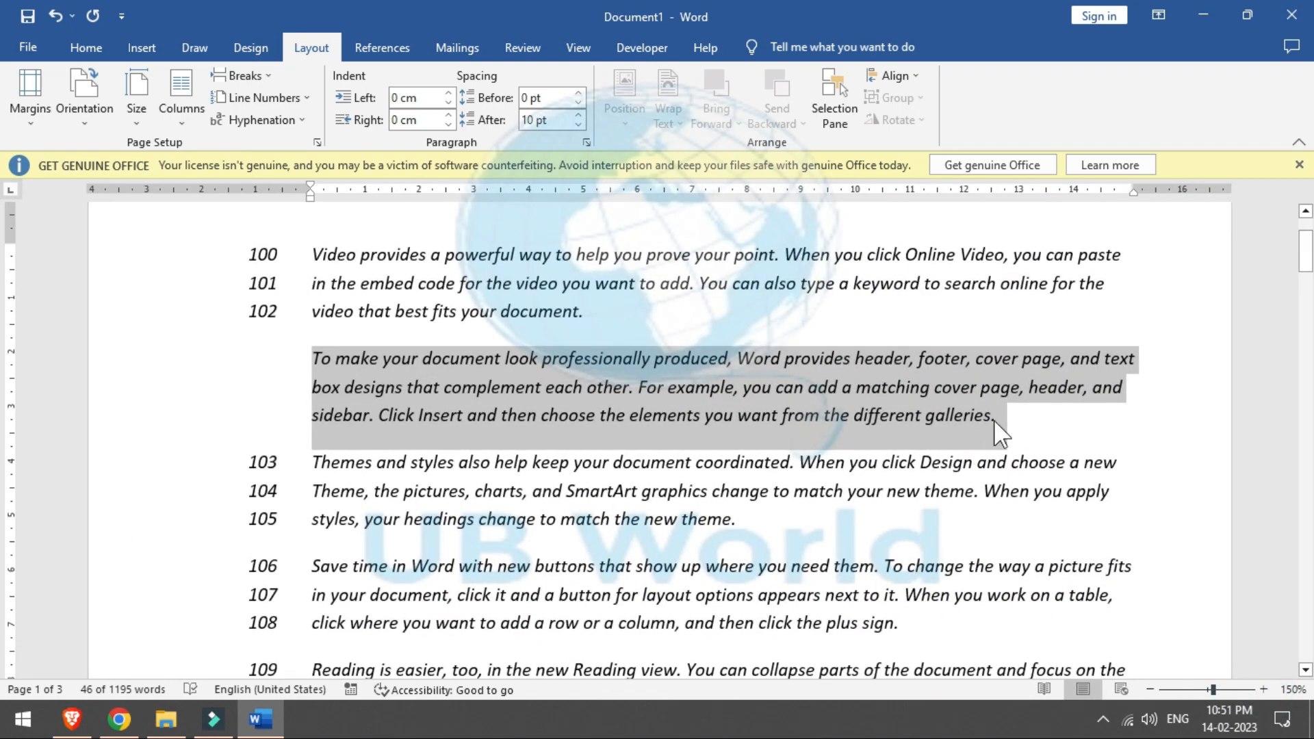
click(1134, 361)
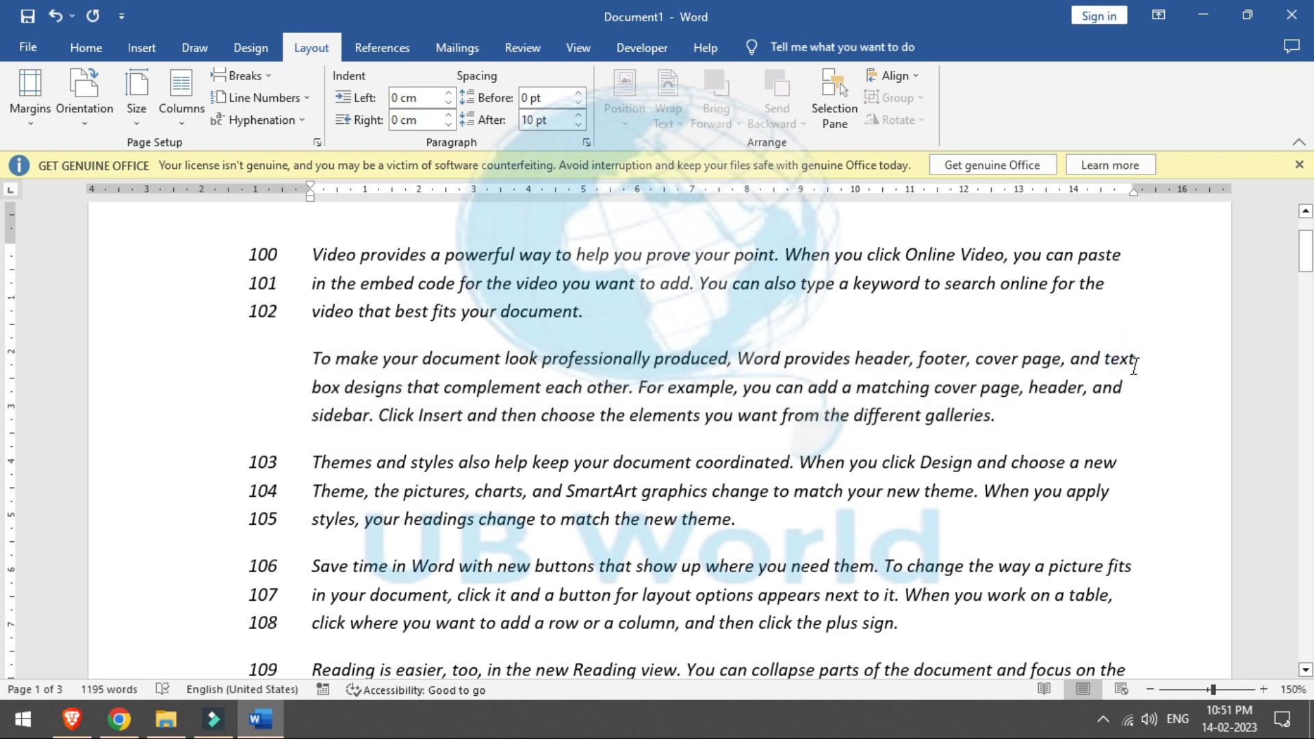
text(page)
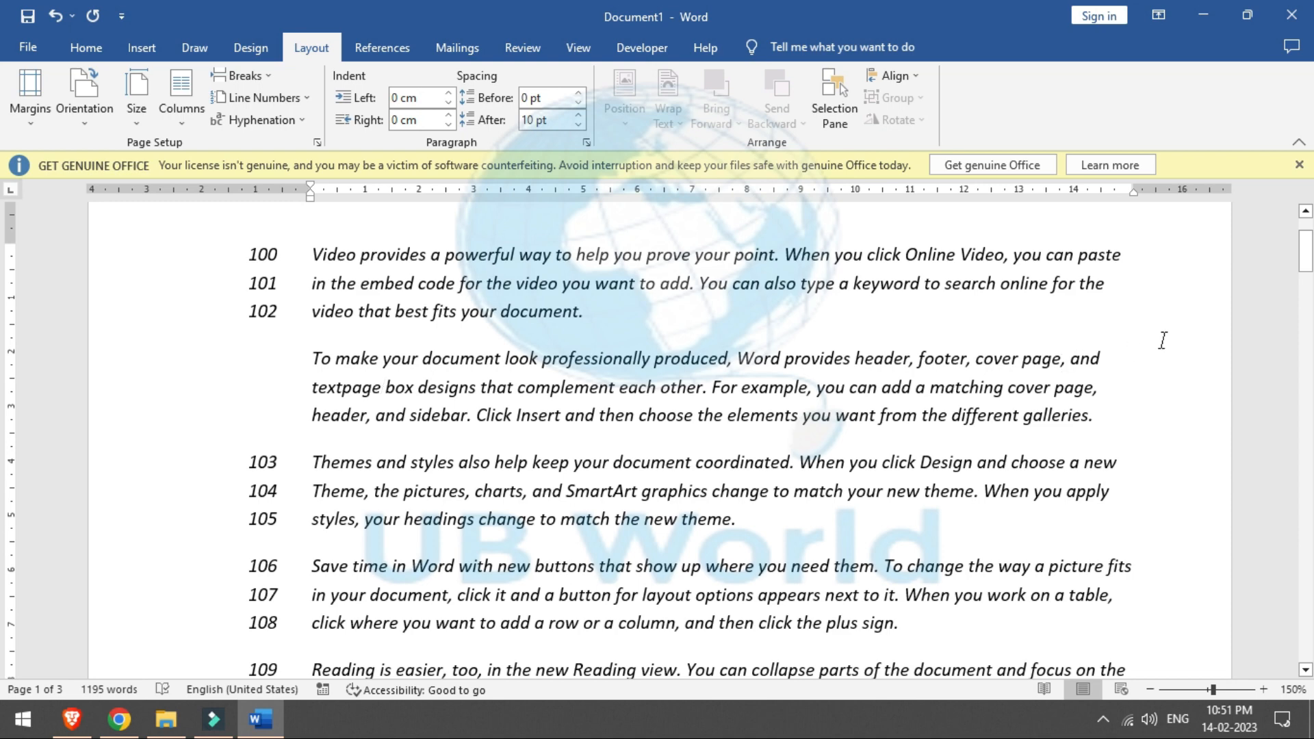
Step: Insert "dkjdskjhsdkj " before the final "es" of "galleries" at the end of the second paragraph
click(1077, 418)
text(dkjdskjhsdkj)
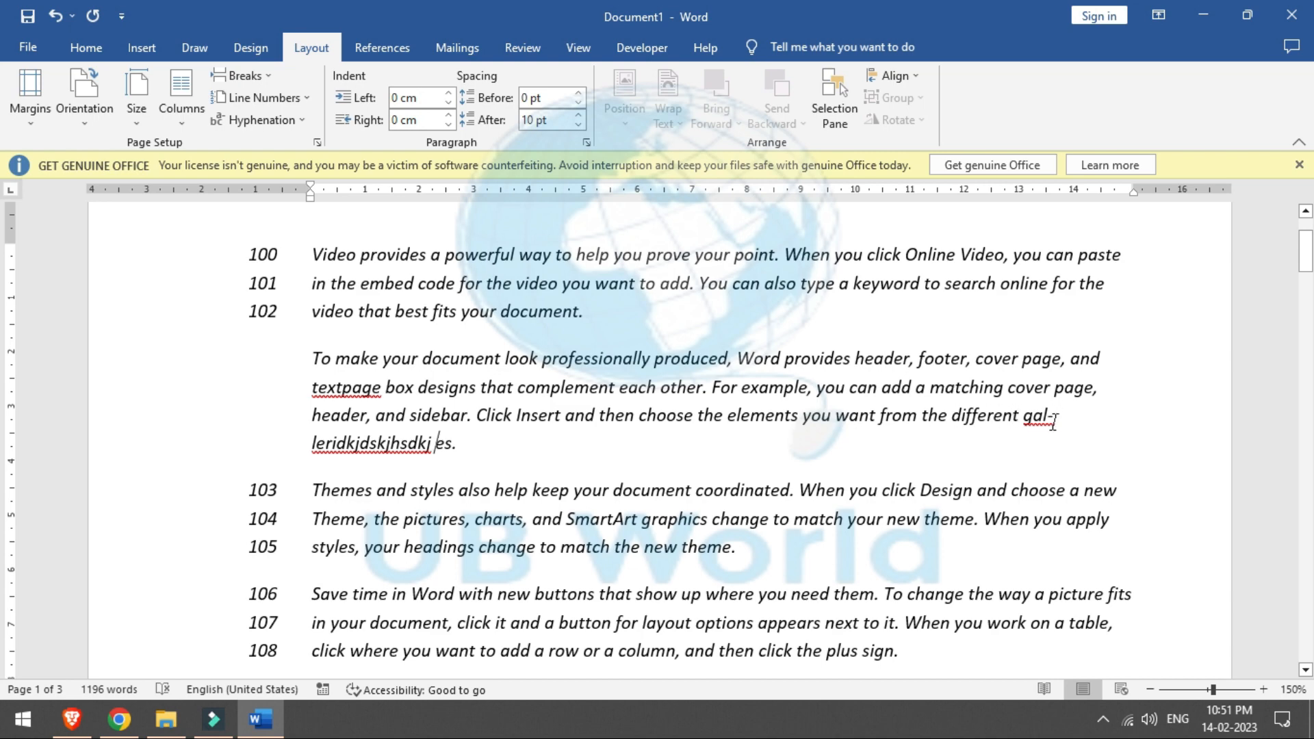
click(1027, 417)
drag(1027, 417, 1020, 442)
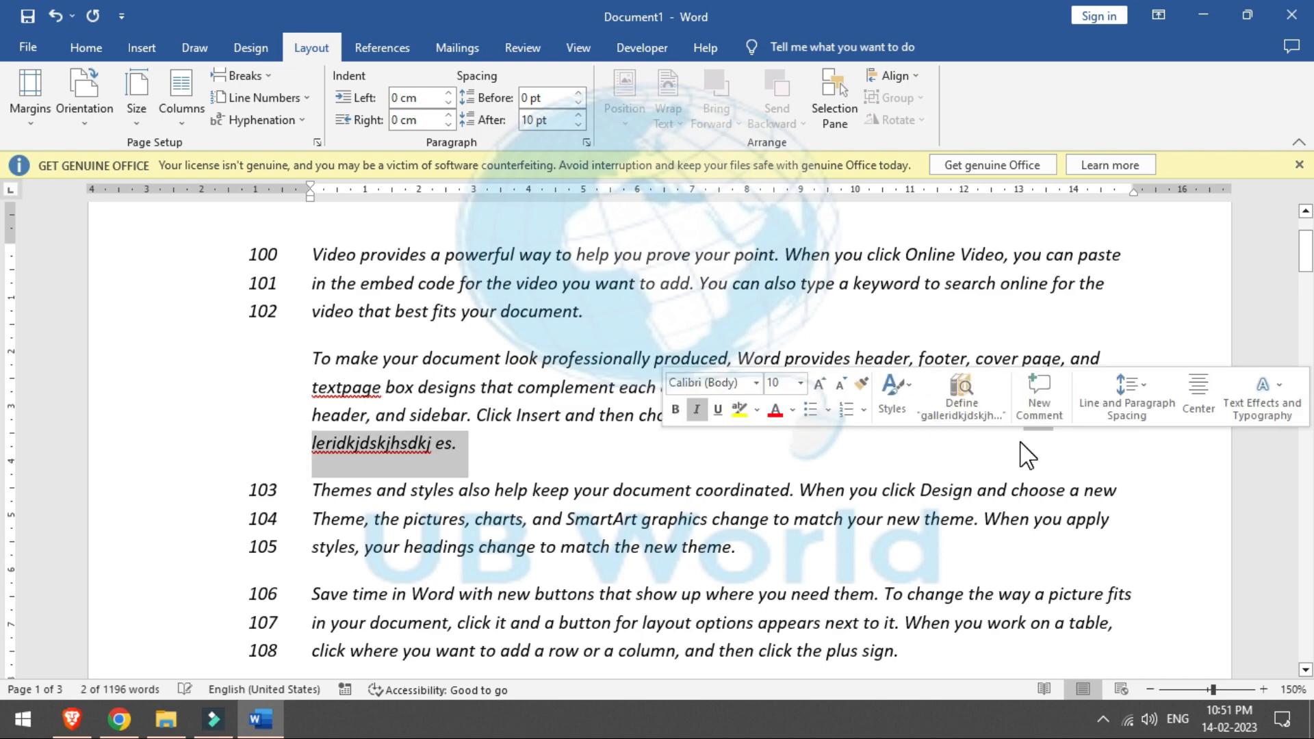
click(999, 464)
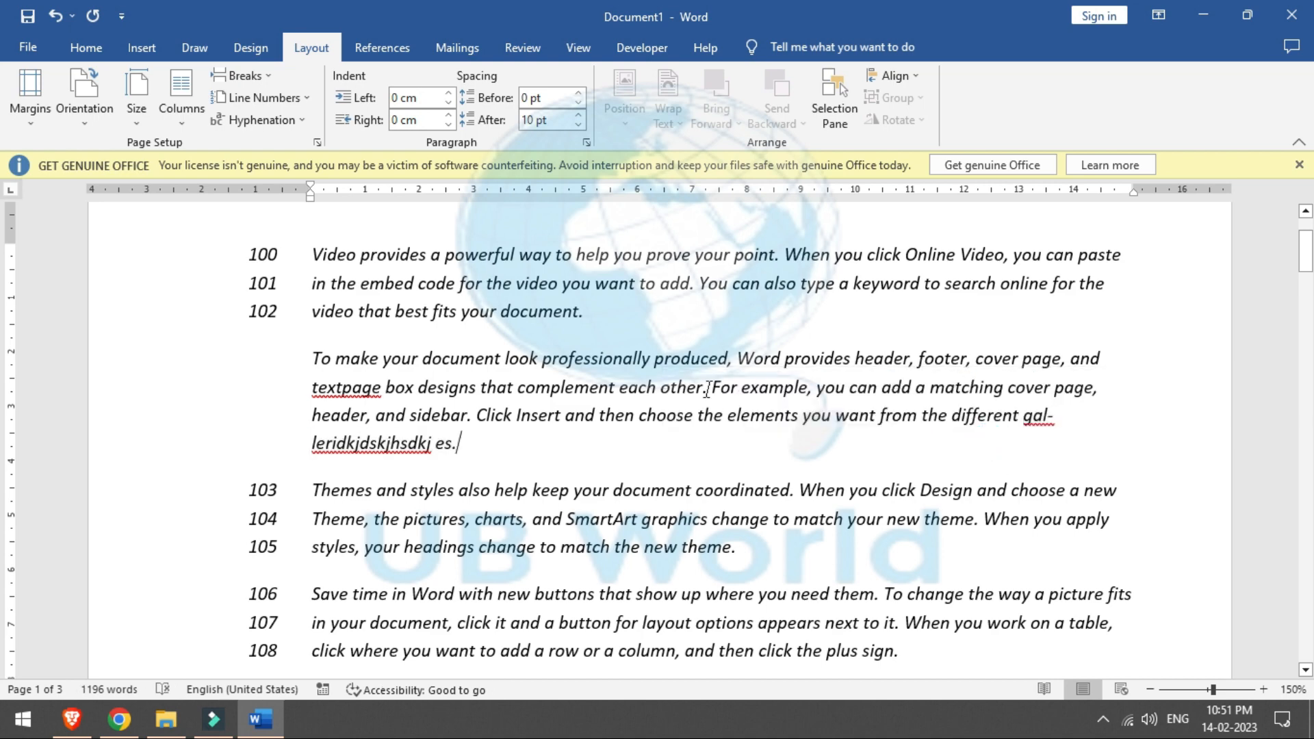
Step: Run manual hyphenation on the document and dismiss its completion message
click(300, 121)
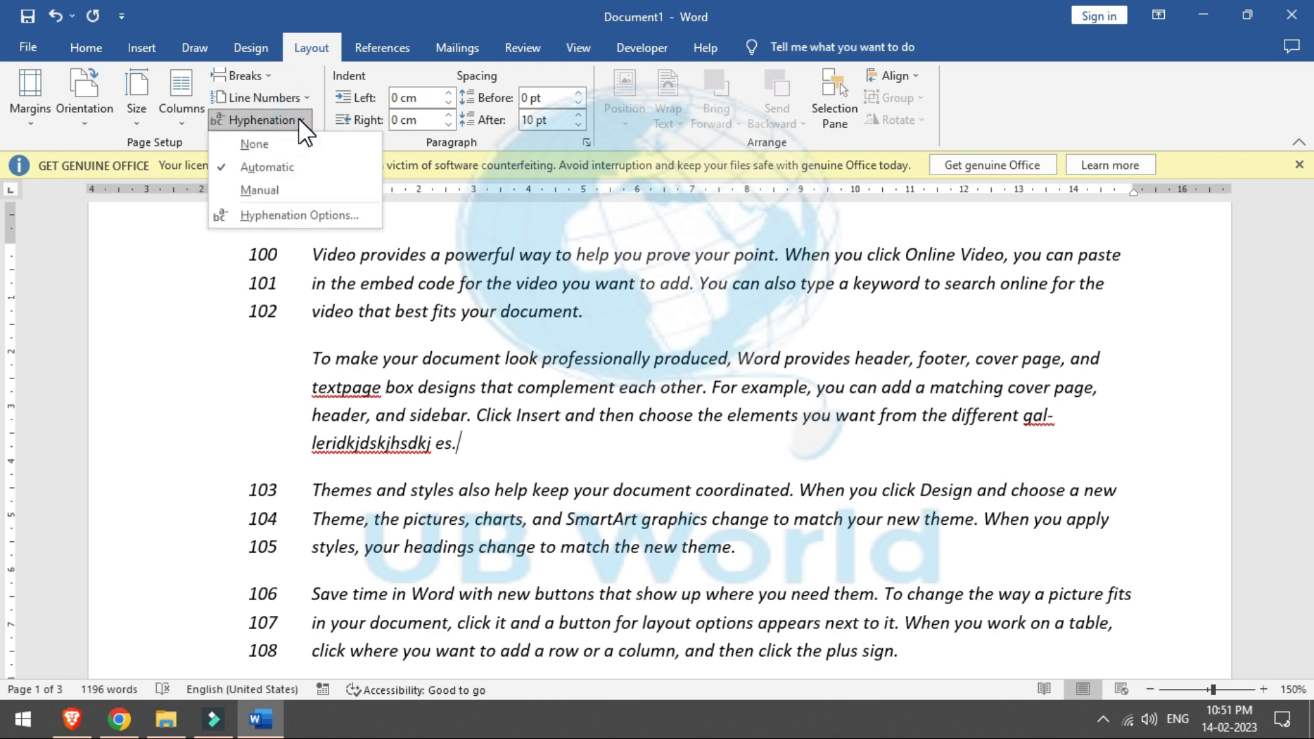
click(271, 188)
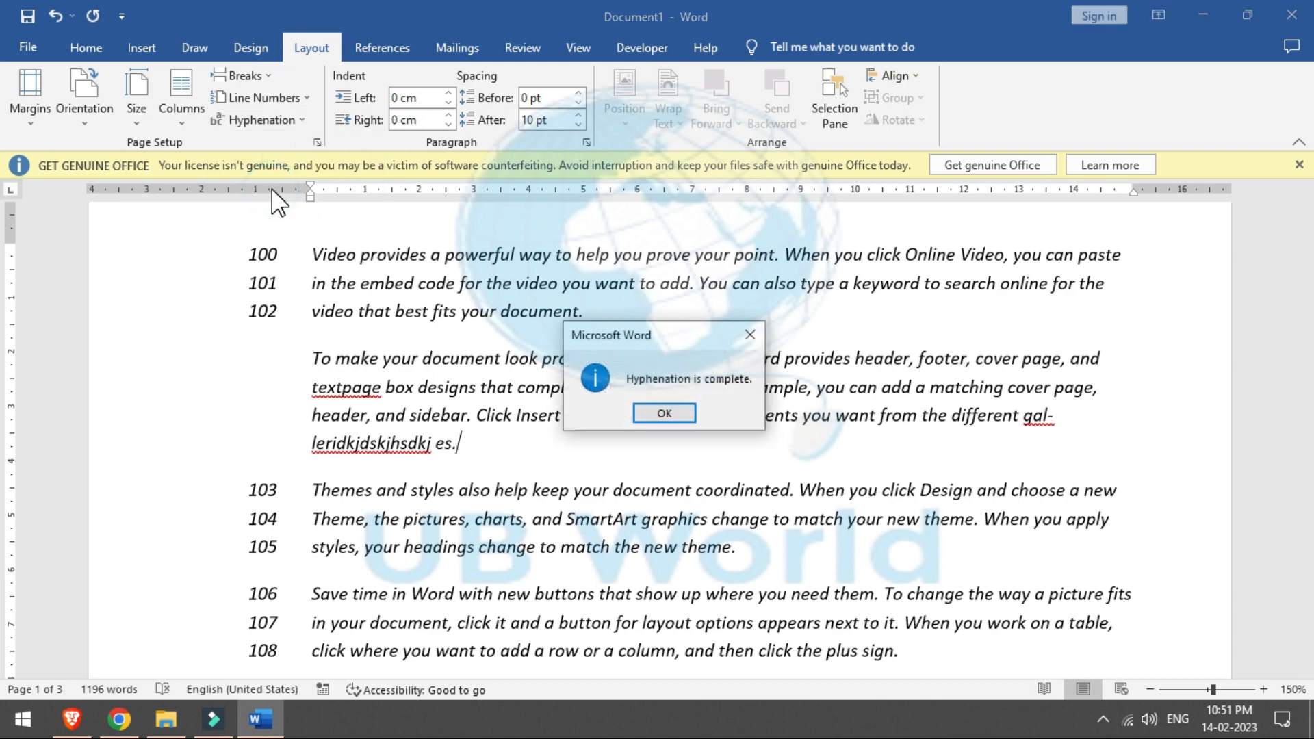
click(663, 414)
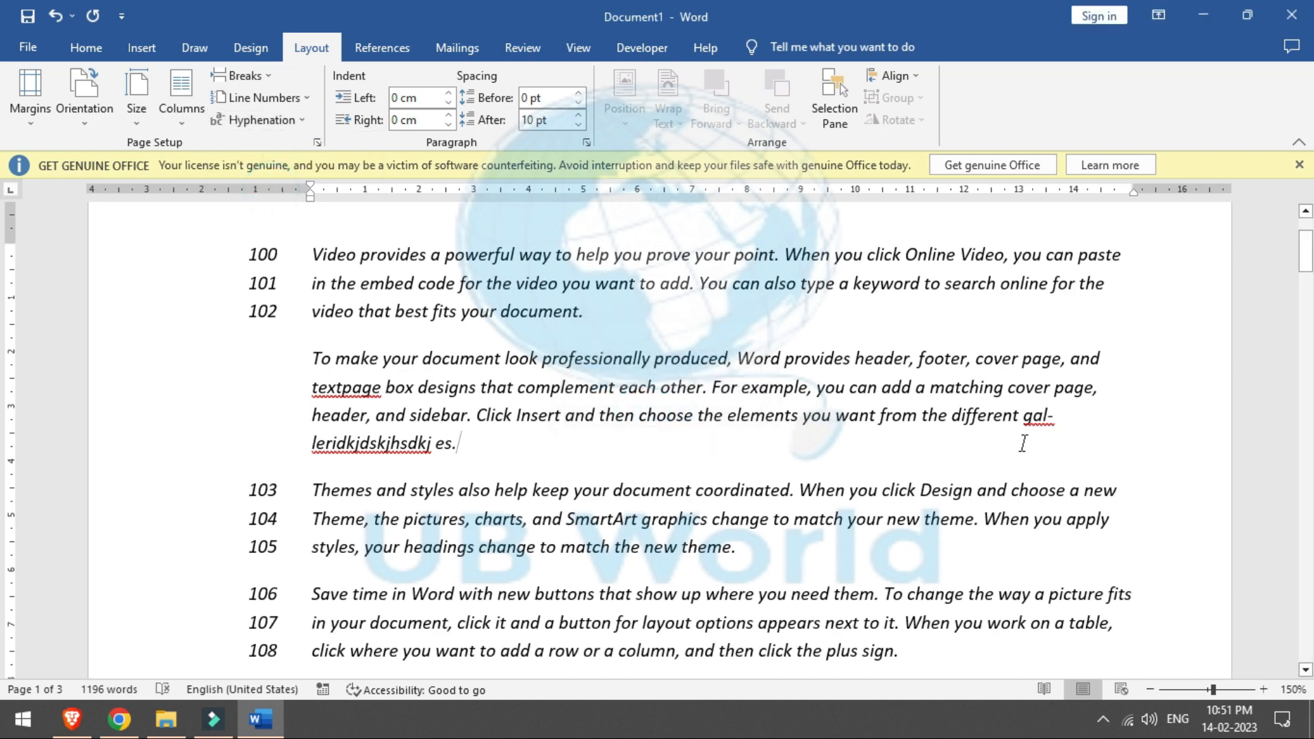
Step: Add "page" directly after "apply" at the end of line 104 in the third paragraph
click(1106, 523)
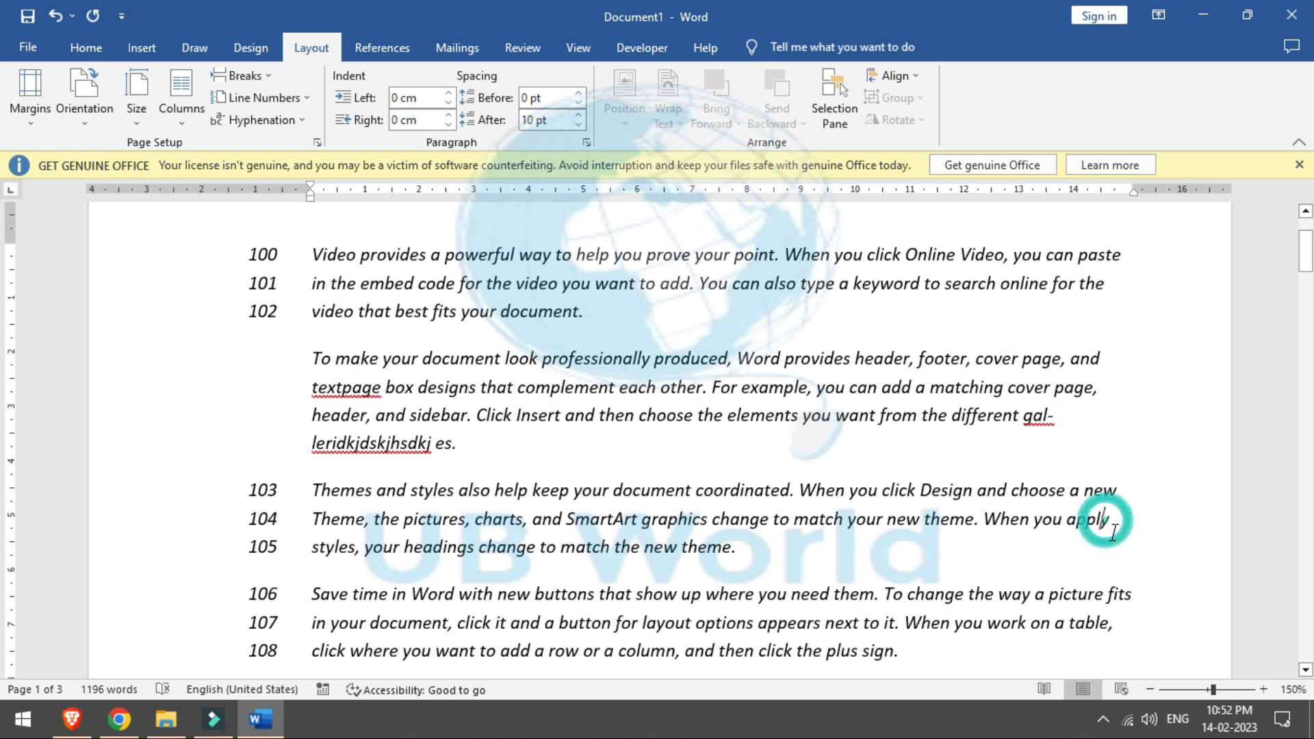
text(page)
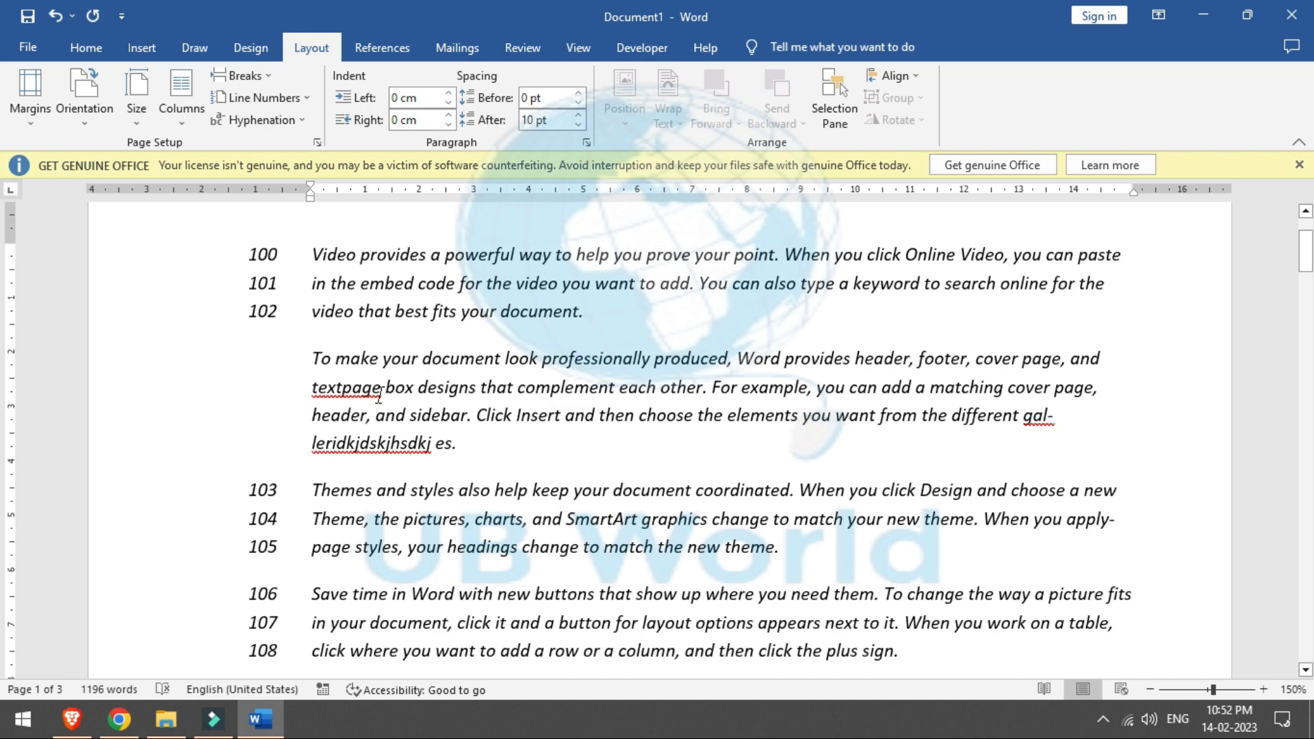
Step: Examine the hyphenation options for automatic hyphenation, words in CAPS and consecutive hyphens, without changing them
click(306, 121)
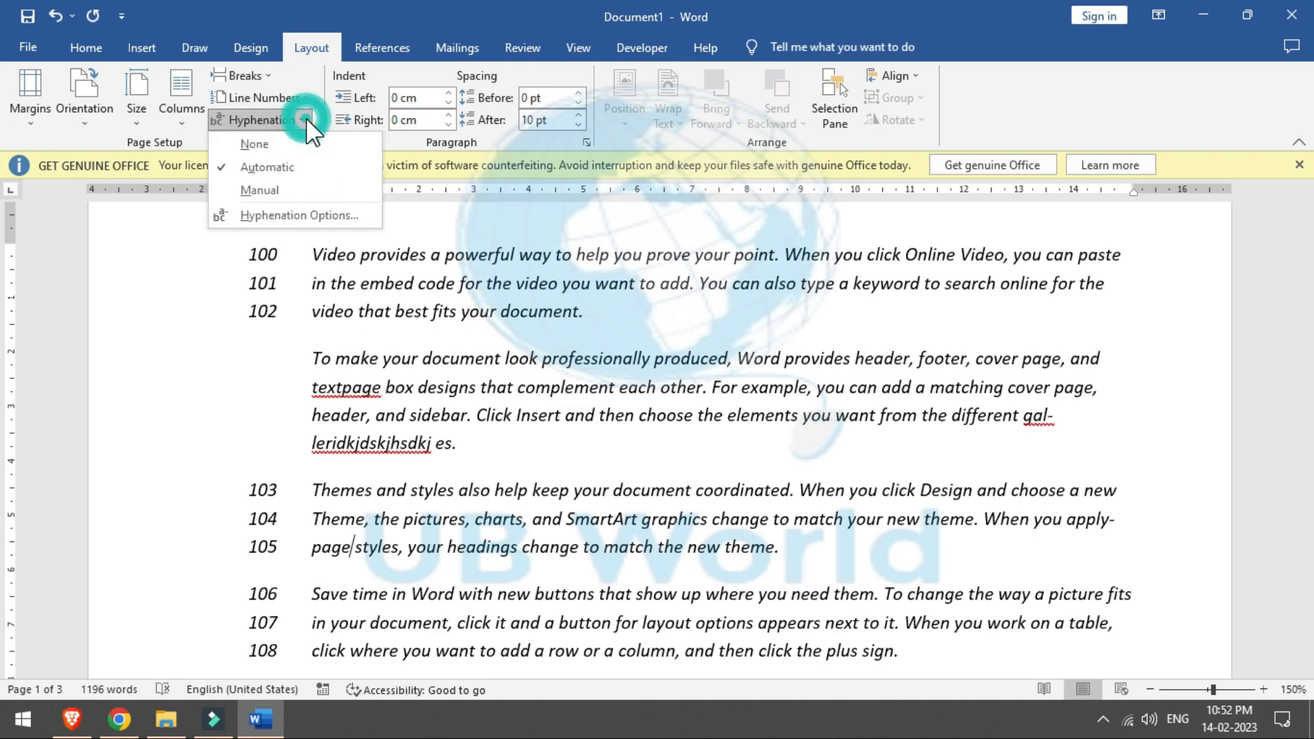
click(295, 216)
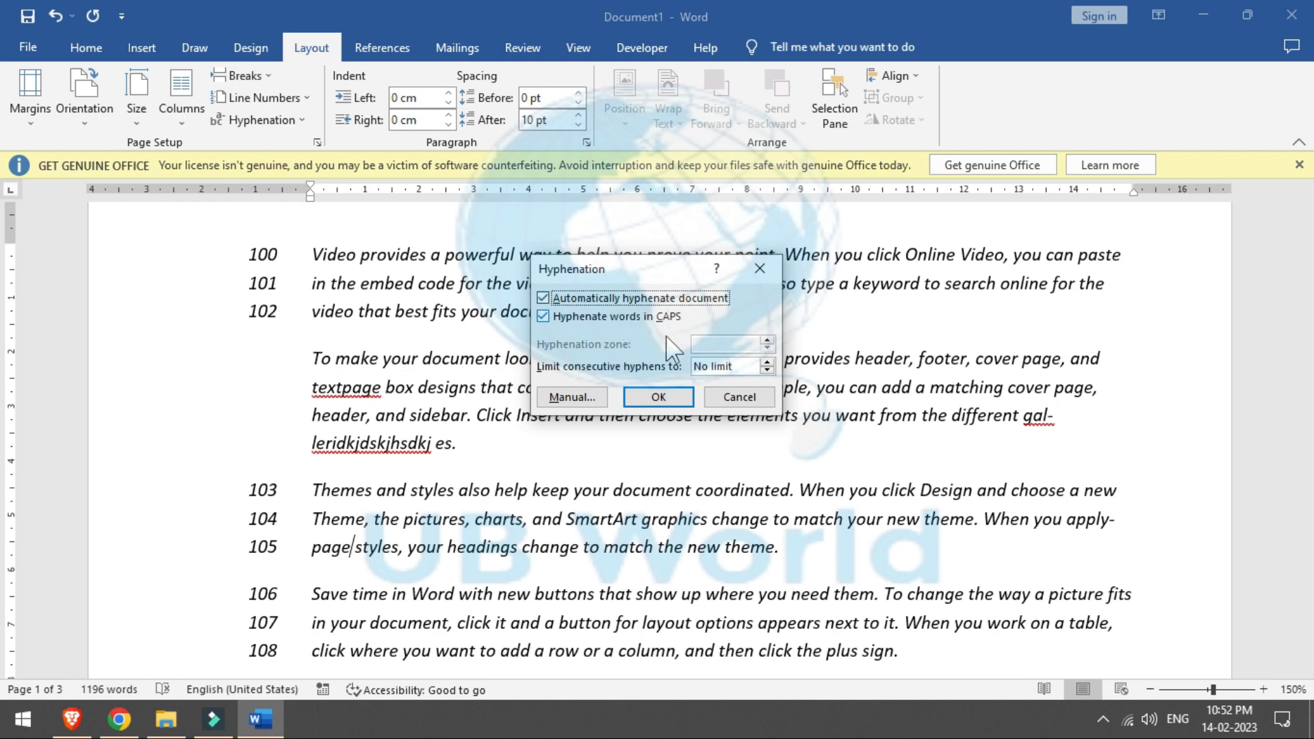
click(722, 400)
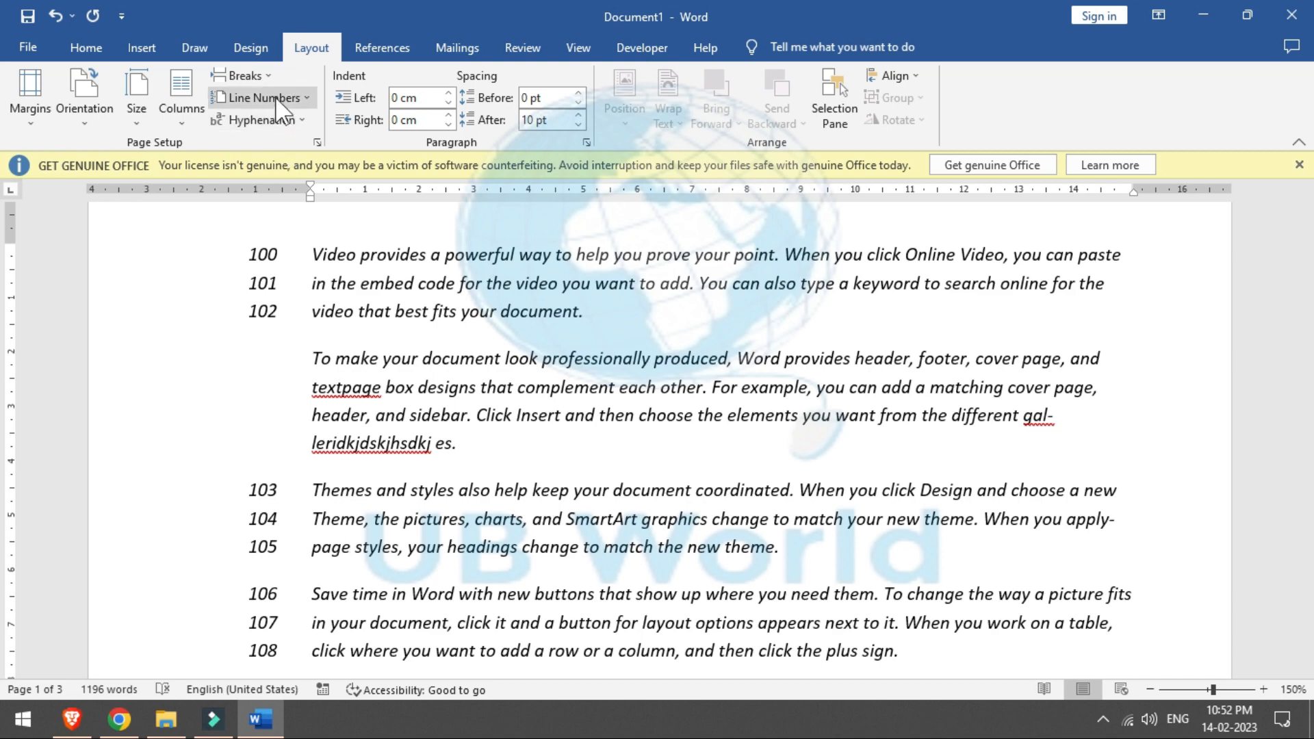
click(259, 74)
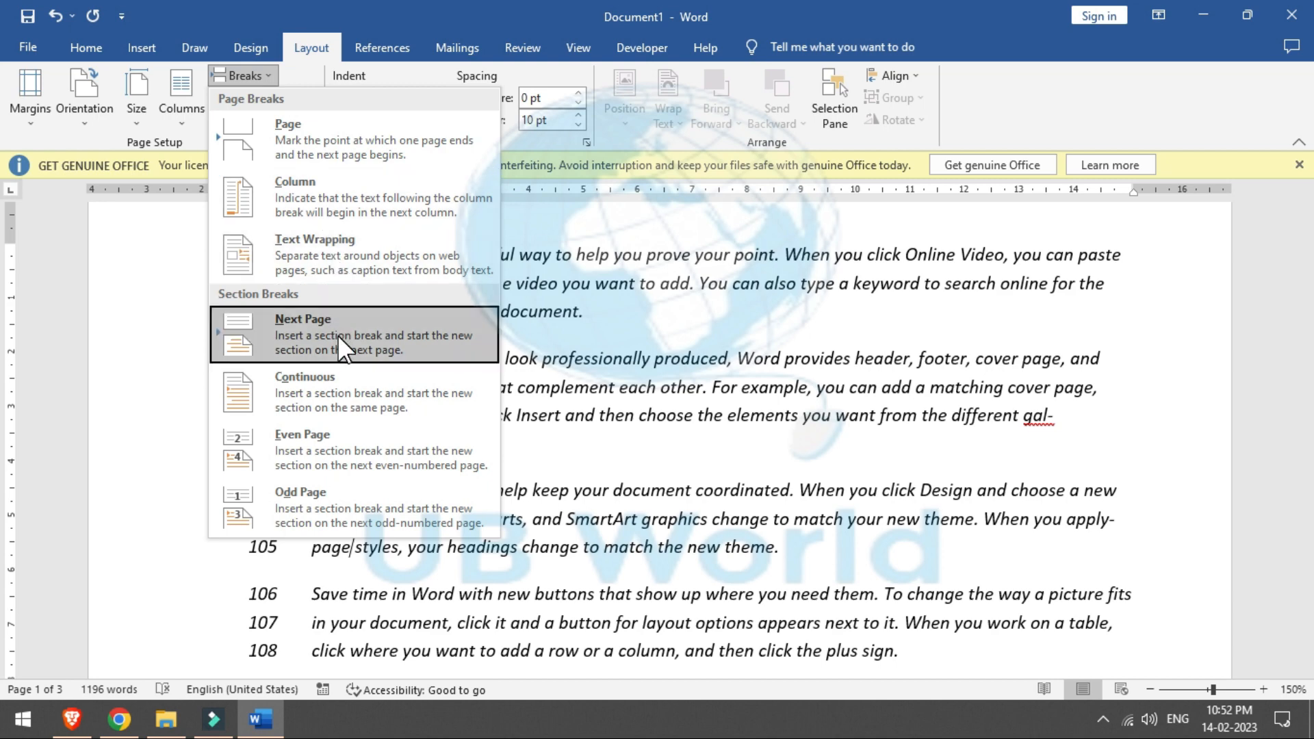
click(199, 129)
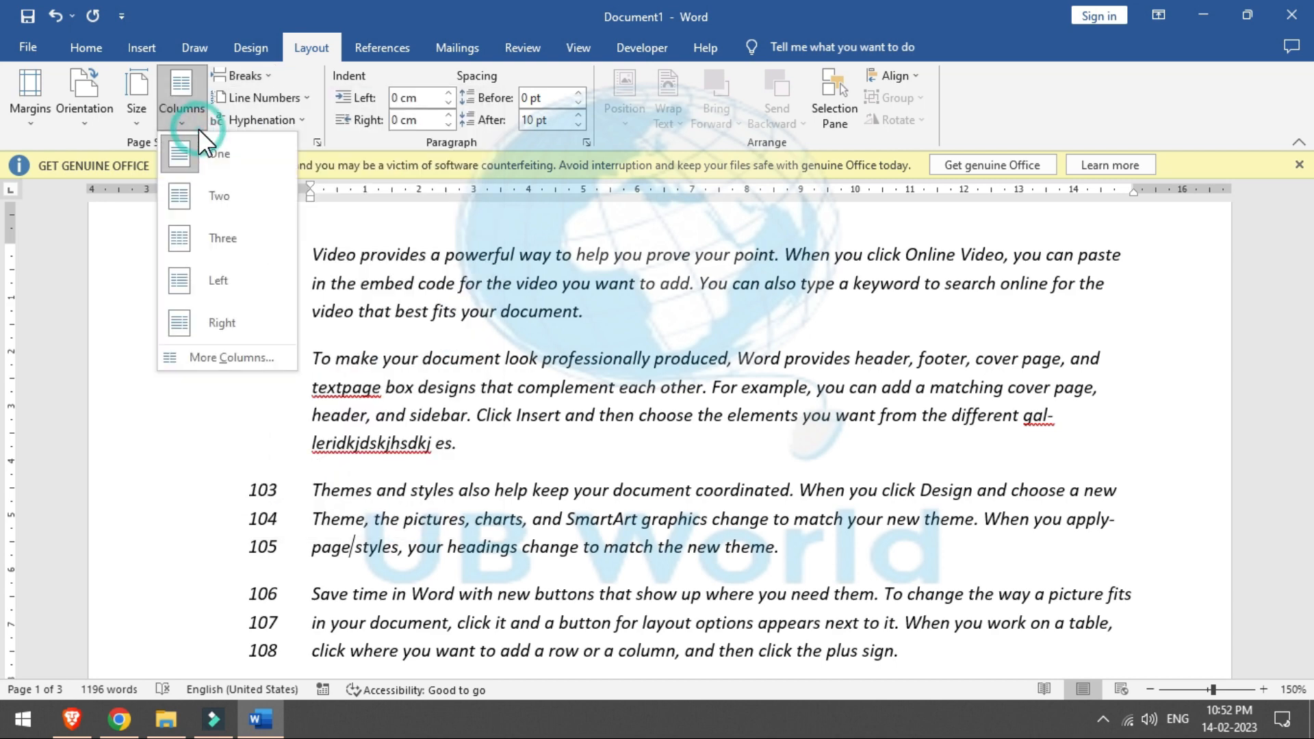
click(291, 74)
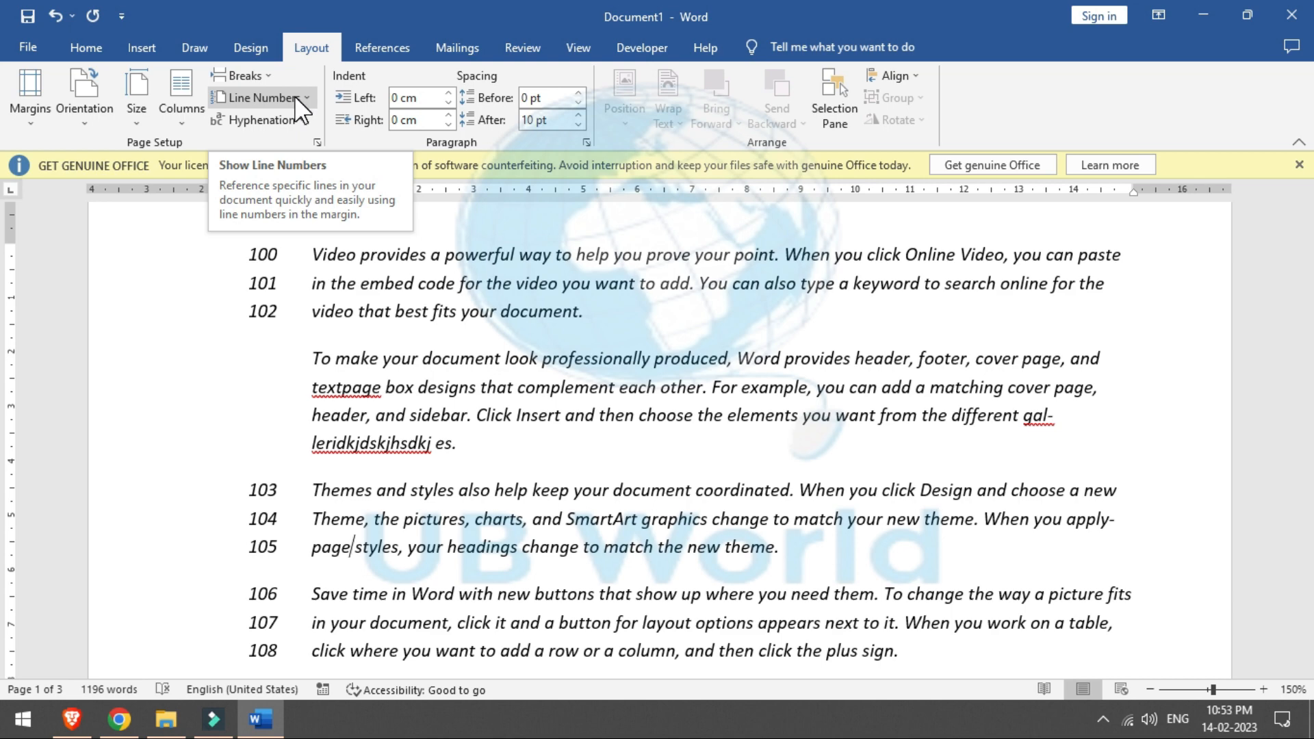
click(304, 120)
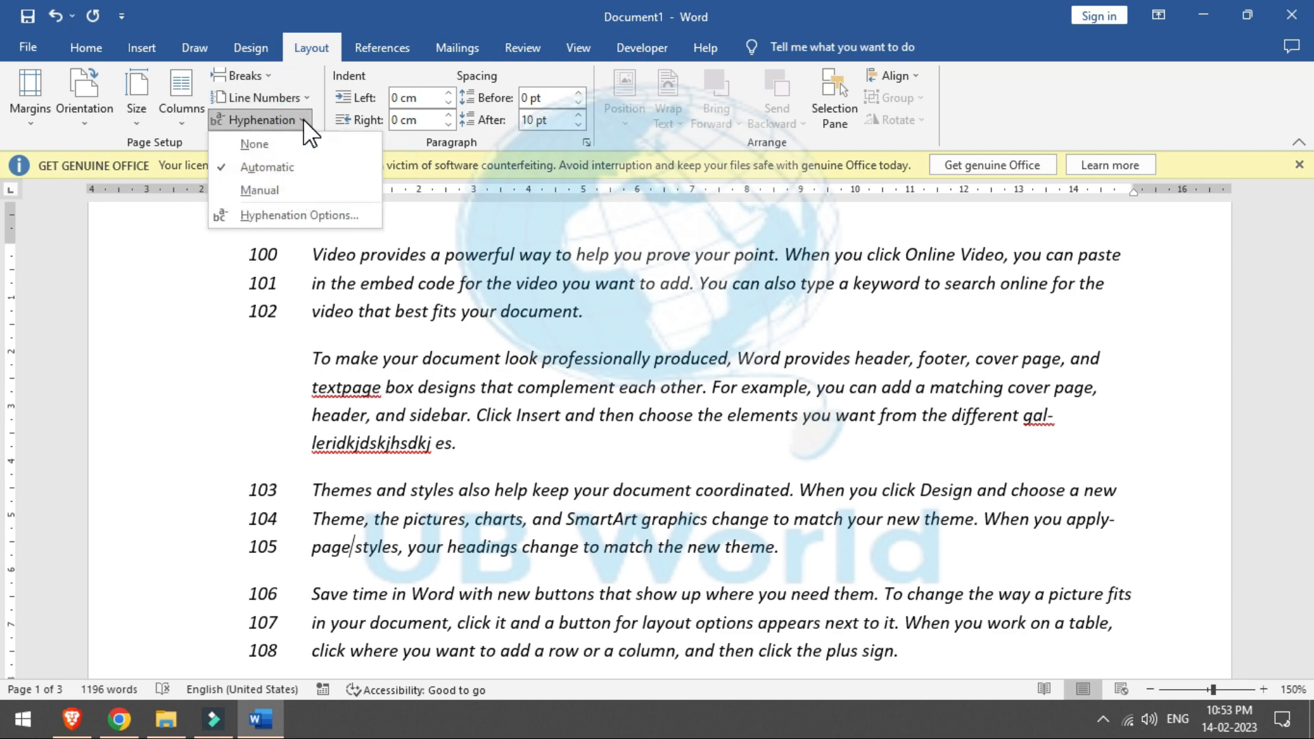
click(208, 280)
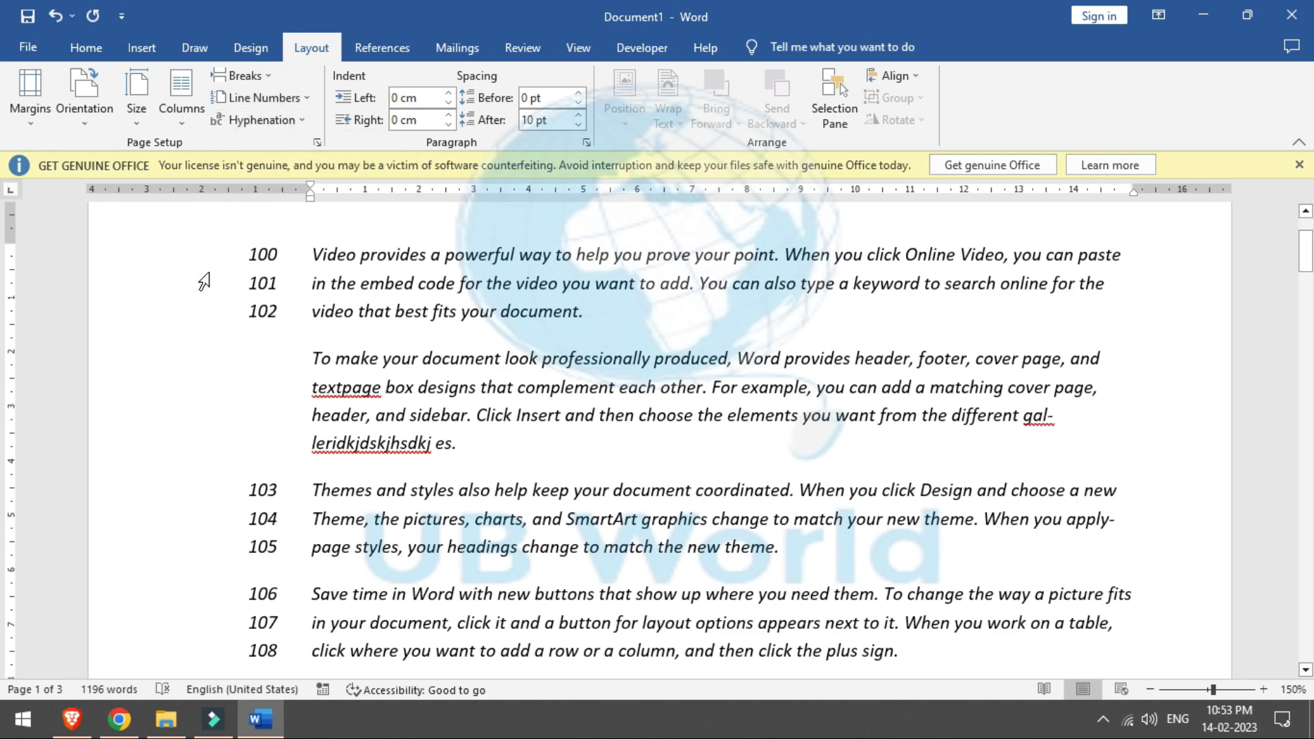